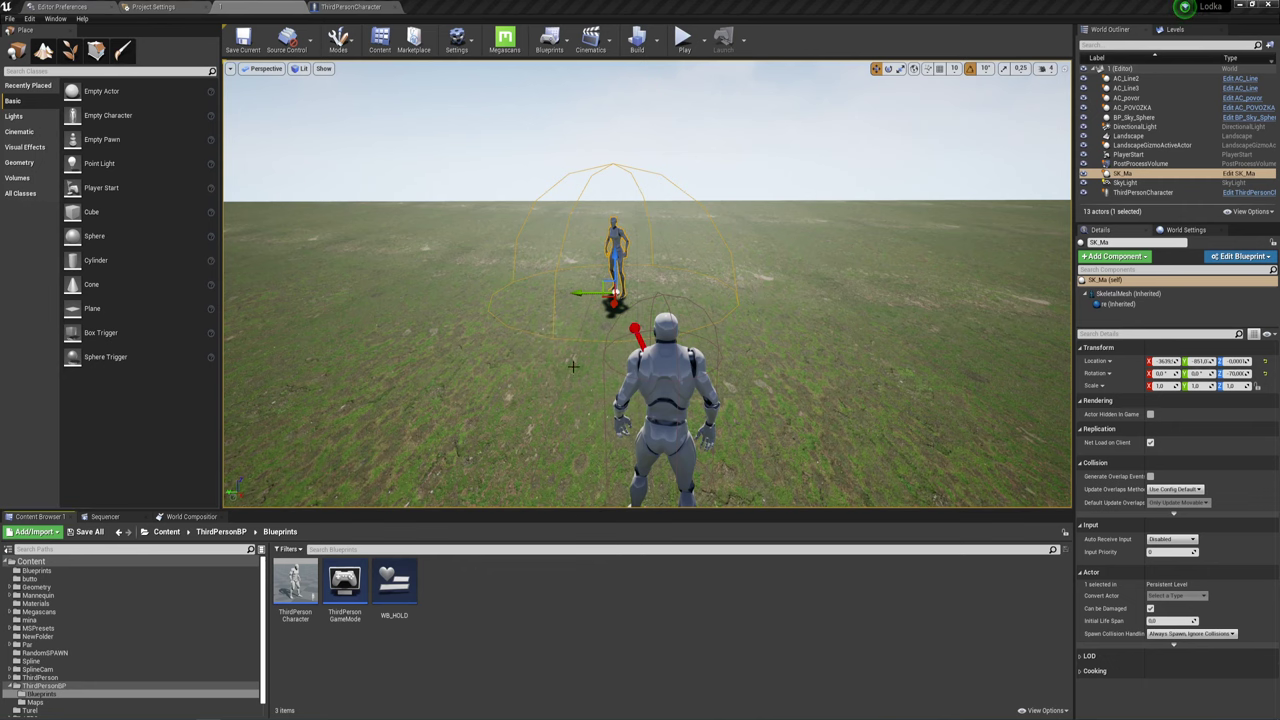
Open the Project Settings tab, which lands on the Crypto and Description sections
mouse_move(620, 443)
right_down()
mouse_move(560, 400)
mouse_move(596, 363)
right_up()
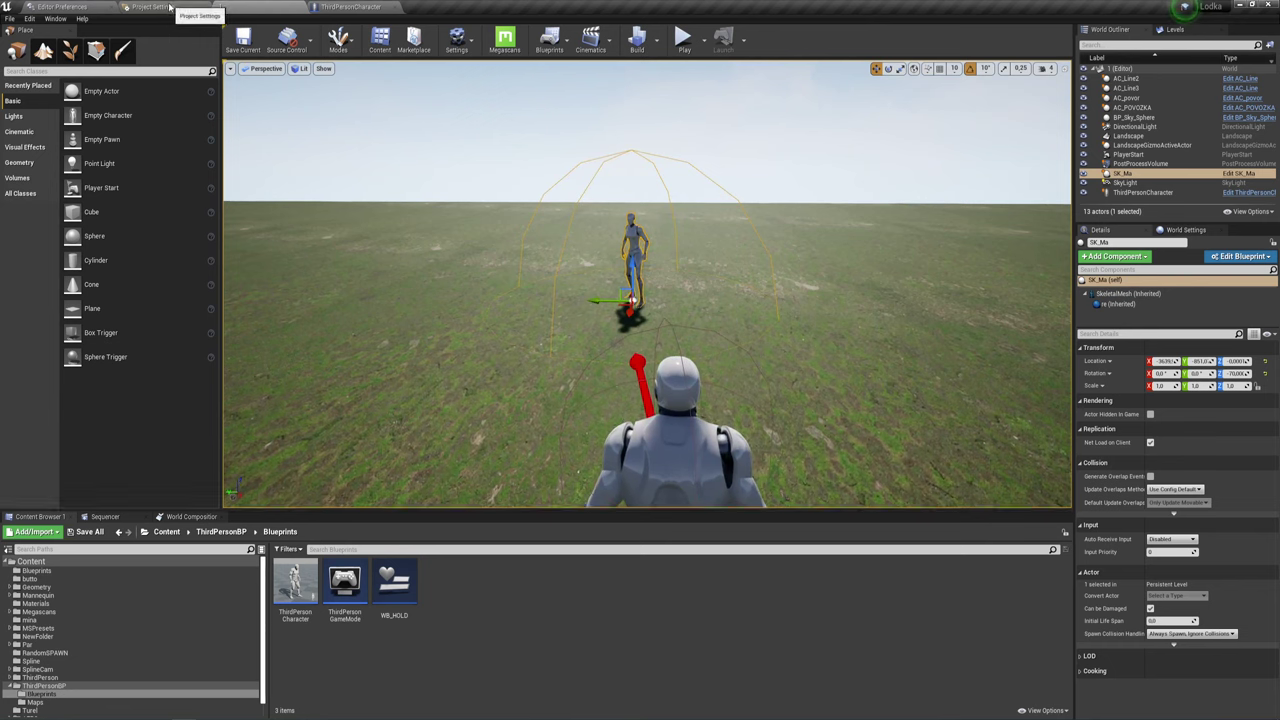
click(170, 8)
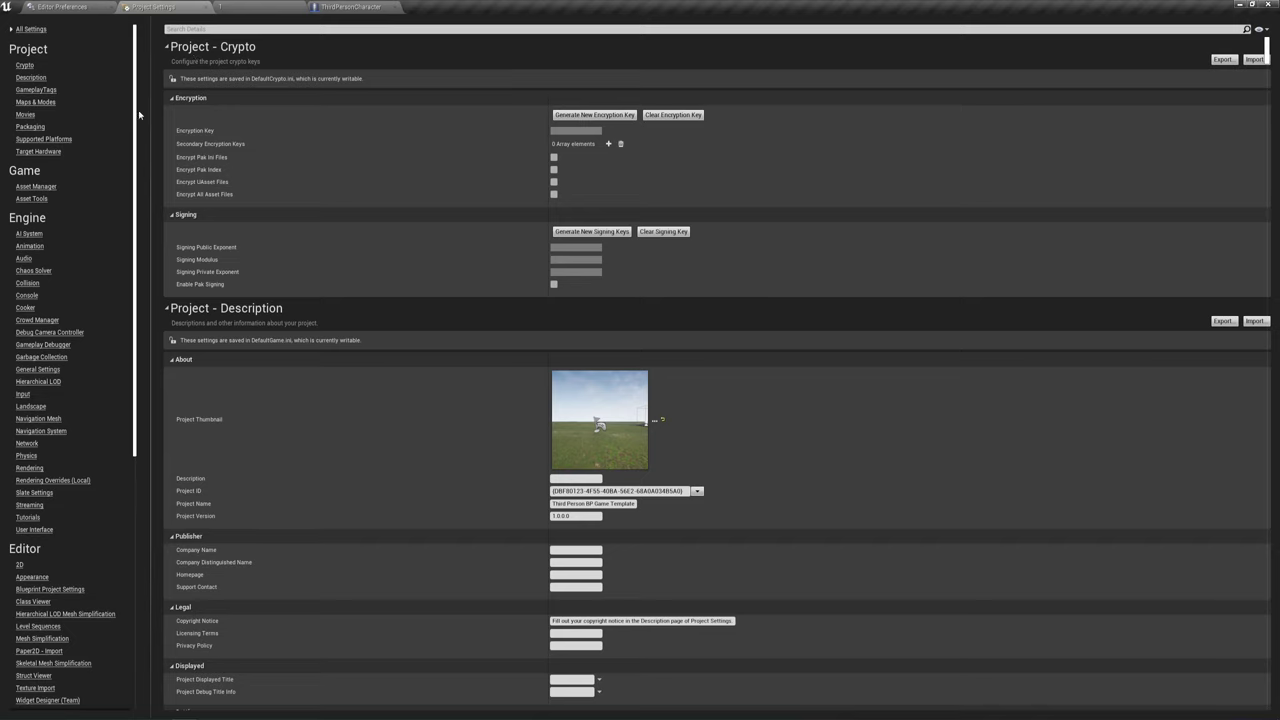
In Input settings, add an action mapping qwert1 and an axis mapping qwert2
click(23, 395)
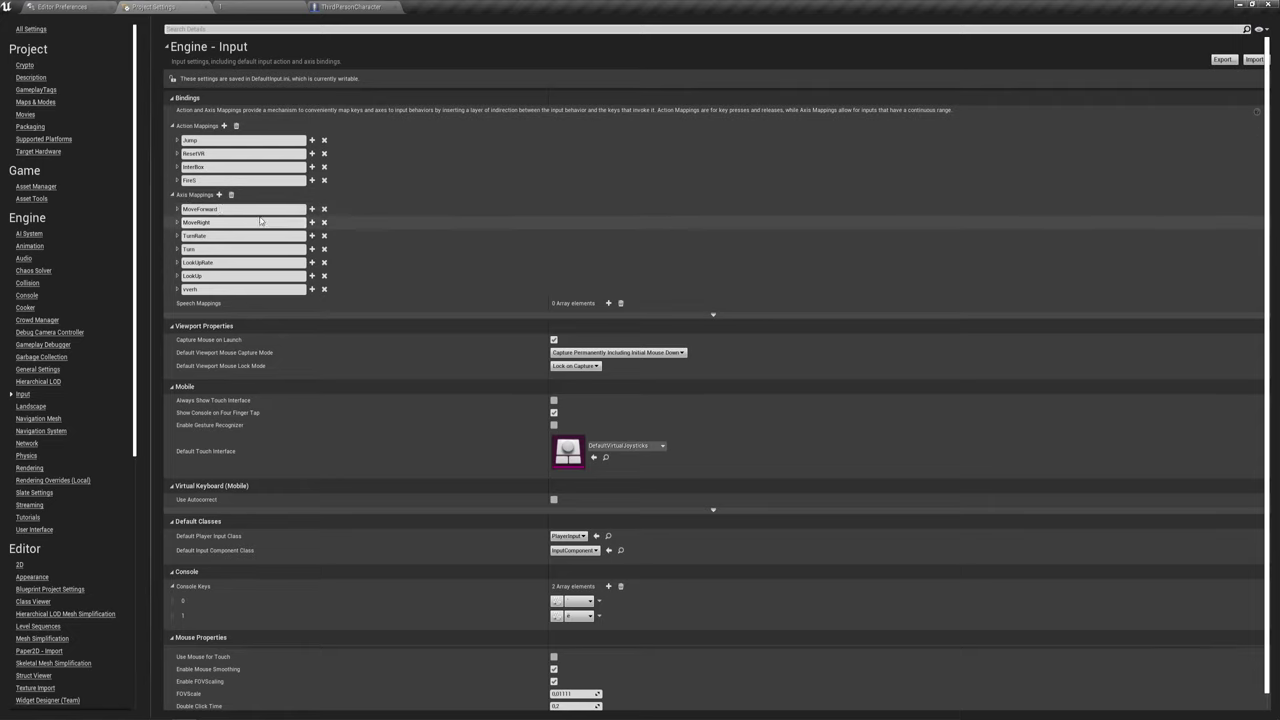
click(225, 126)
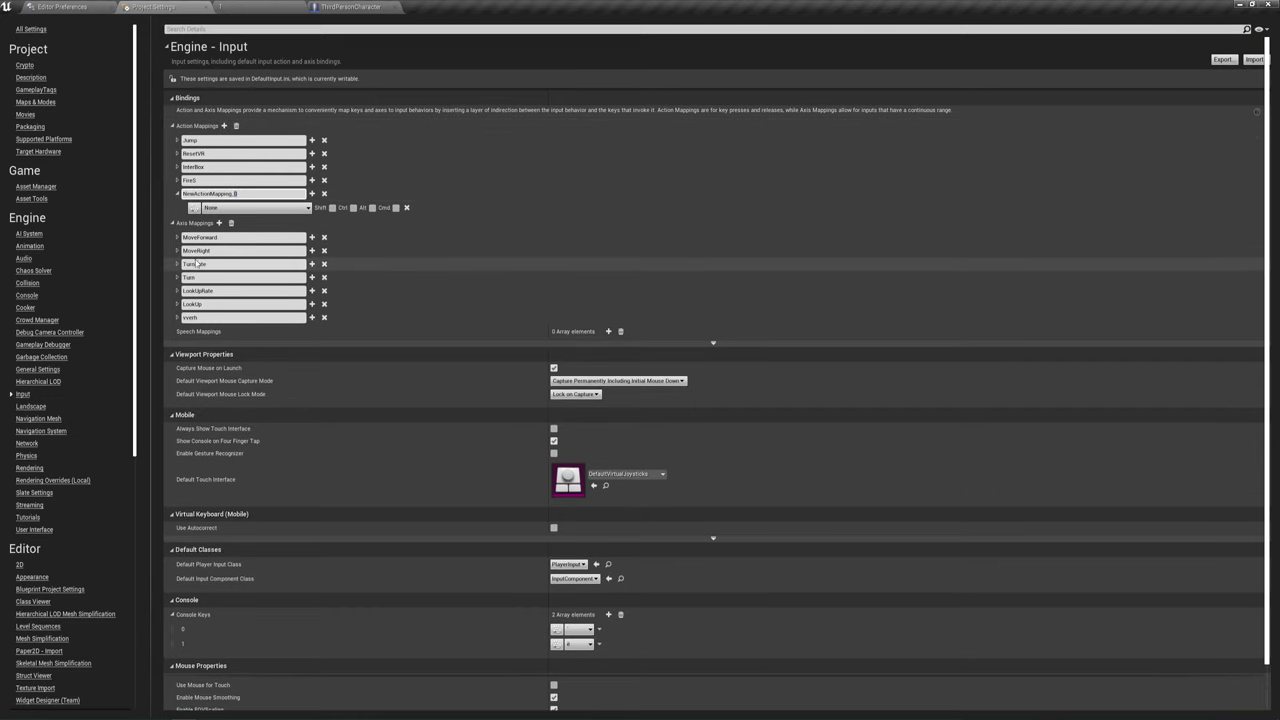
click(219, 223)
text(qwert)
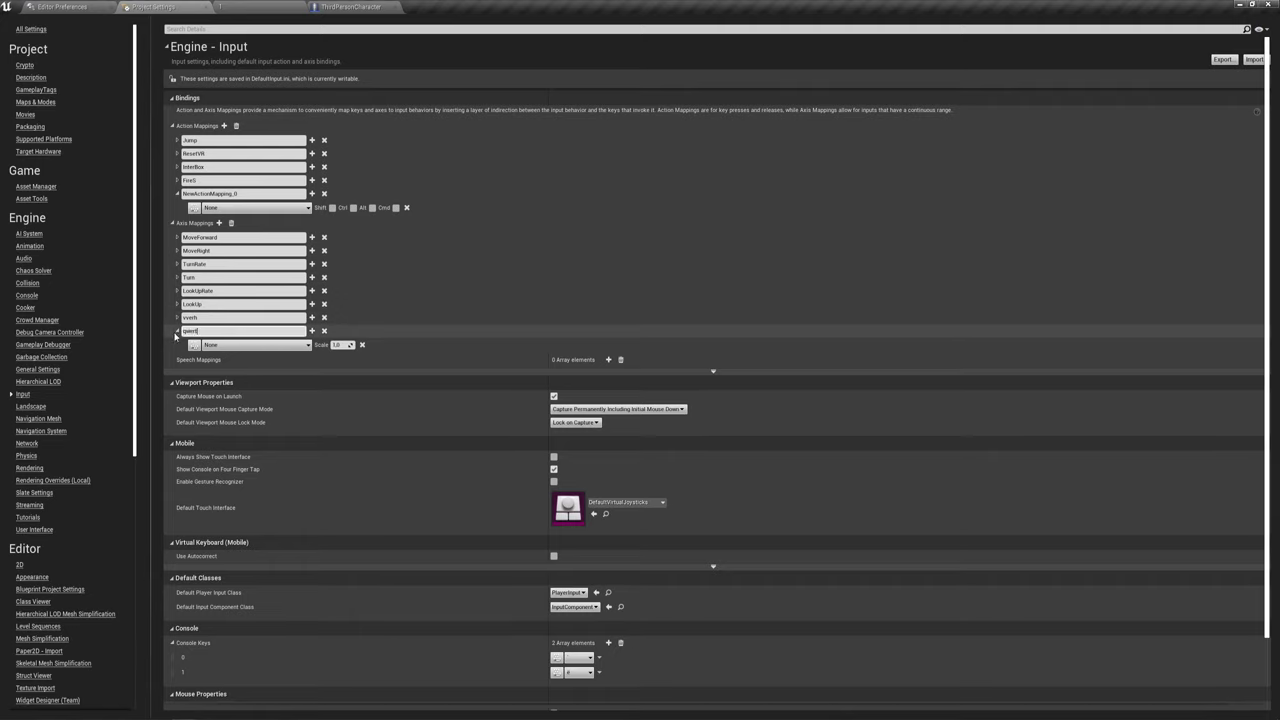
click(200, 331)
text(2)
click(215, 193)
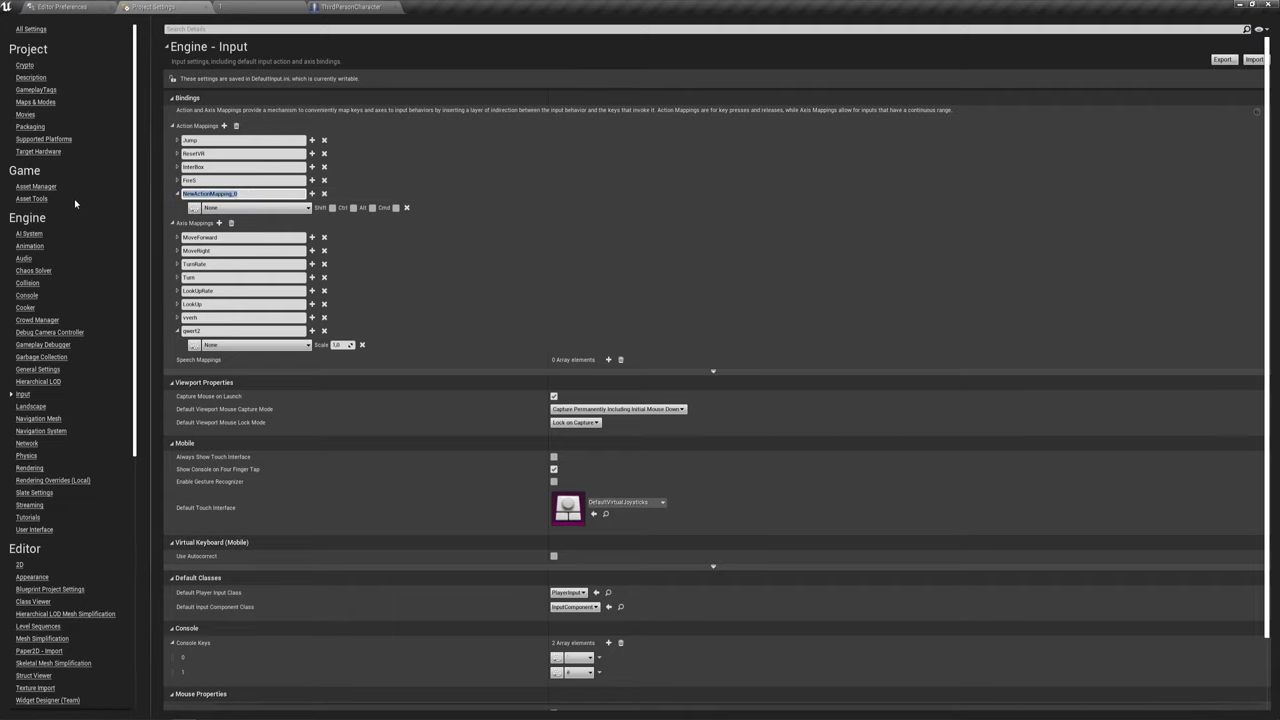
text(qwert)
text(1)
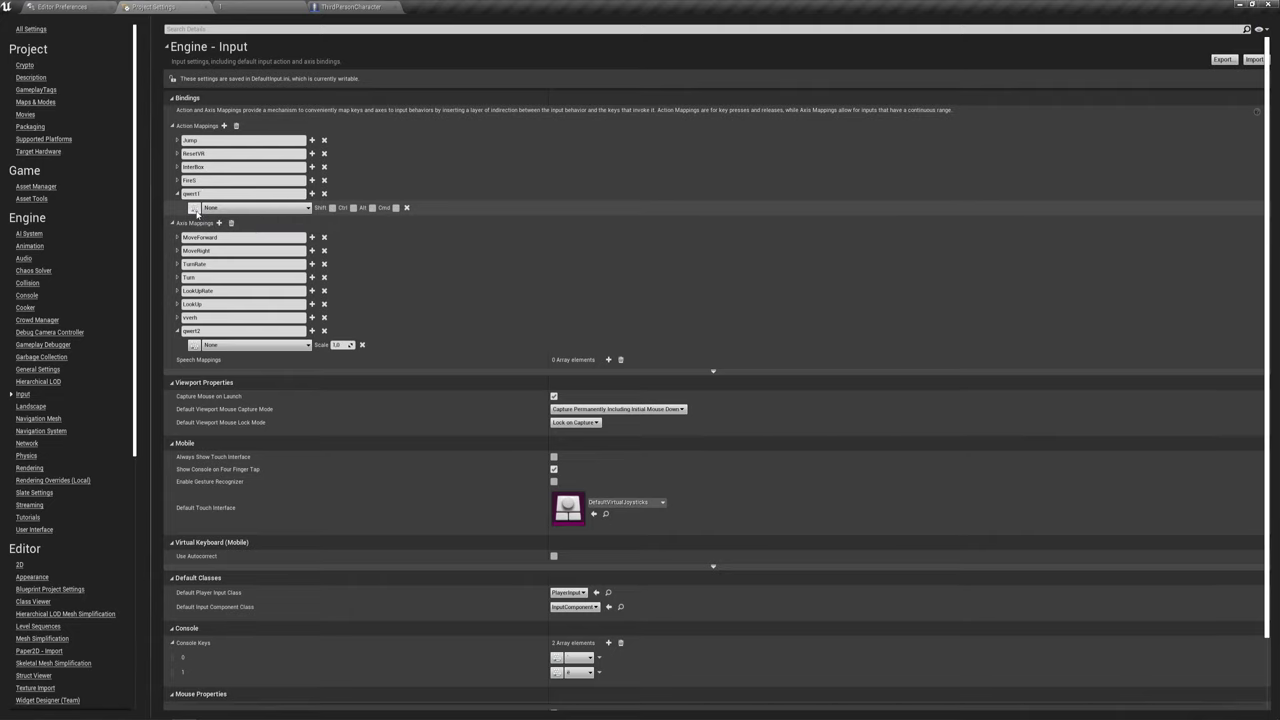
Bind both qwert1 and qwert2 to Space Bar and go back to the level
click(195, 208)
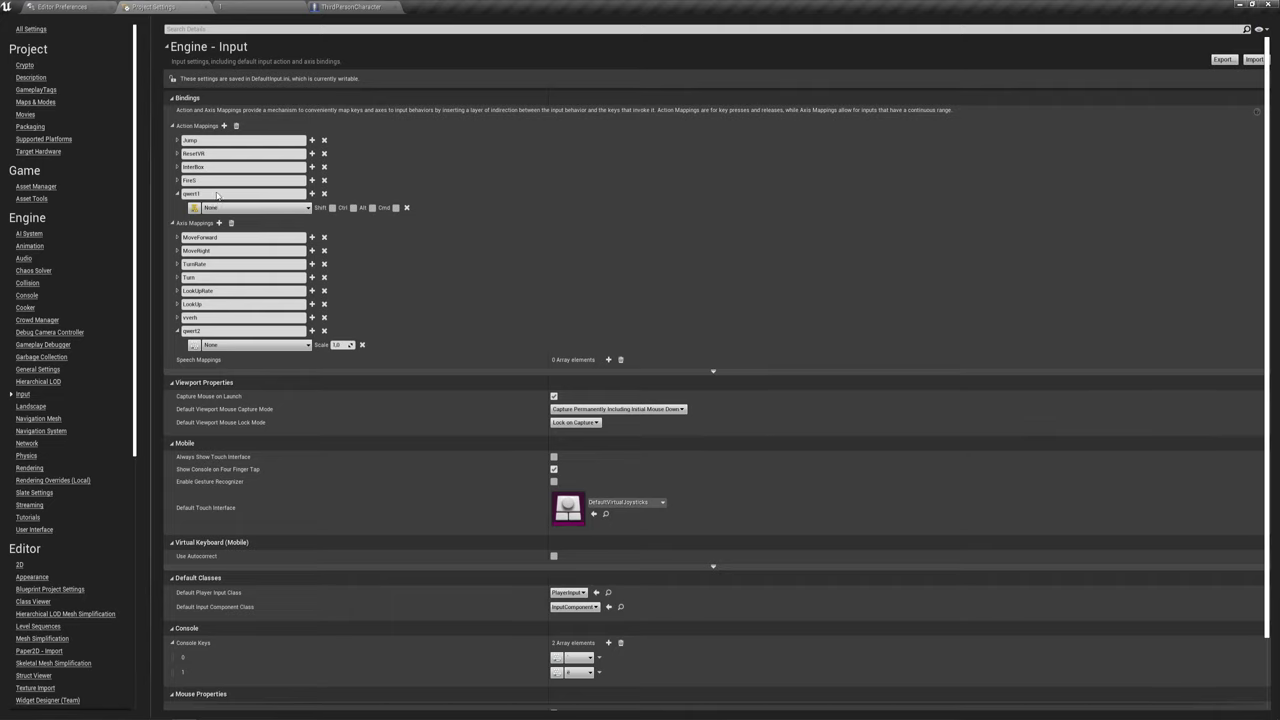
key(space)
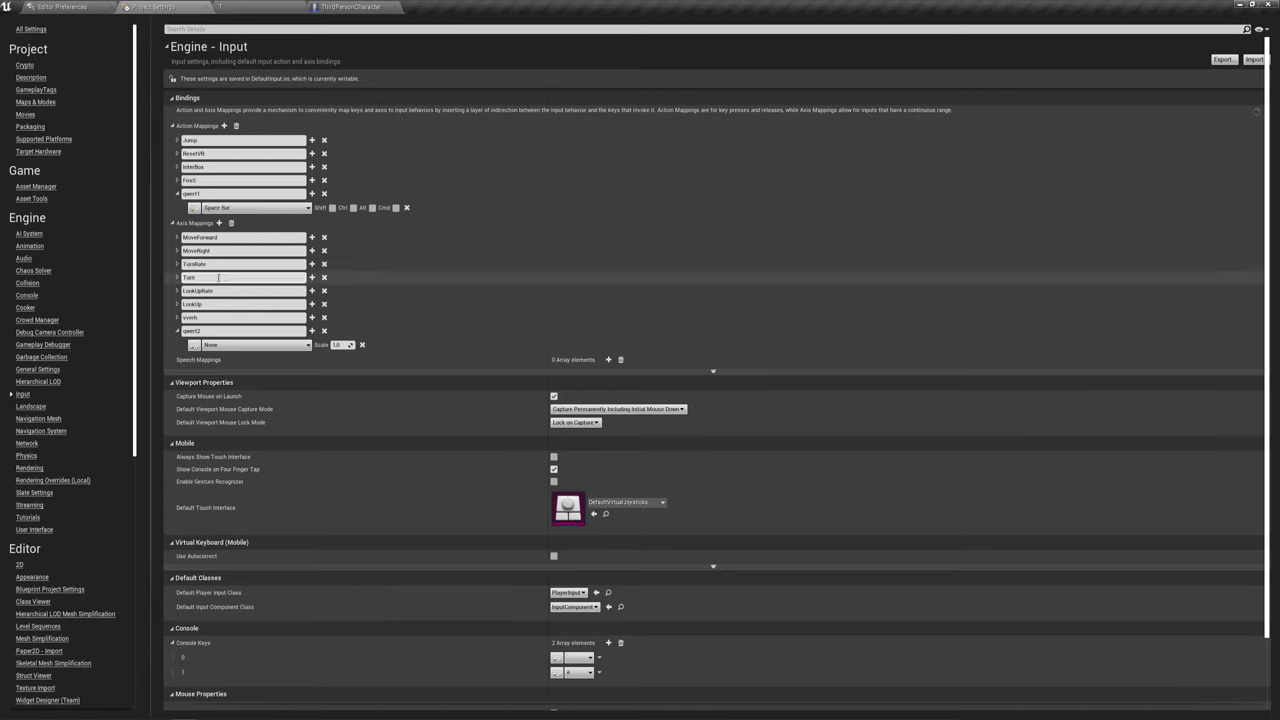
click(195, 345)
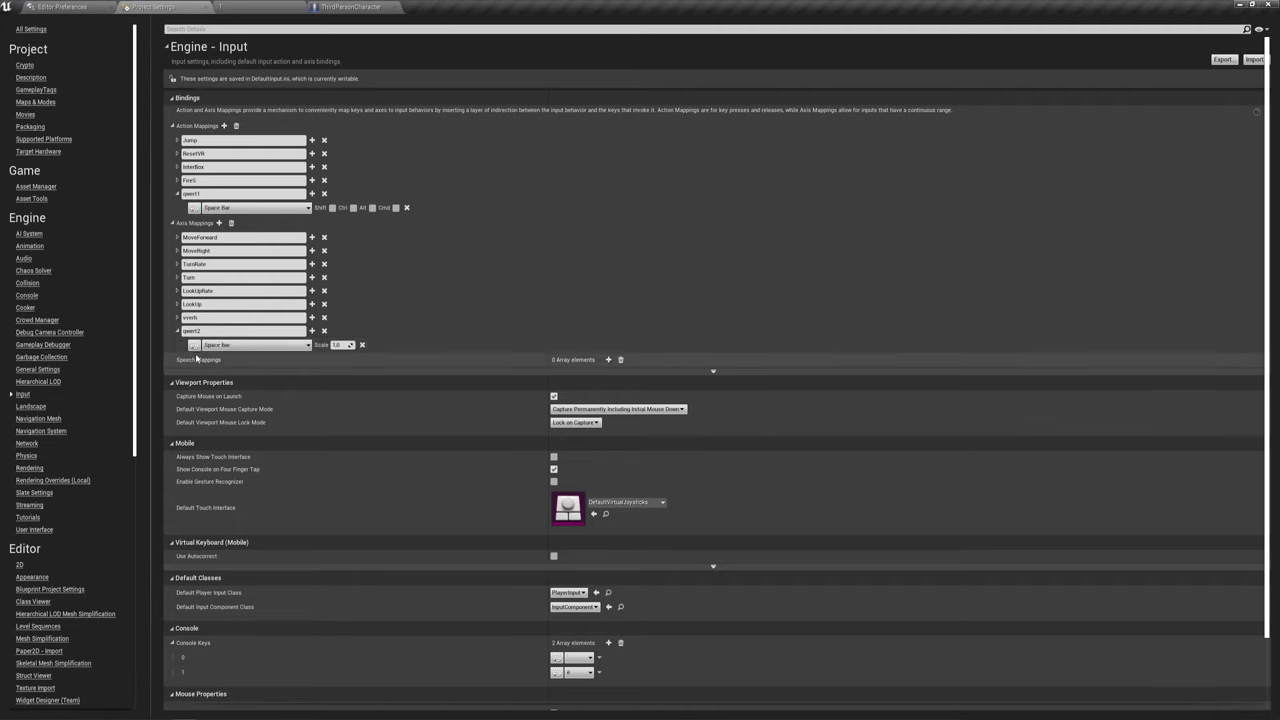
key(space)
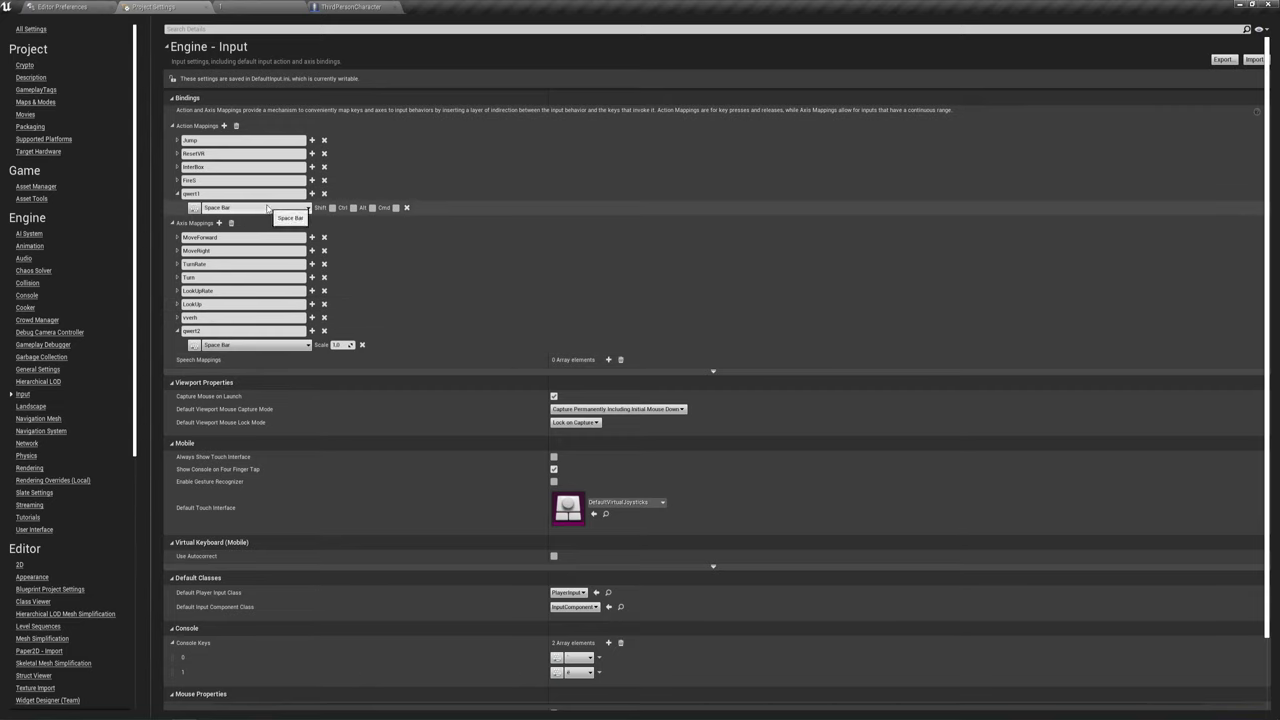
click(250, 8)
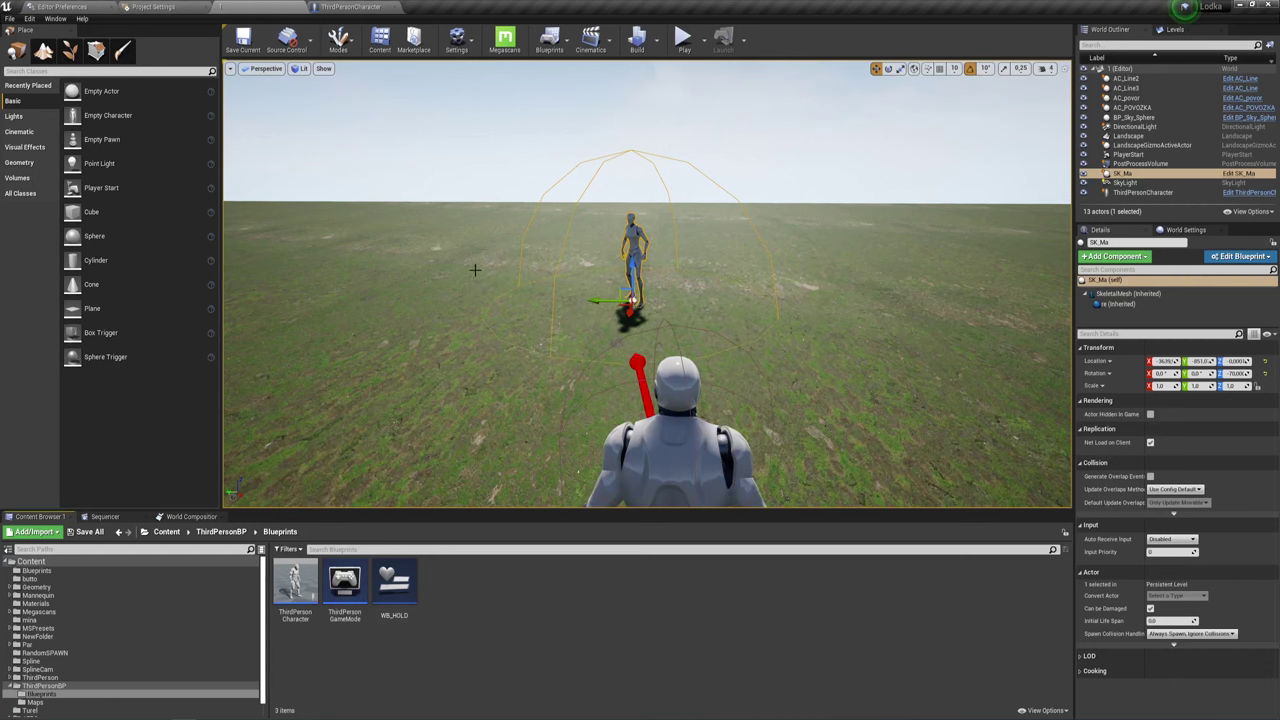
Open the ThirdPersonCharacter blueprint and add an InputAction qwert1 event node
click(707, 457)
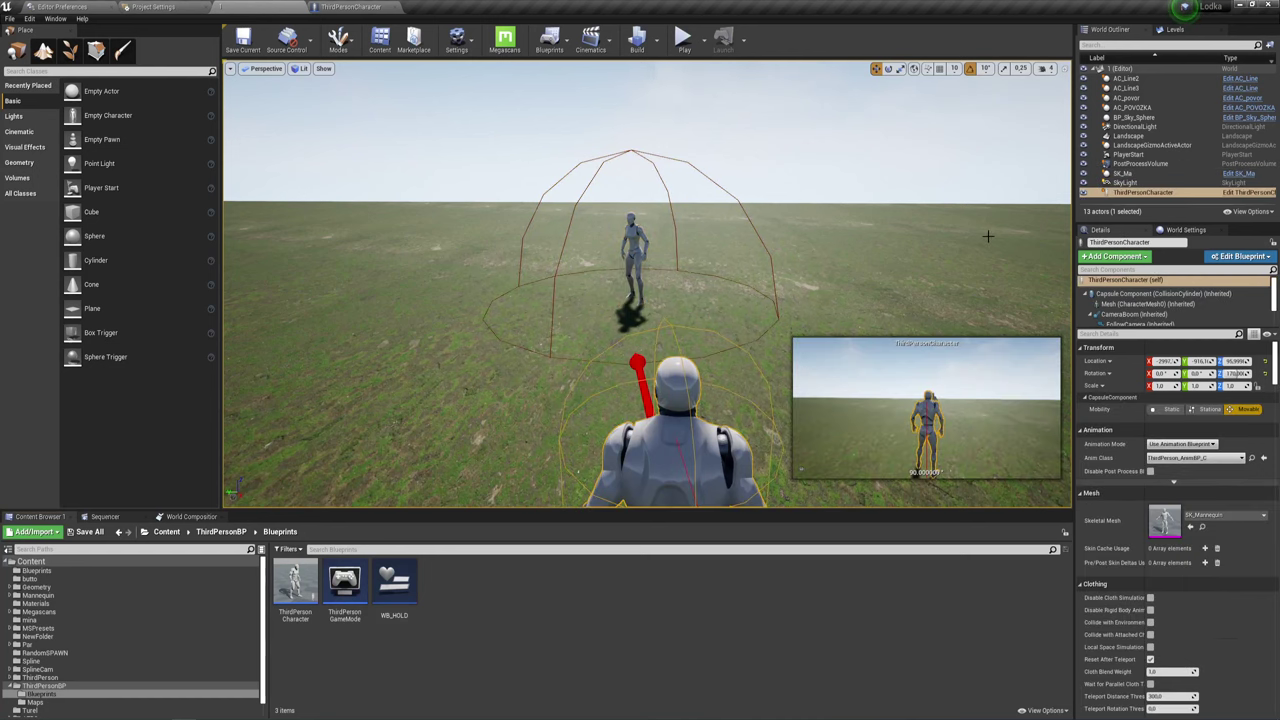
click(1245, 192)
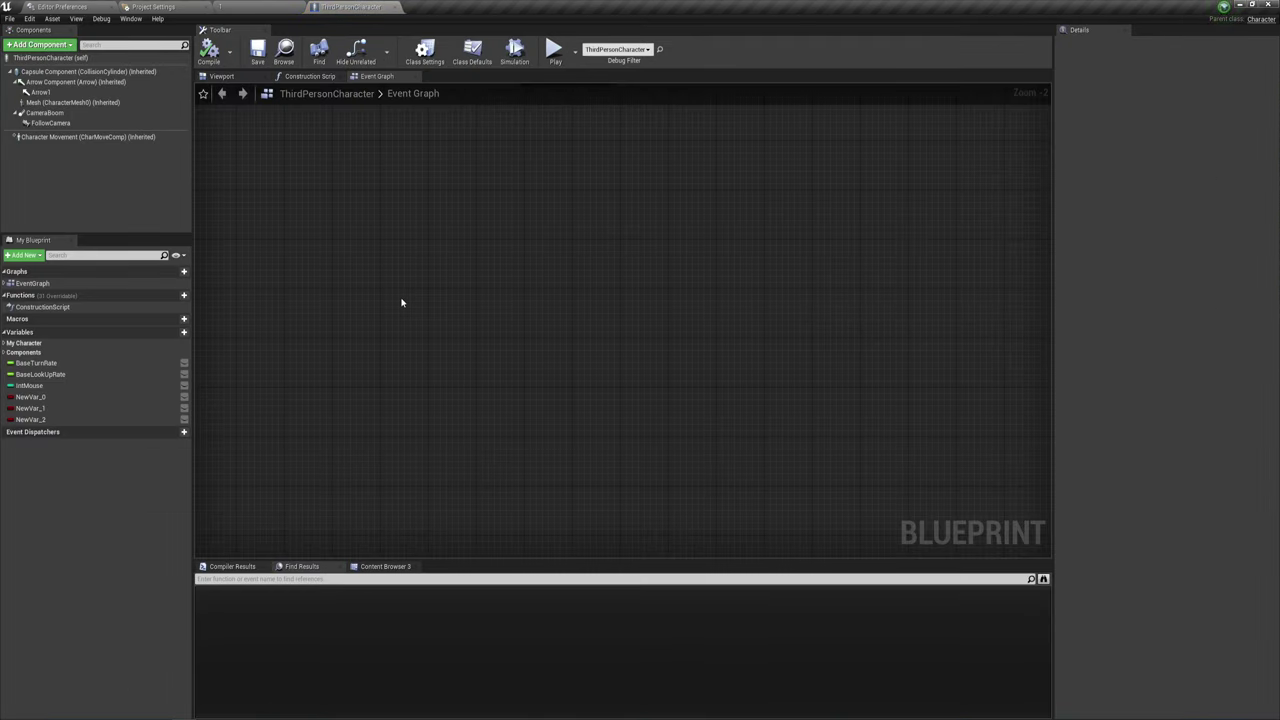
right_click(420, 252)
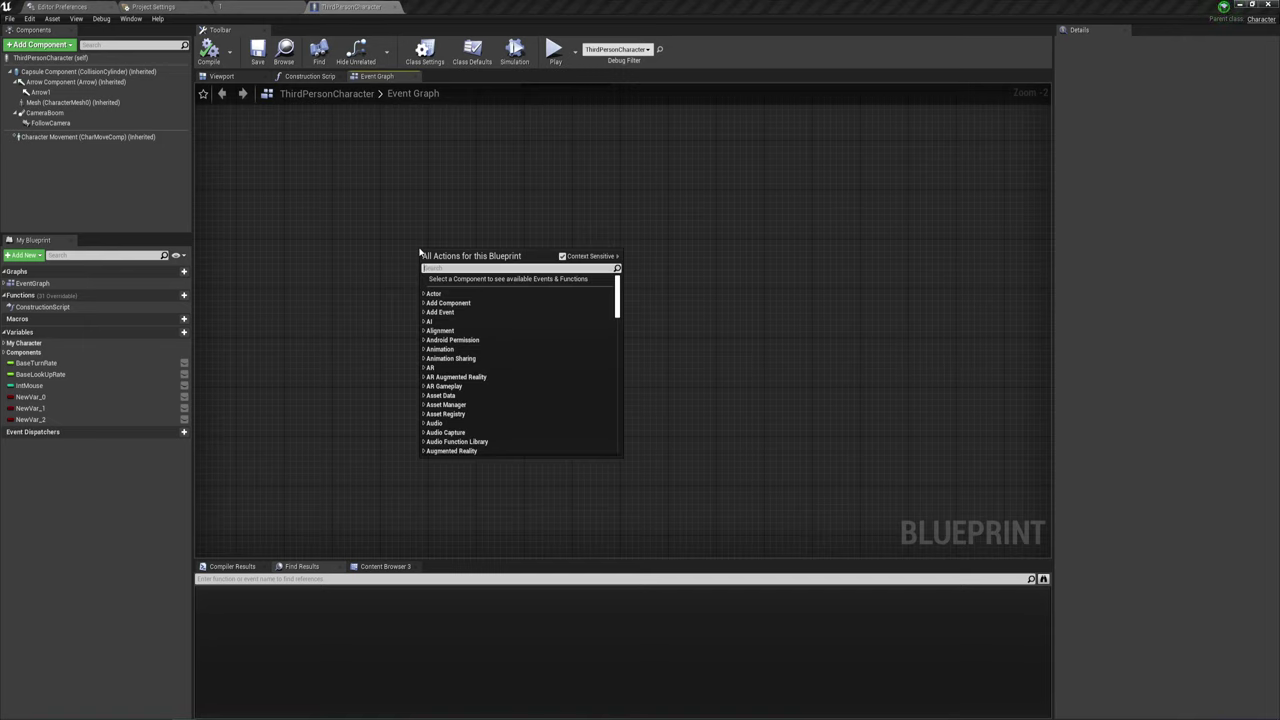
text(qwert)
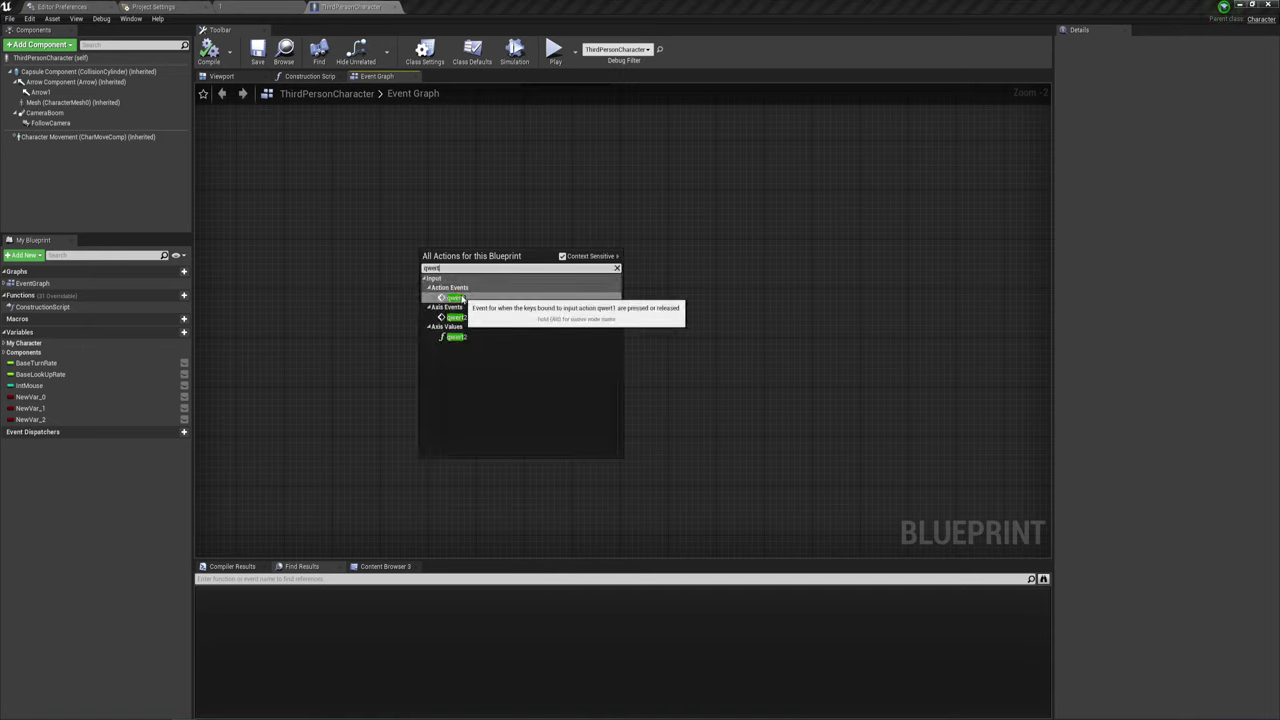
click(462, 299)
Add an InputAxis qwert2 event node and arrange it above qwert1
right_click(420, 320)
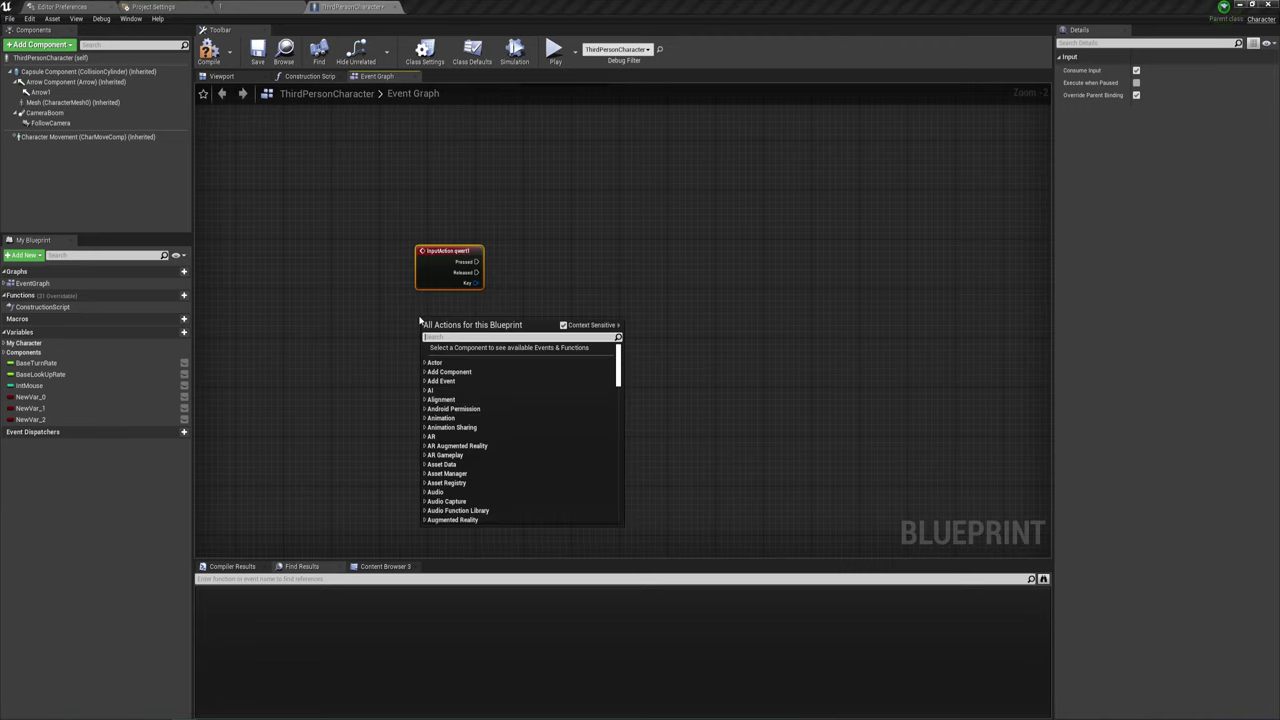
text(qwert)
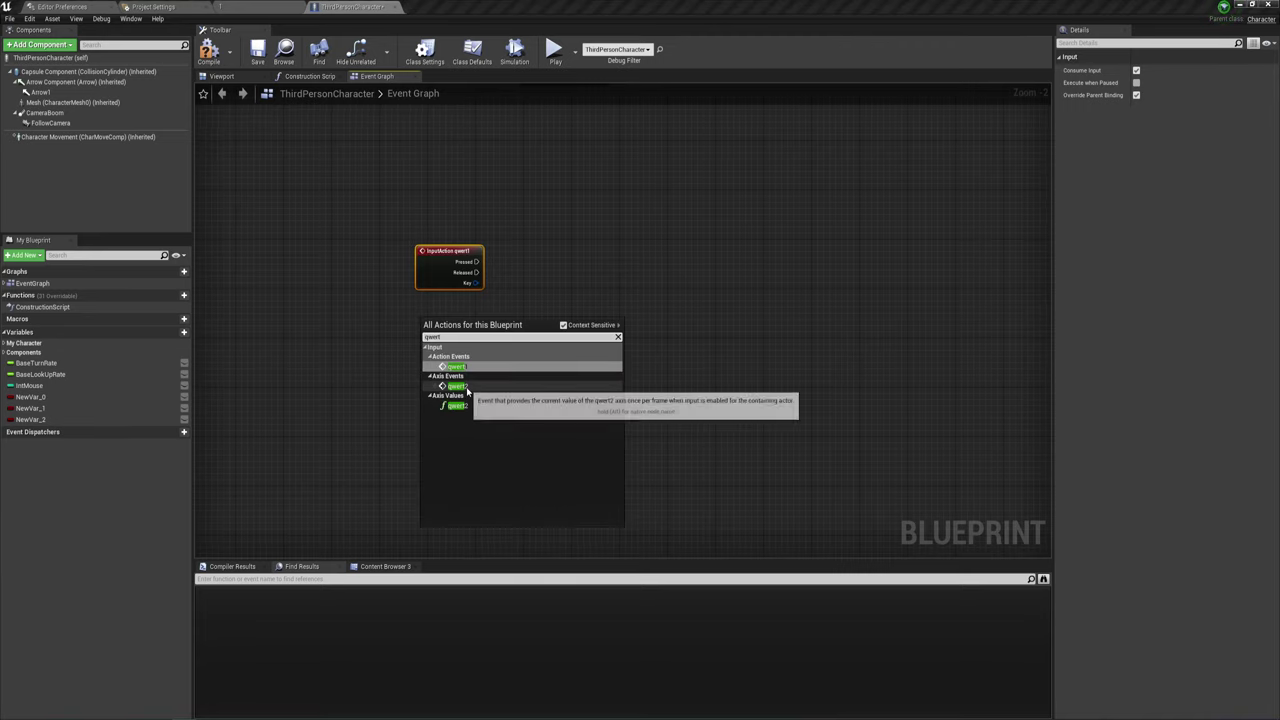
click(462, 386)
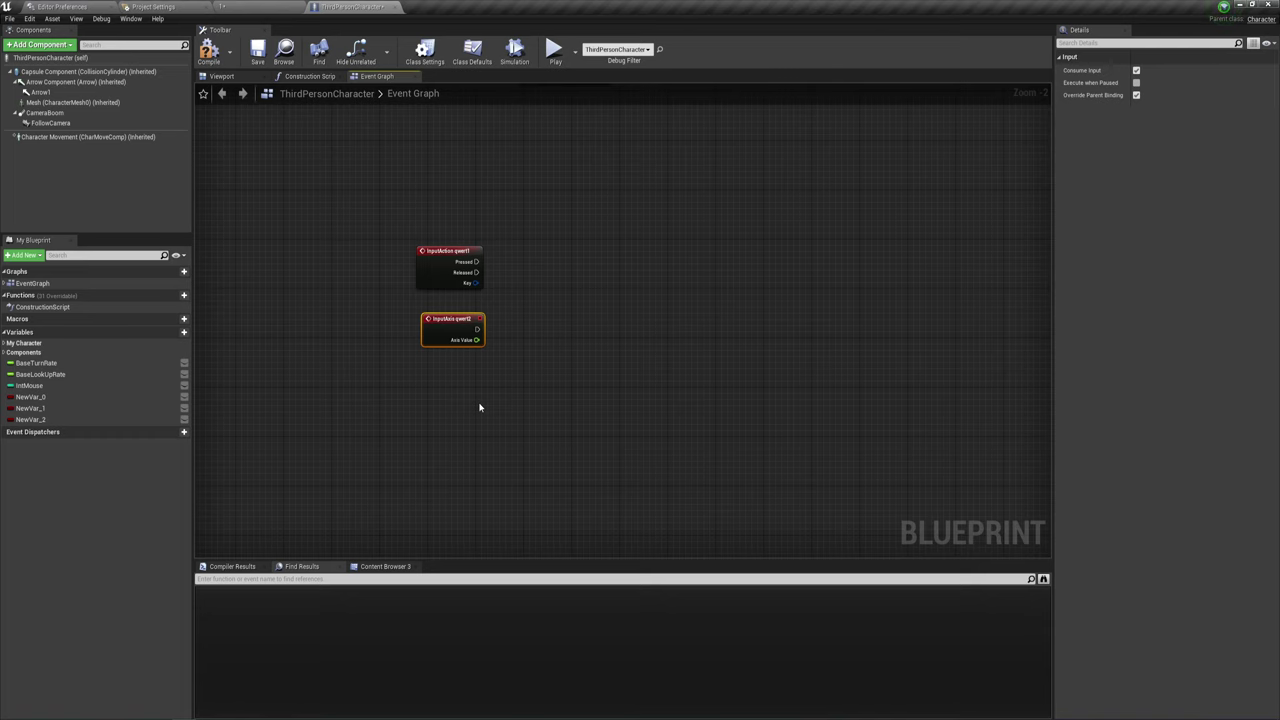
right_drag(471, 266, 519, 356)
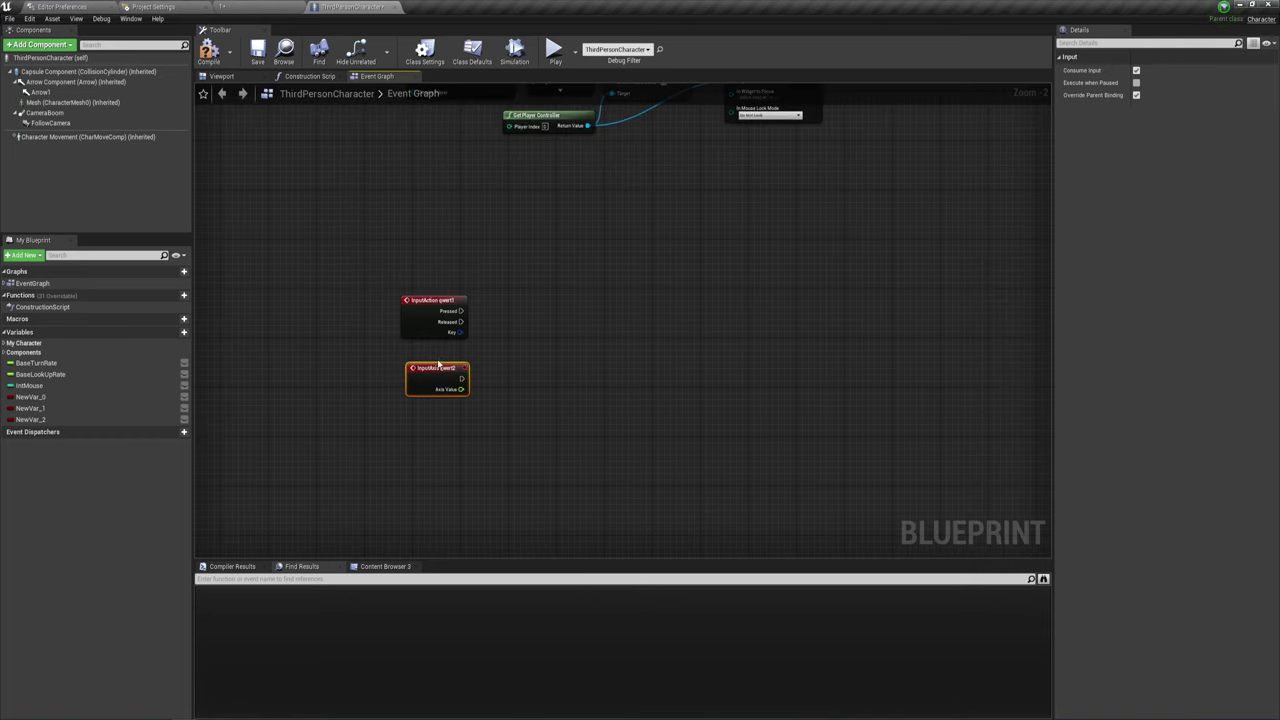
drag(437, 368, 437, 445)
drag(430, 302, 530, 277)
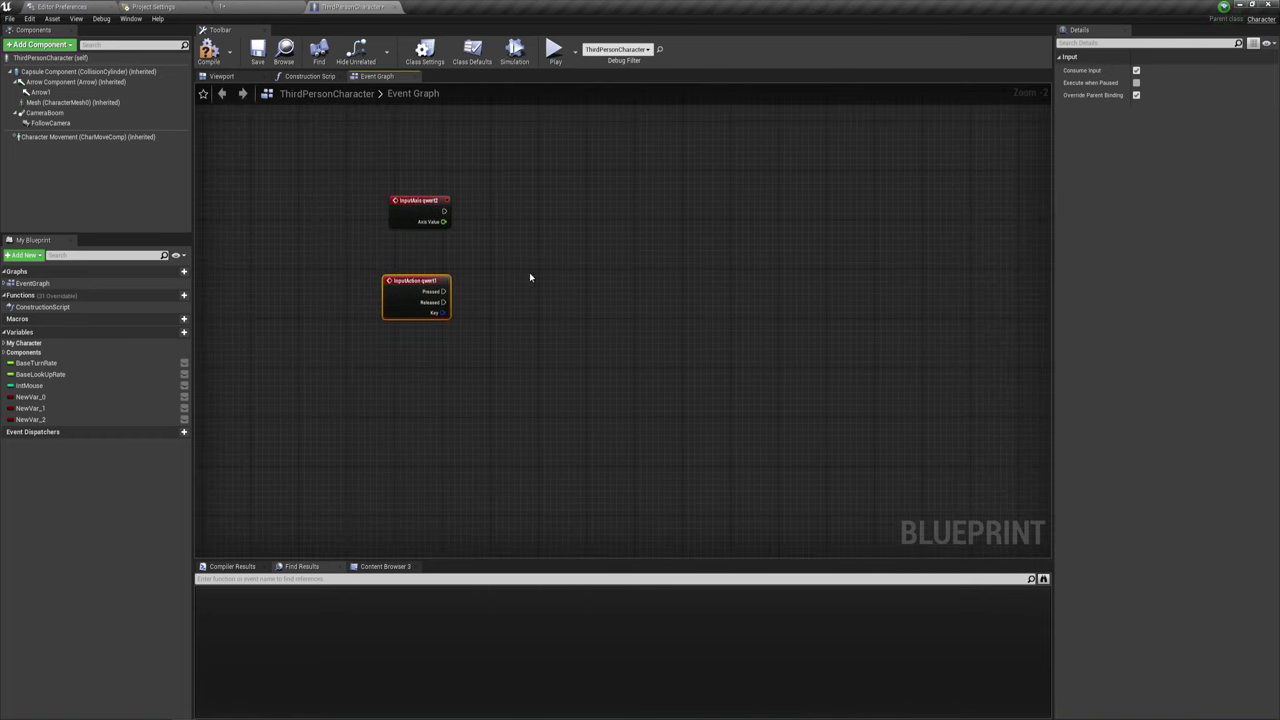
drag(410, 288, 410, 313)
right_drag(567, 339, 528, 362)
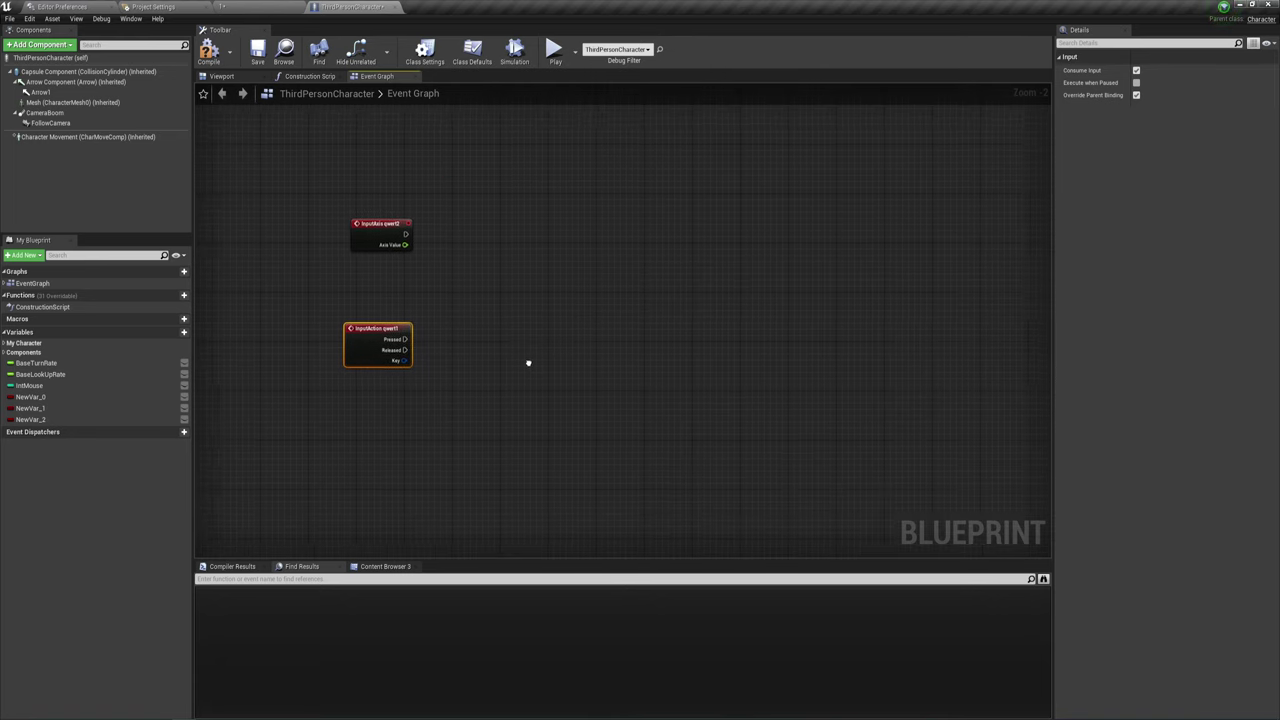
mouse_move(352, 262)
mouse_down()
mouse_move(326, 262)
mouse_move(344, 262)
mouse_up()
right_drag(464, 362, 483, 378)
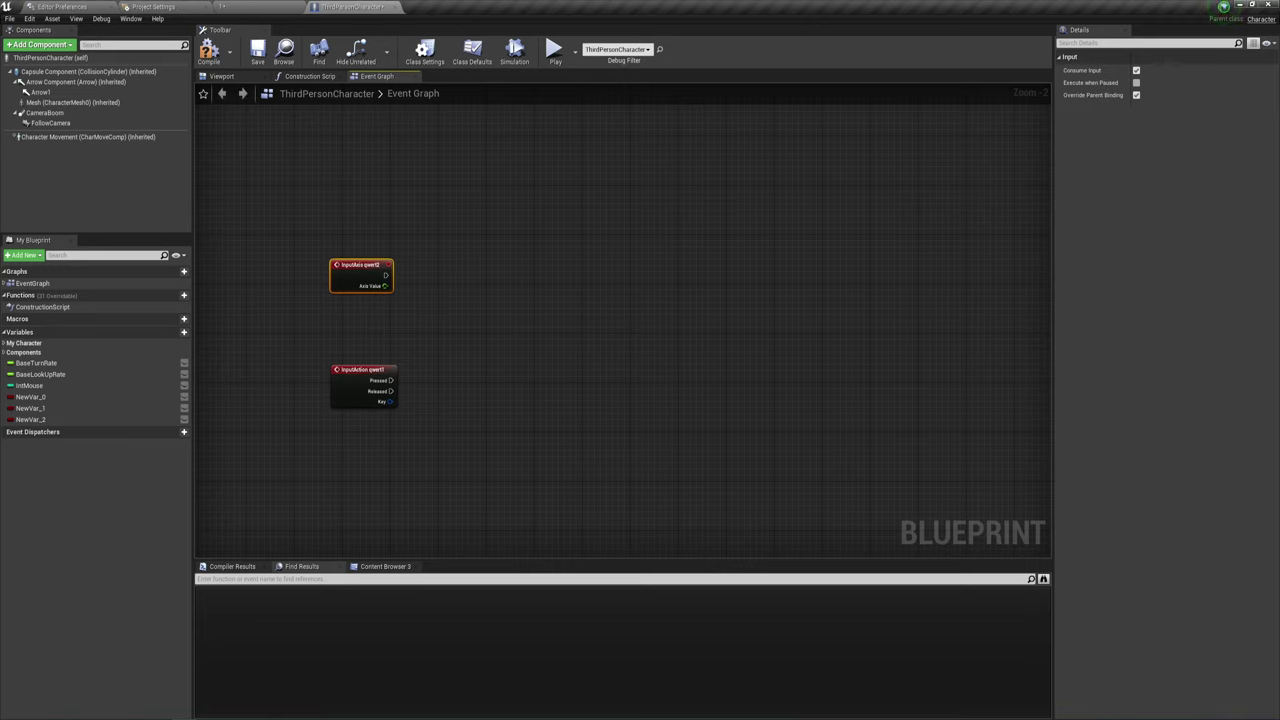
drag(385, 275, 475, 280)
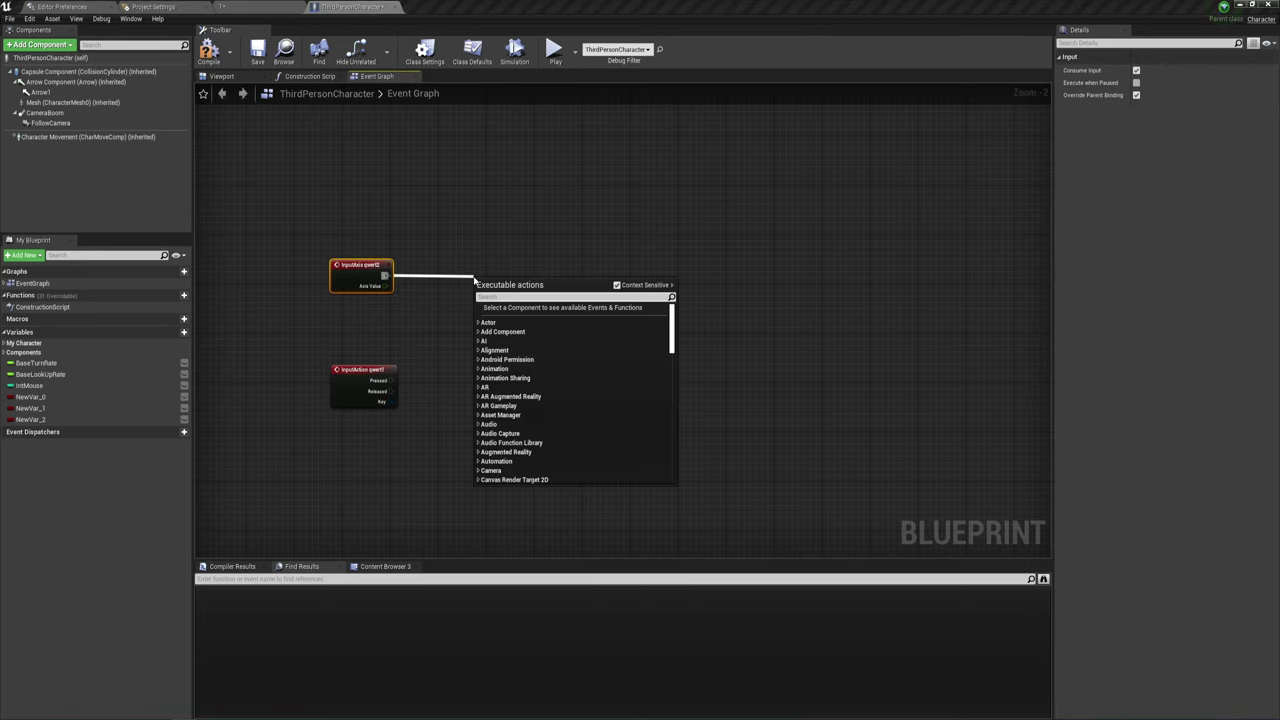
Add a Gate node fed by the qwert2 event's execution output
text(ga)
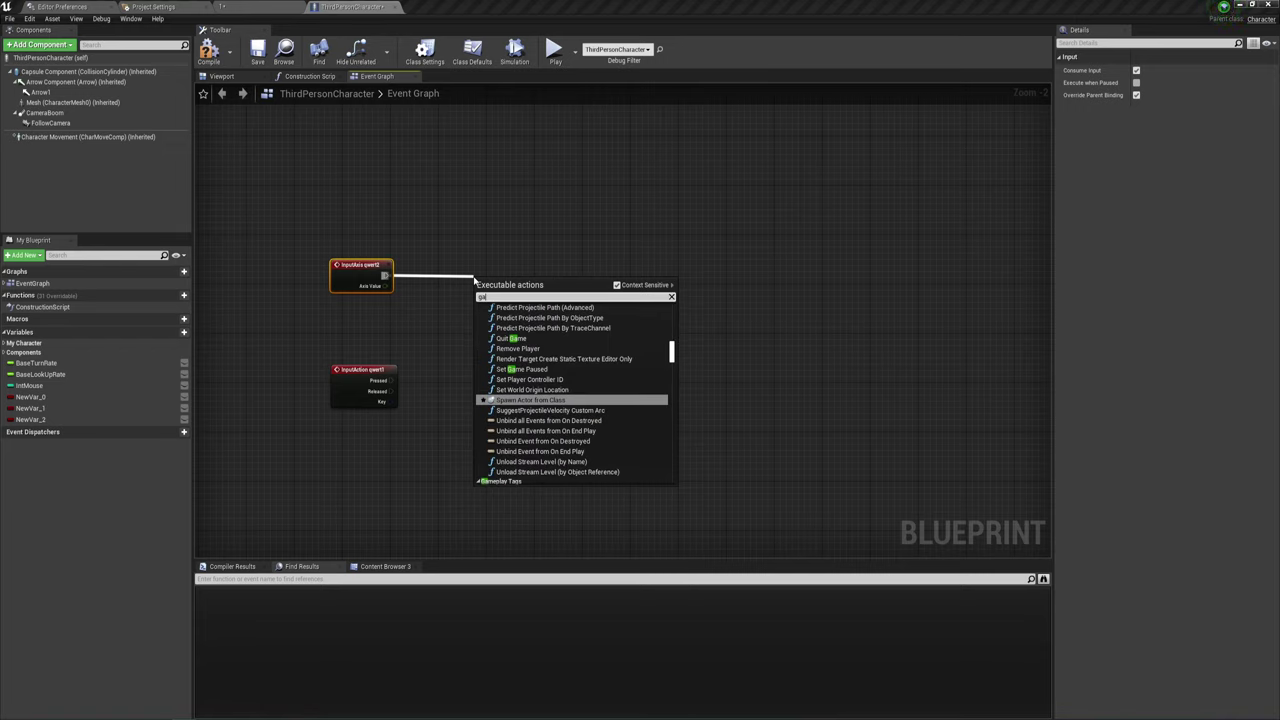
text(te)
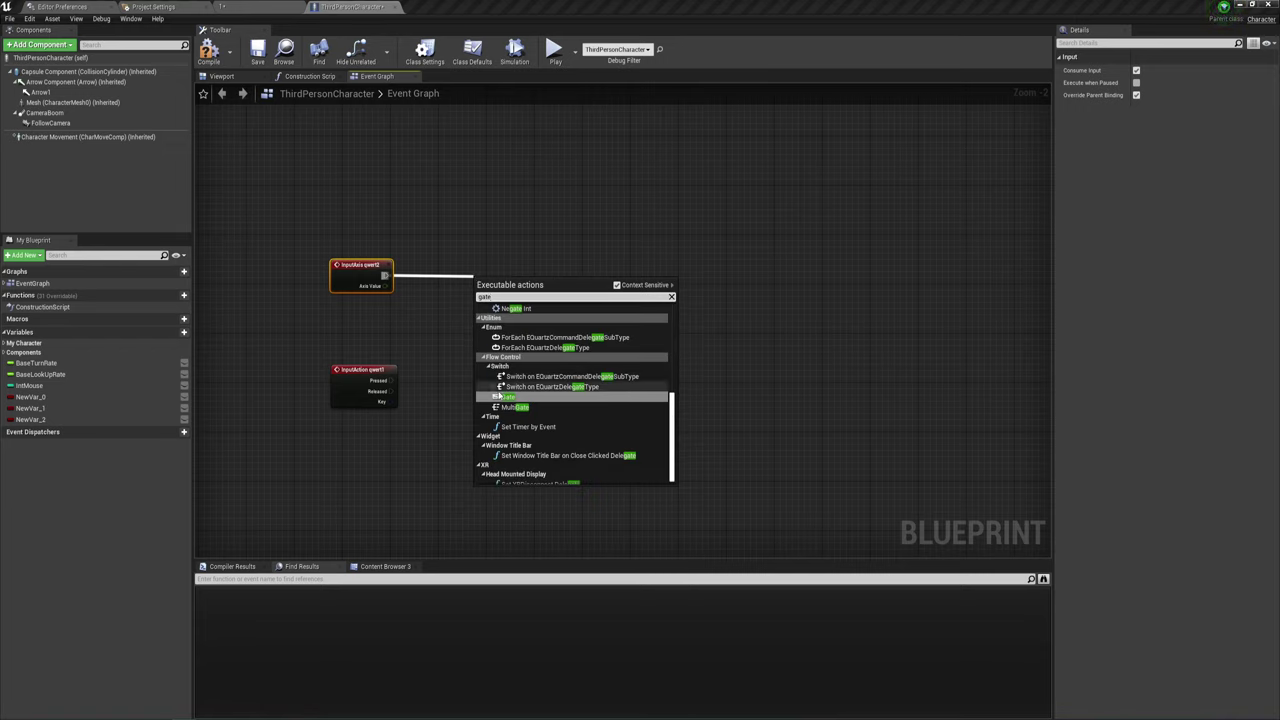
click(508, 397)
mouse_move(530, 280)
mouse_down()
mouse_move(572, 268)
mouse_move(555, 270)
mouse_up()
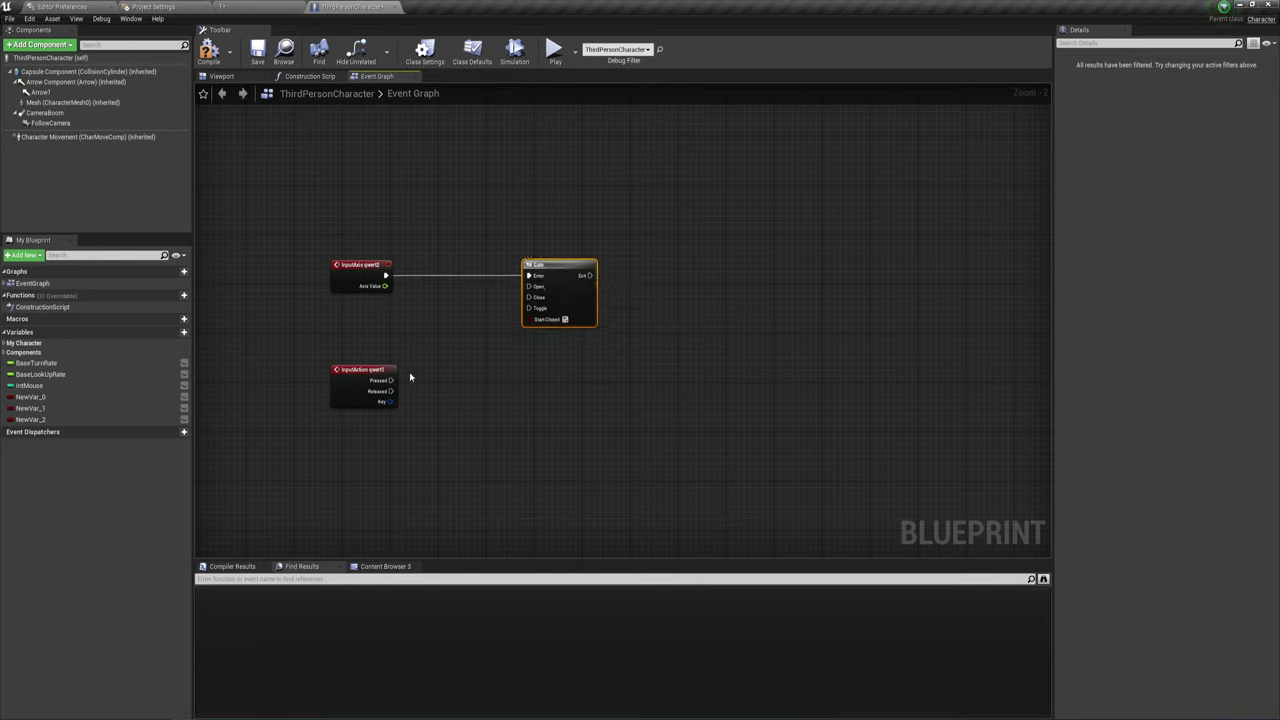
Wire qwert1 Pressed to Gate Open and Released to Close, and move the Gate closer
drag(391, 380, 534, 289)
drag(391, 391, 529, 297)
right_drag(544, 369, 574, 377)
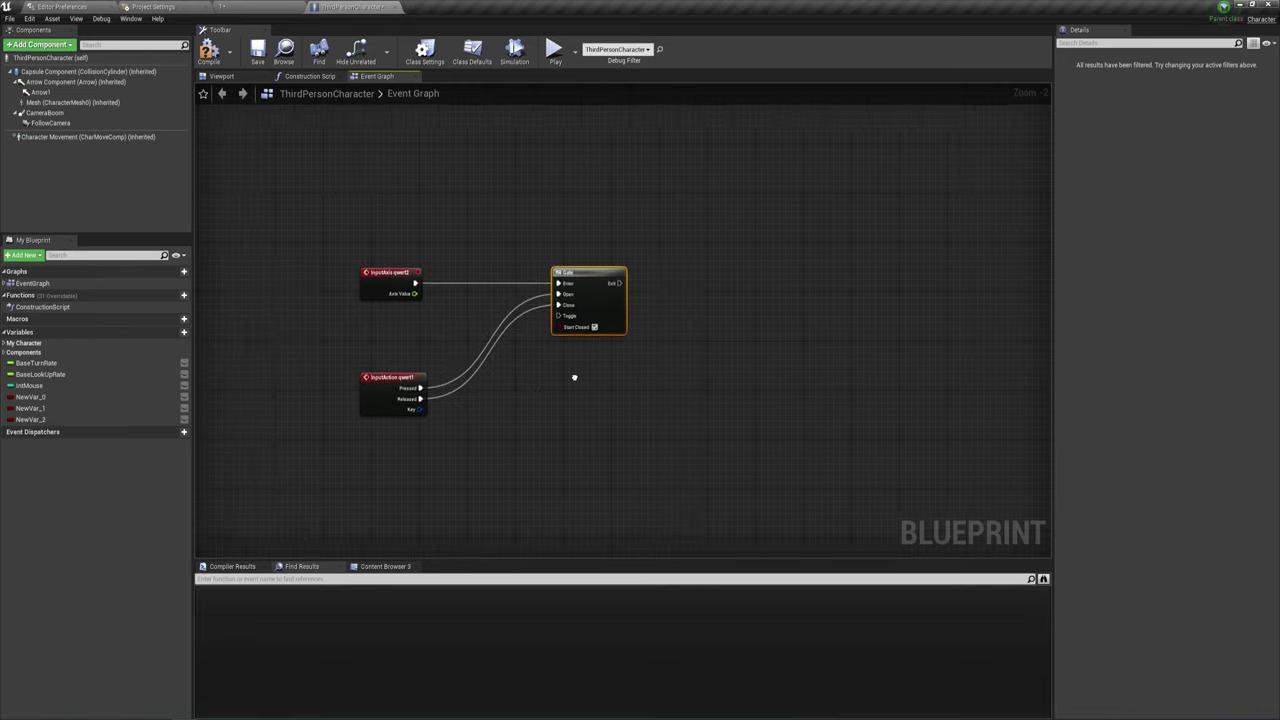
scroll(574, 377, up, 2)
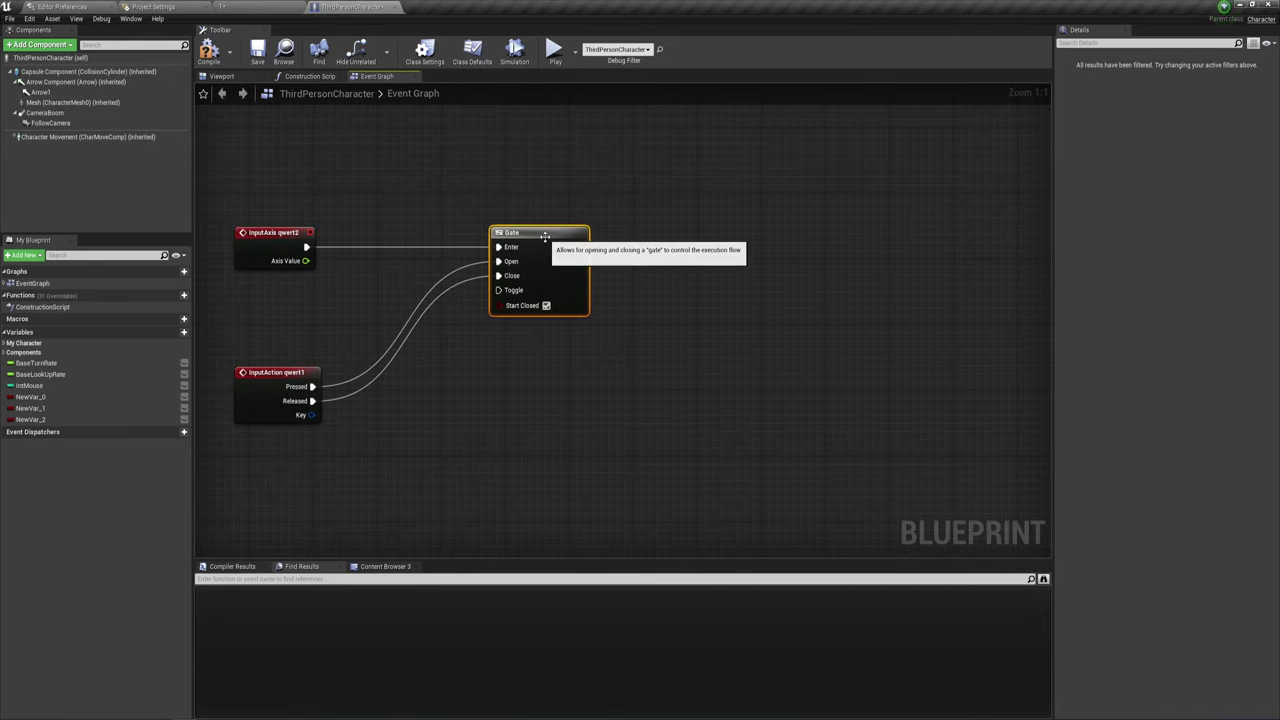
drag(545, 236, 472, 236)
right_drag(640, 364, 649, 374)
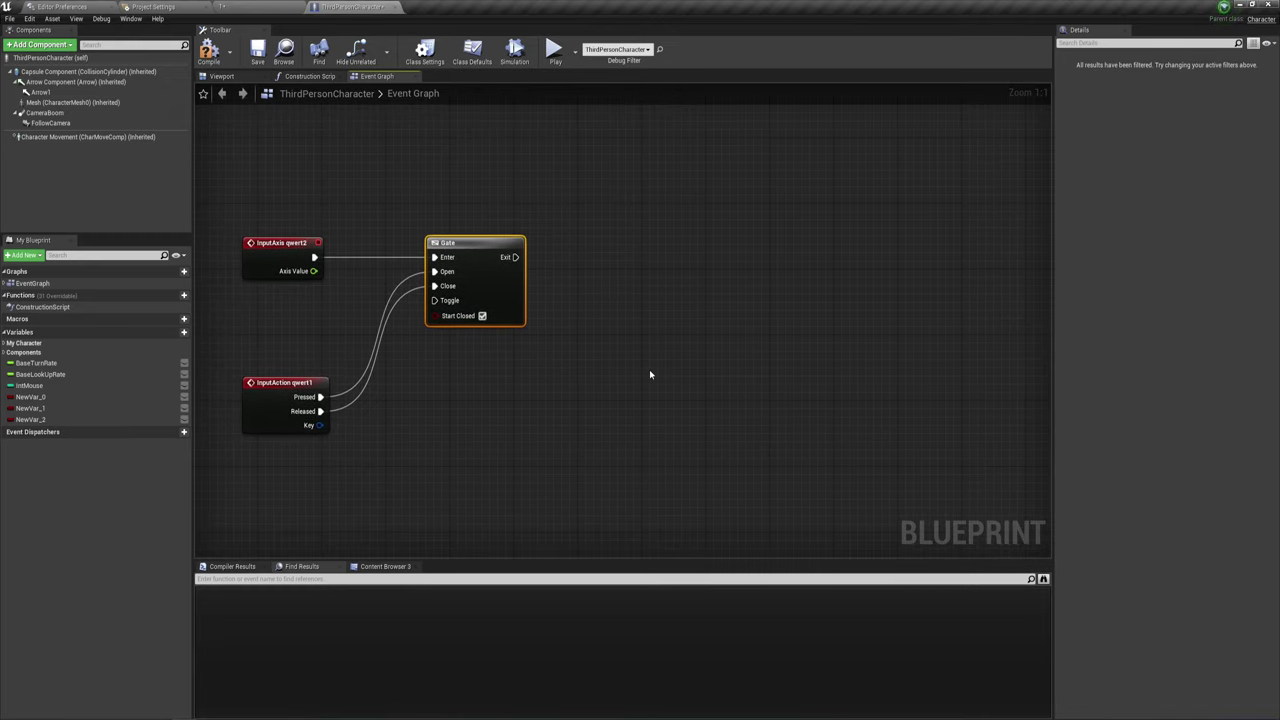
right_drag(756, 429, 570, 328)
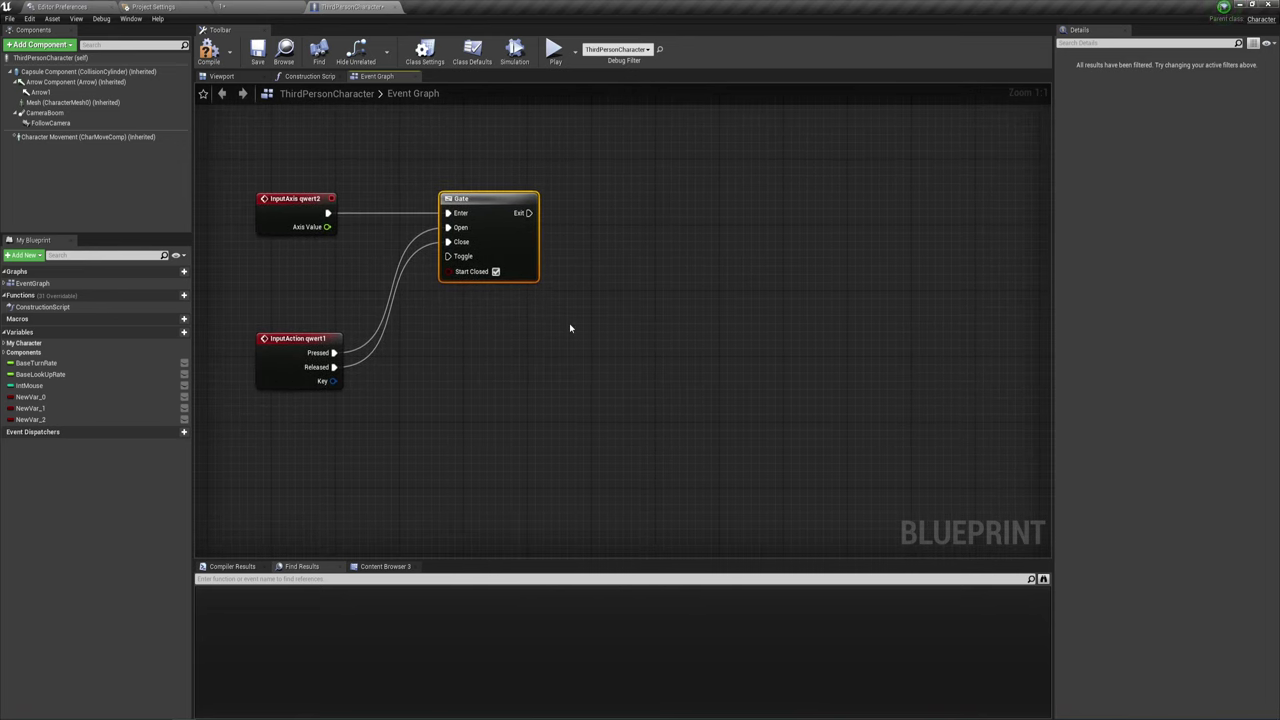
Add Get Player Controller and a Get Input Key Time Down node targeting it
right_click(537, 343)
text(g)
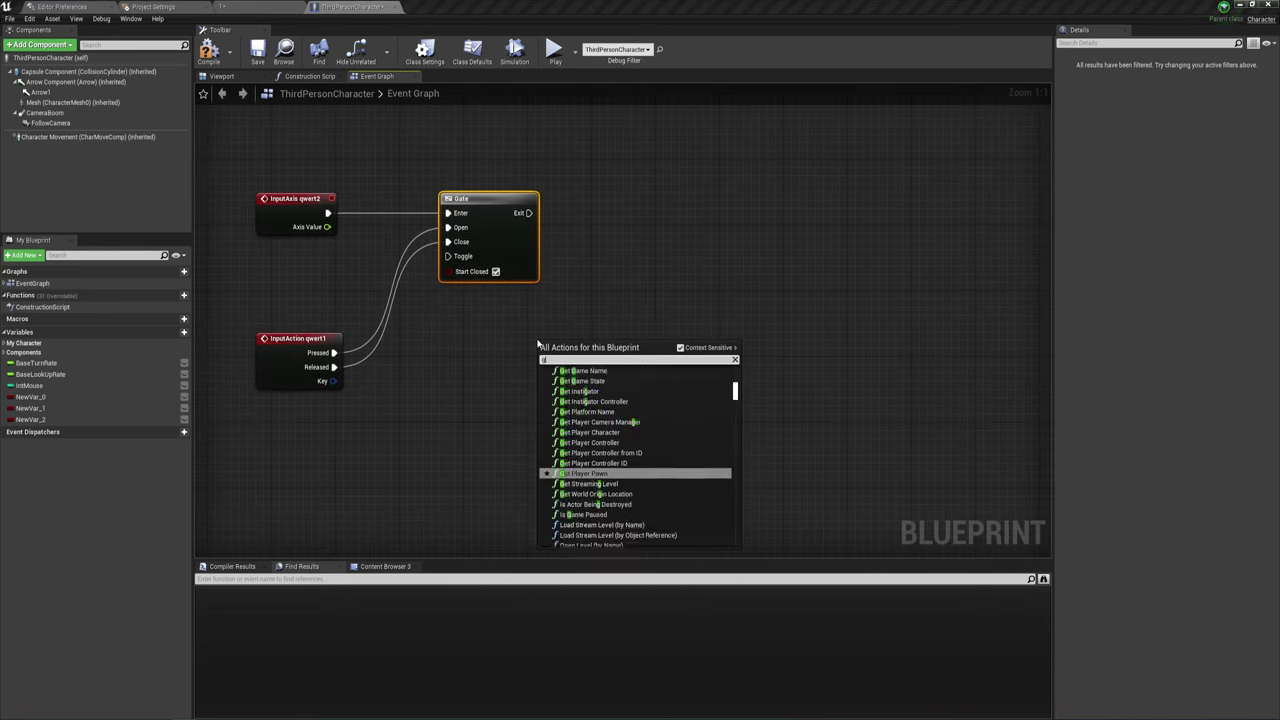
text(et pl)
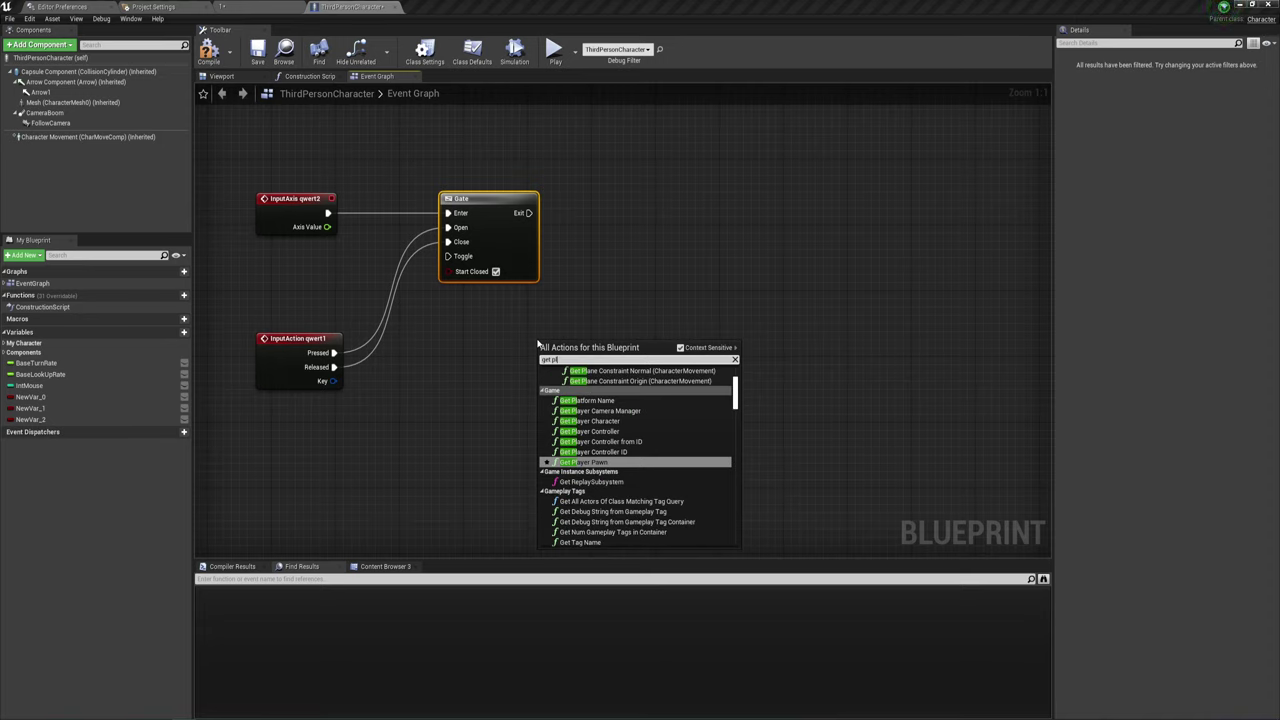
click(590, 431)
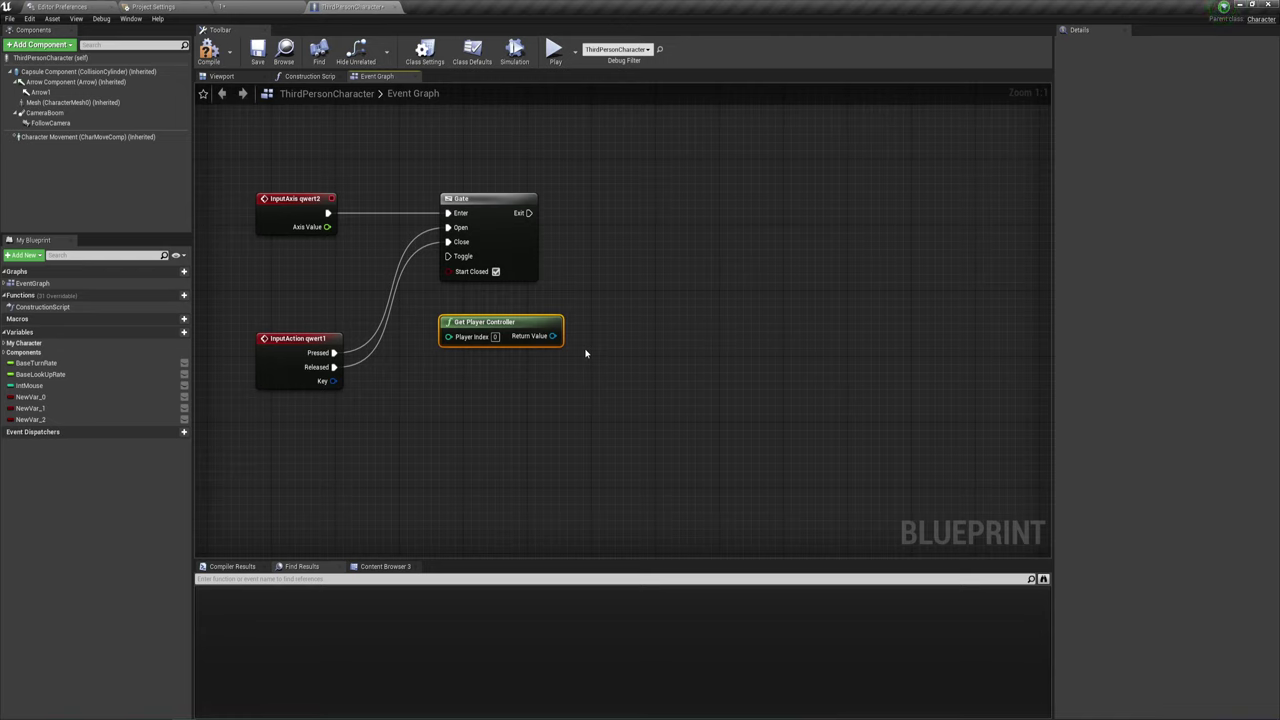
drag(552, 336, 656, 268)
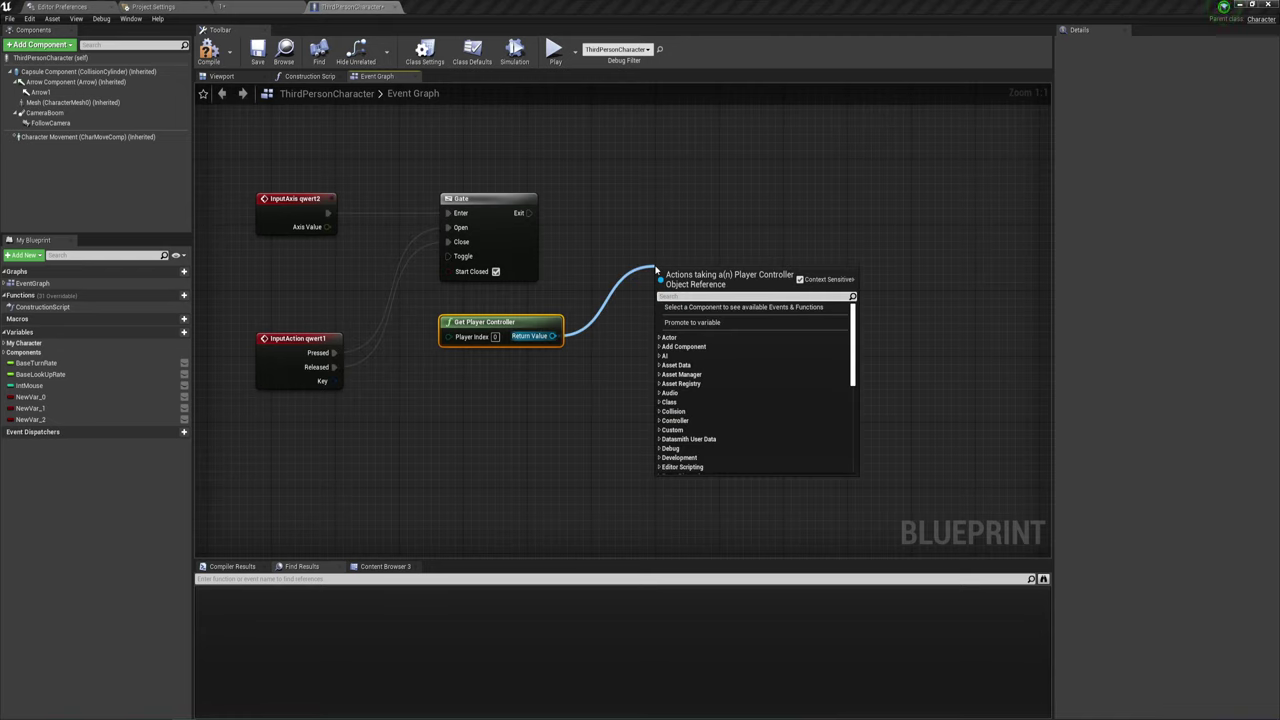
text(get in)
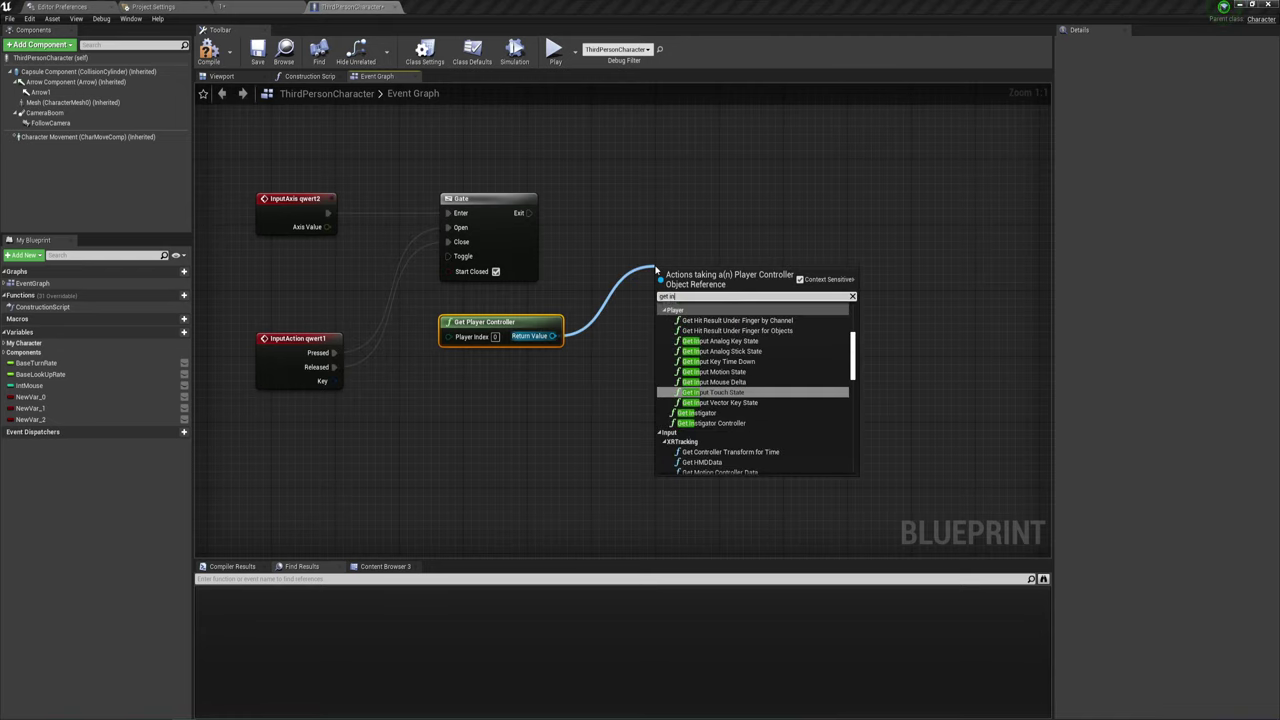
text(p)
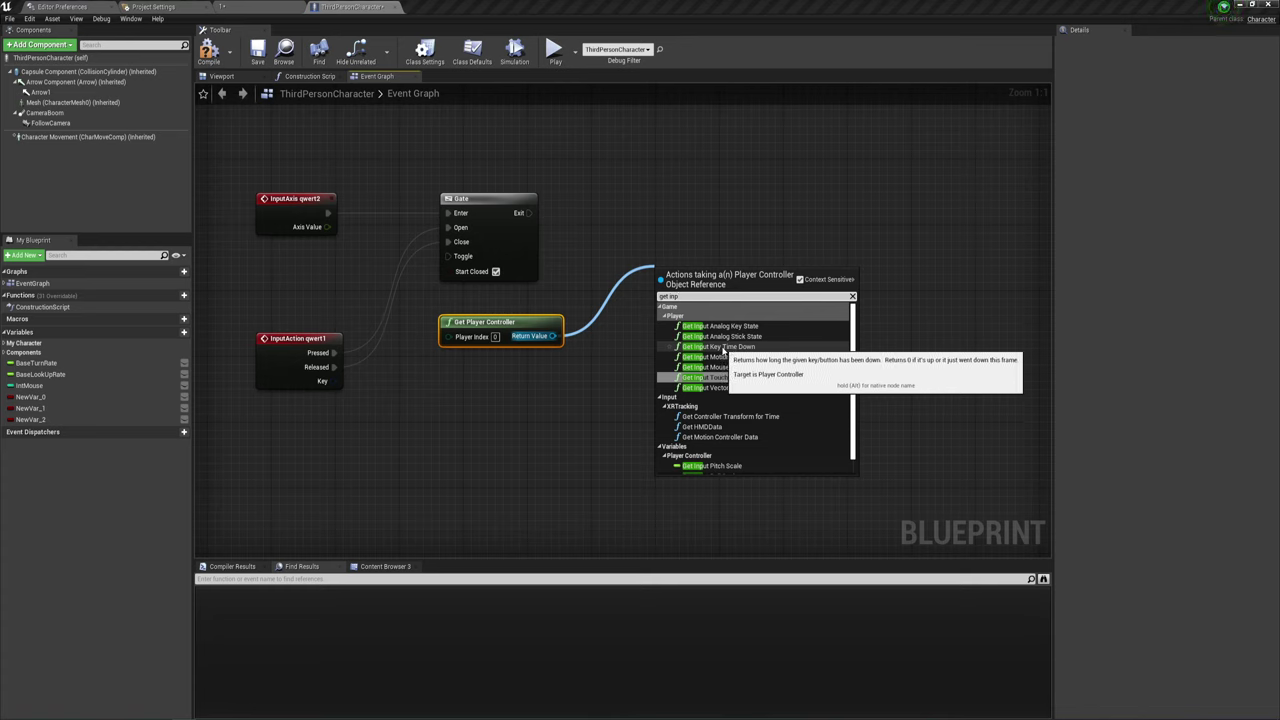
click(724, 348)
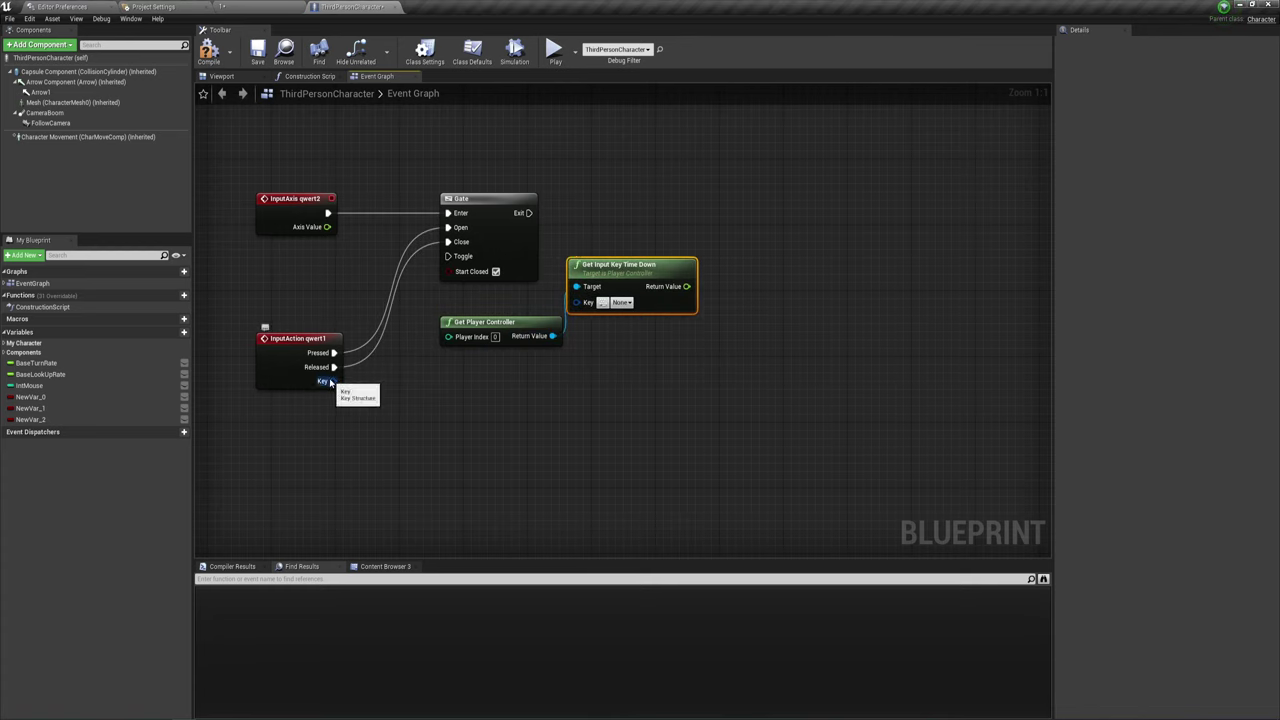
Wire qwert1's Key into Get Input Key Time Down's Key pin and tidy the nodes
mouse_move(332, 382)
mouse_down()
mouse_move(529, 330)
mouse_move(578, 301)
mouse_up()
mouse_move(507, 327)
mouse_down()
mouse_move(507, 352)
mouse_move(481, 281)
mouse_up()
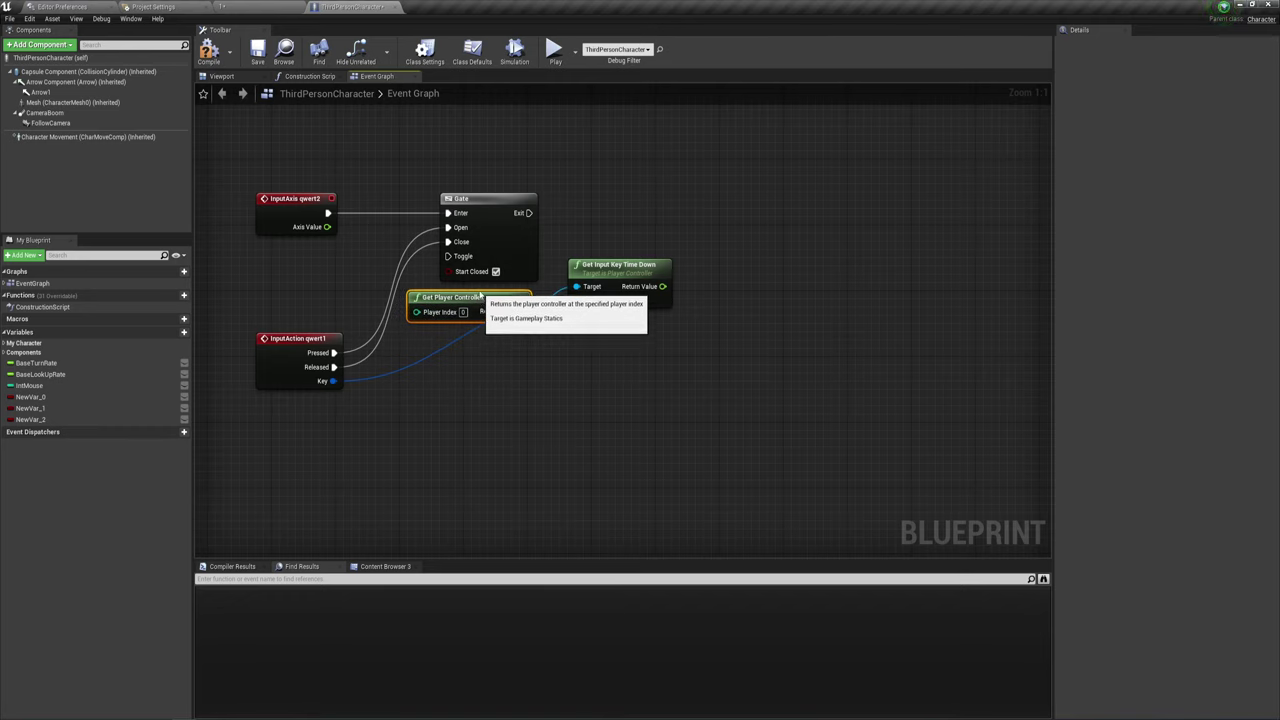
drag(615, 264, 623, 297)
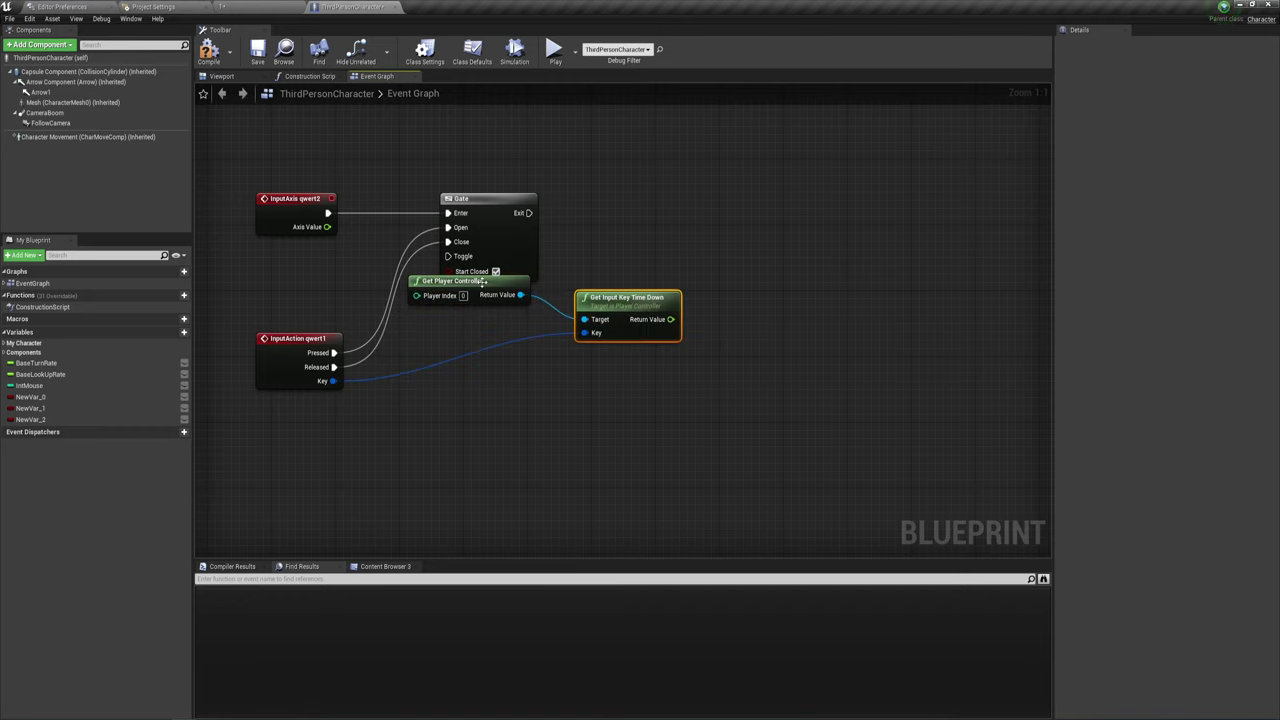
drag(481, 284, 489, 300)
right_drag(784, 363, 770, 388)
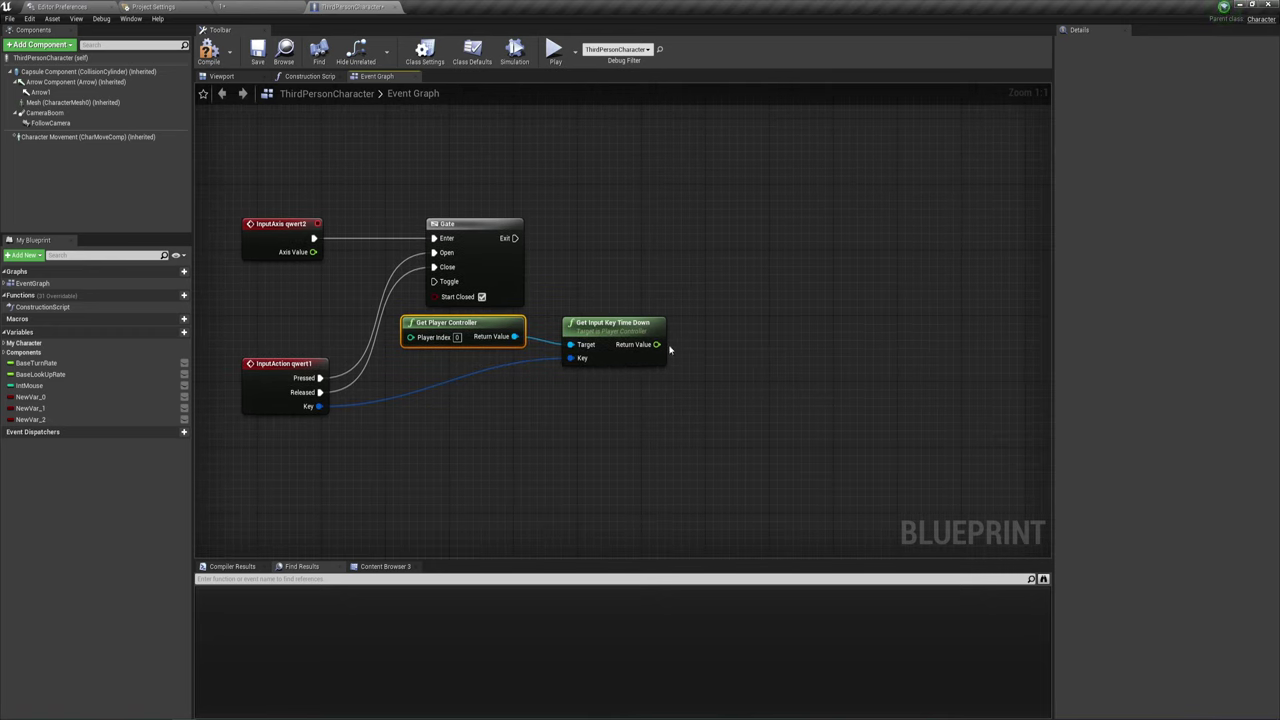
drag(656, 344, 726, 339)
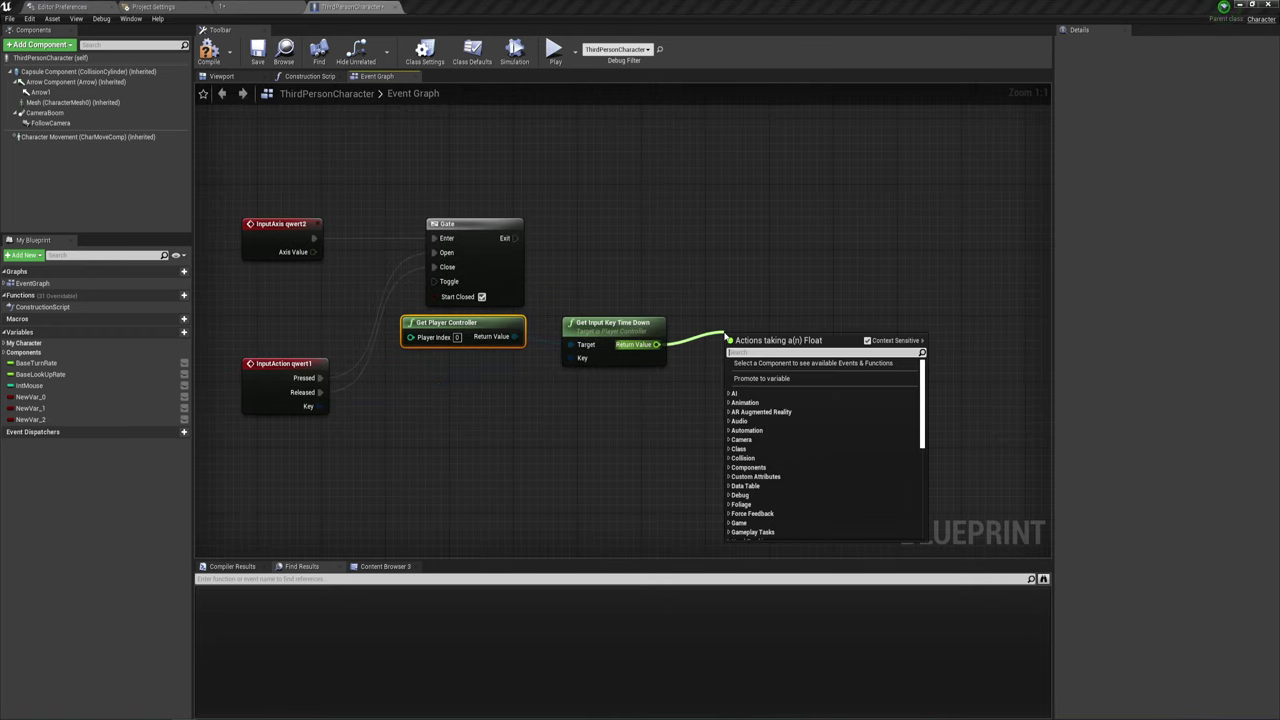
Add a float >= float comparison on the hold time with B set to 5.0
text(<)
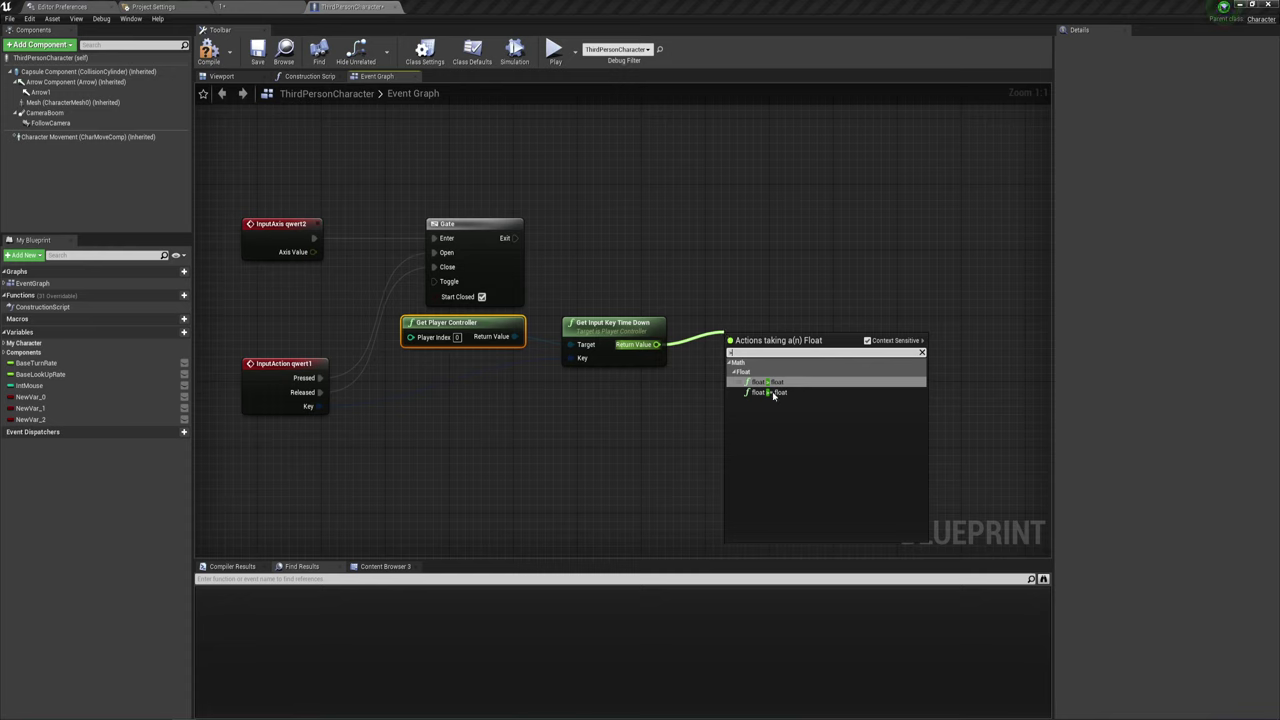
click(773, 392)
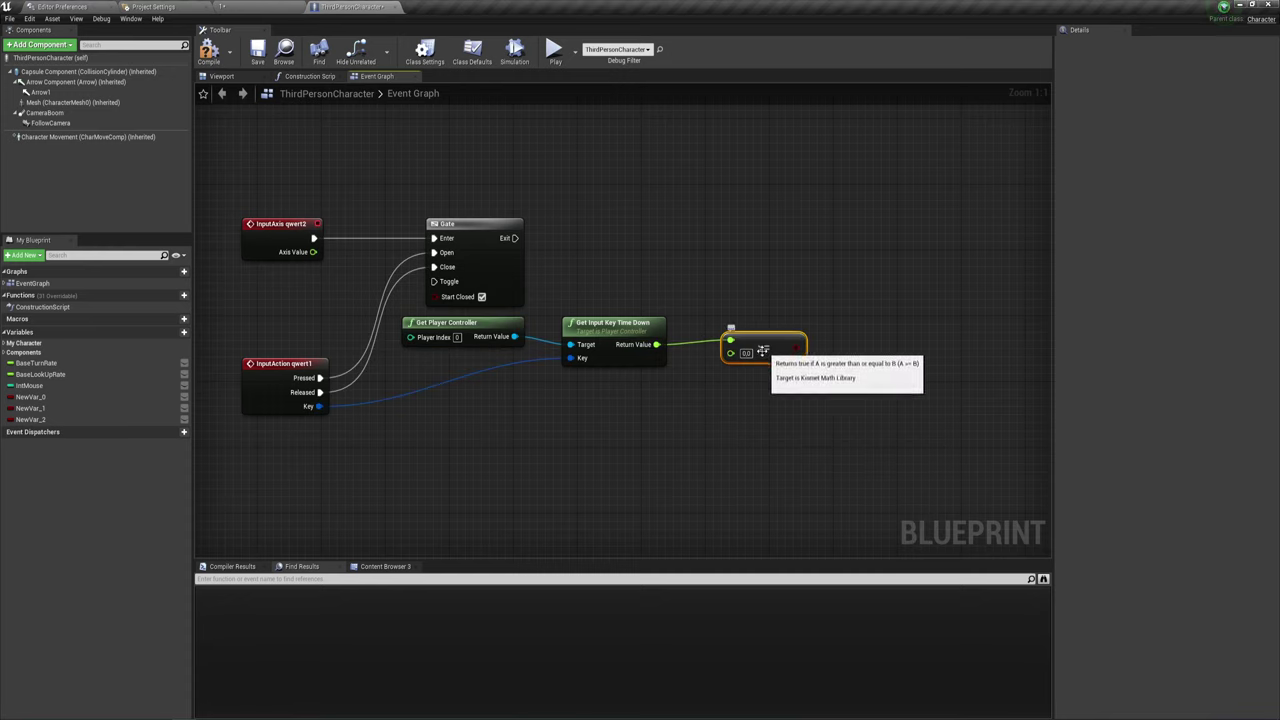
click(746, 353)
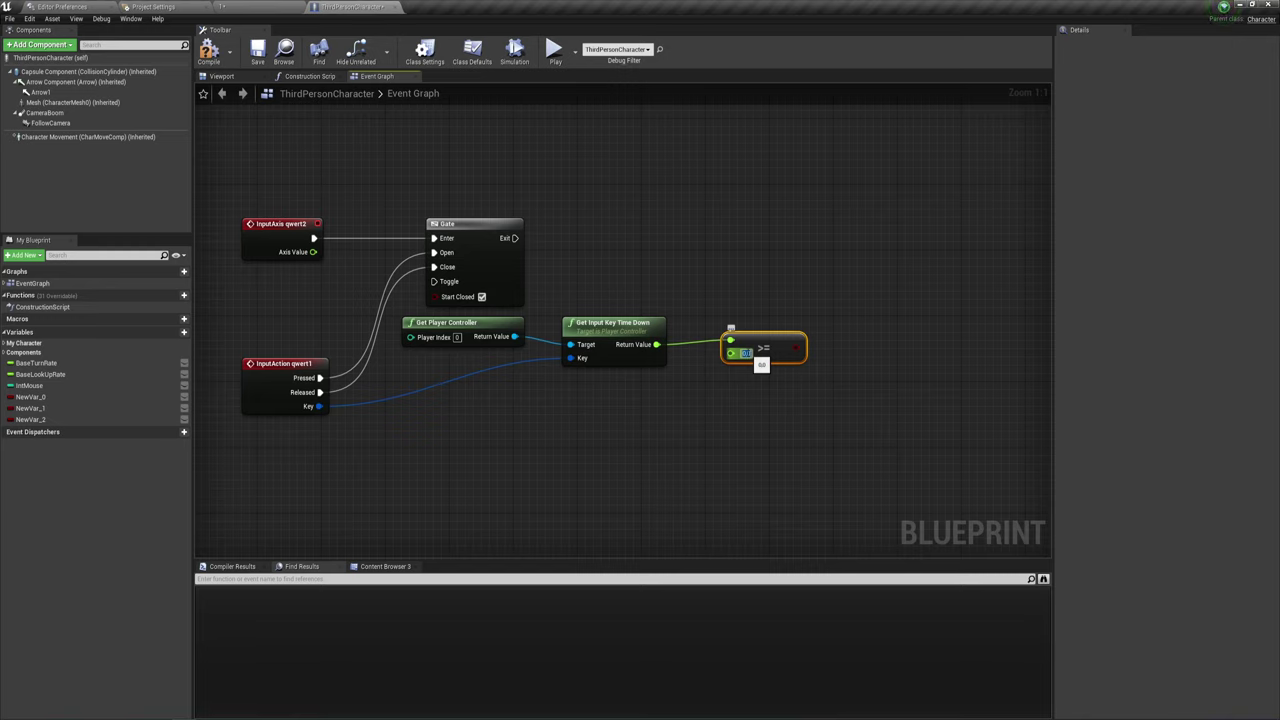
key(Return)
click(752, 390)
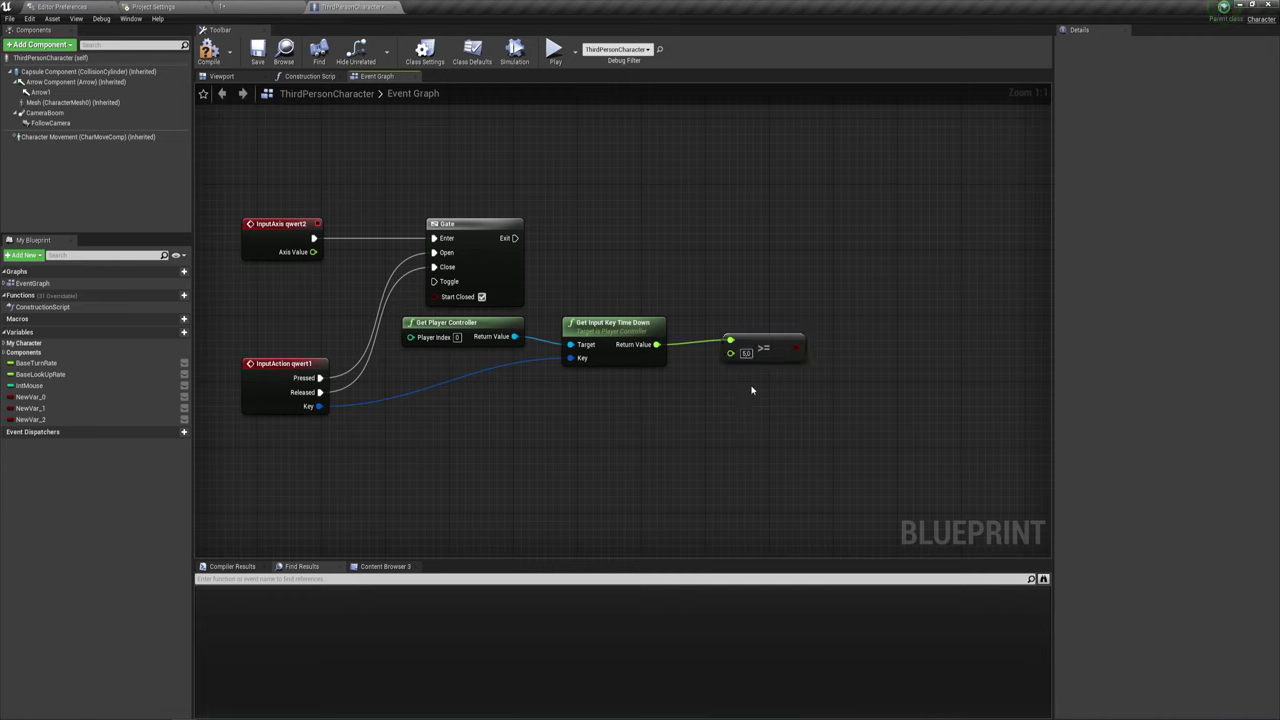
Add a Branch after the Gate's Exit, using the >= 5.0 result as its Condition
click(738, 215)
drag(730, 227, 513, 238)
drag(758, 222, 862, 243)
drag(796, 348, 841, 239)
right_drag(900, 354, 723, 357)
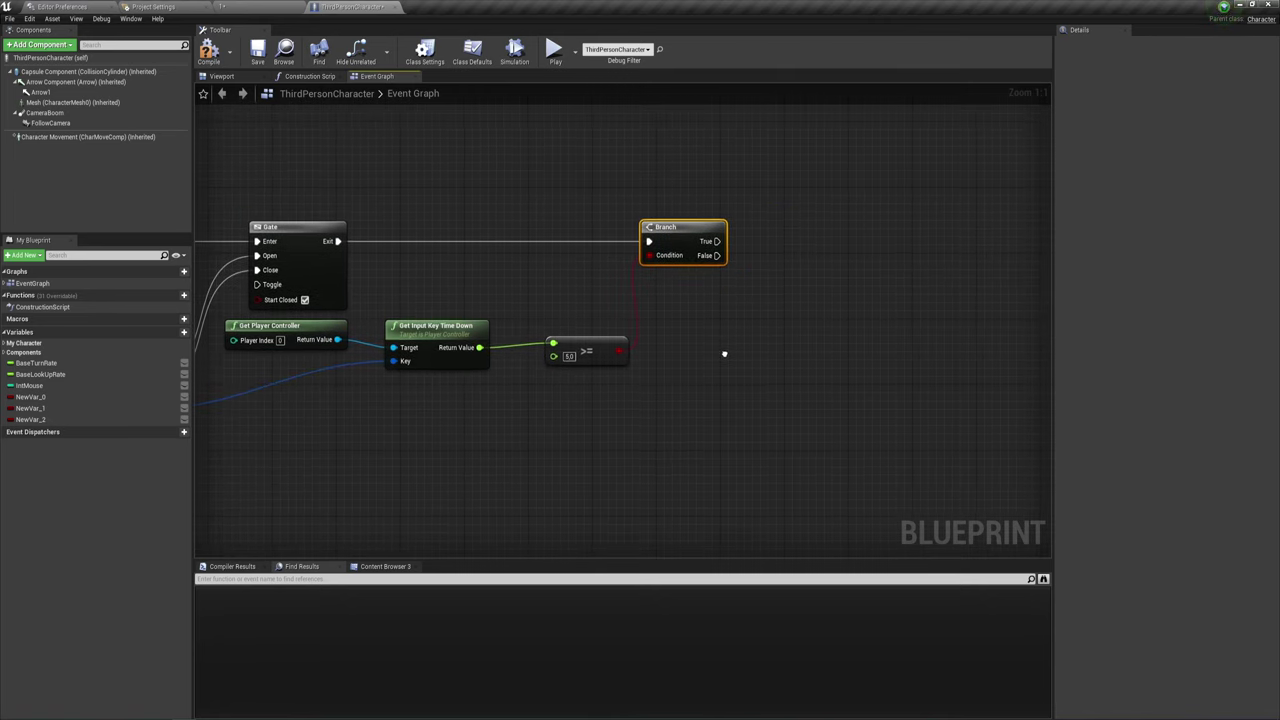
drag(595, 347, 552, 304)
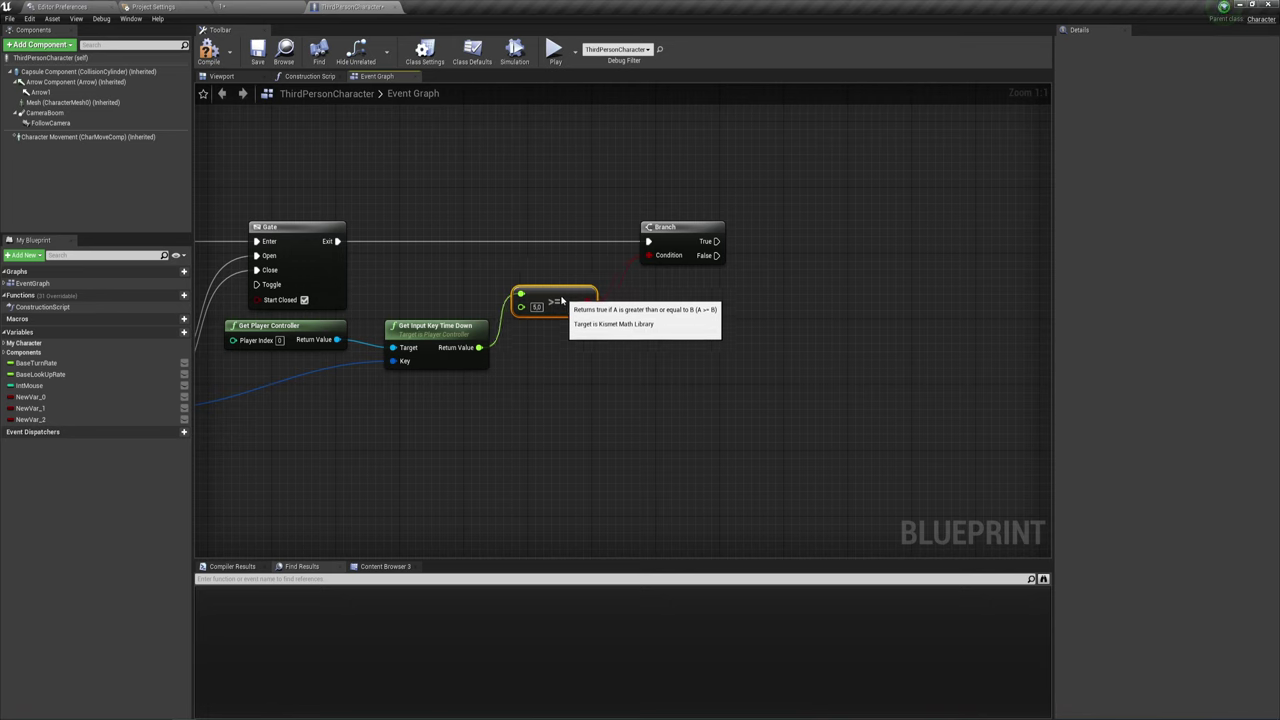
mouse_move(751, 358)
right_down()
mouse_move(718, 372)
mouse_move(701, 414)
right_up()
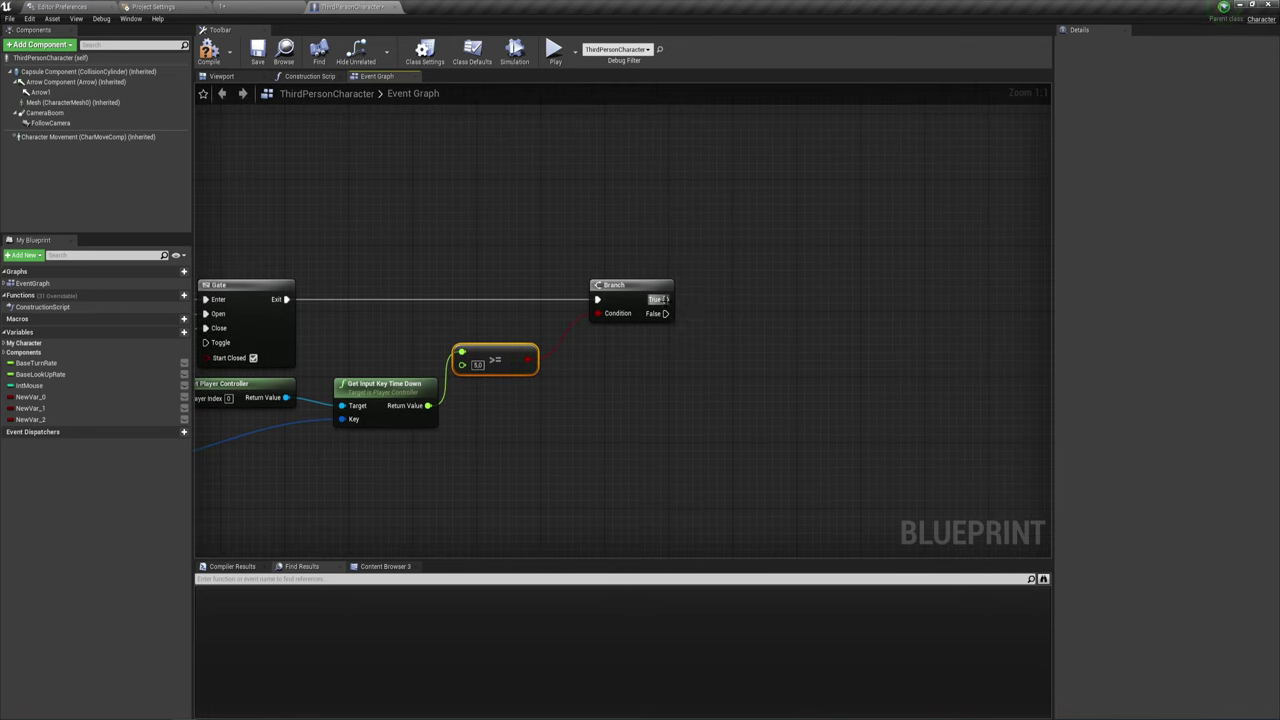
drag(665, 299, 772, 236)
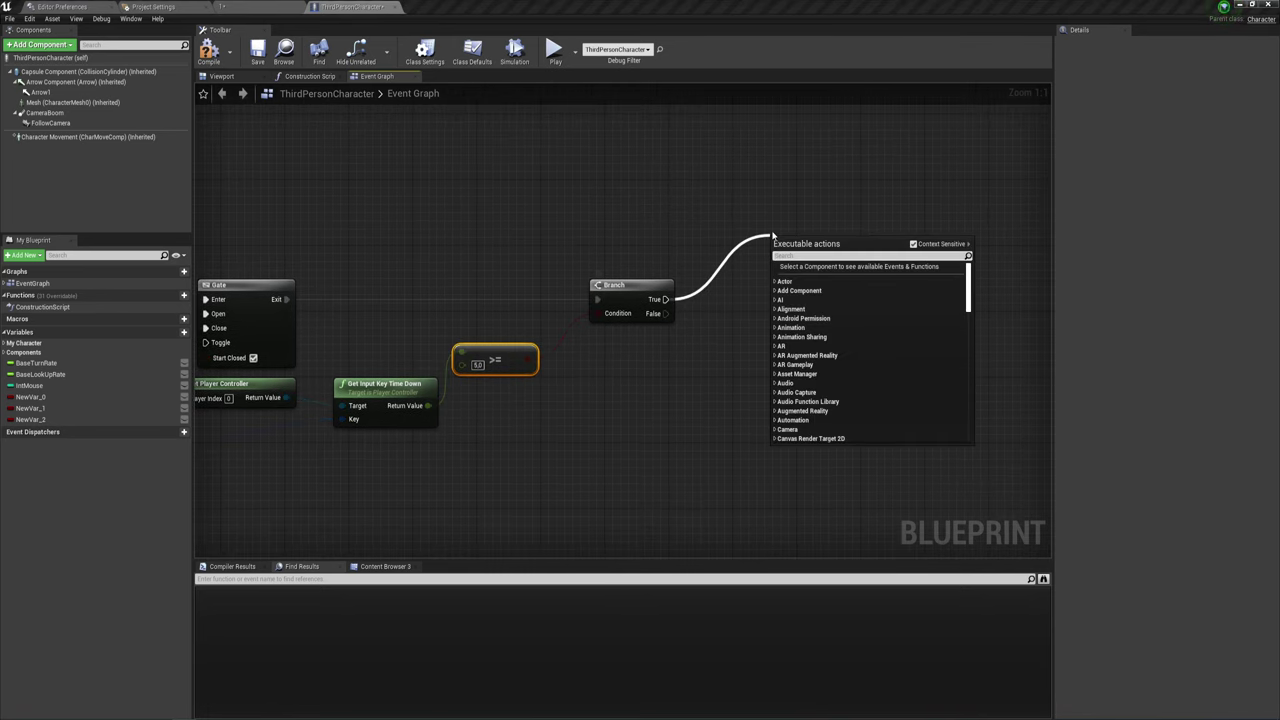
Add a Print String on Branch True, duplicate it below, and adjust the Duration
text(print)
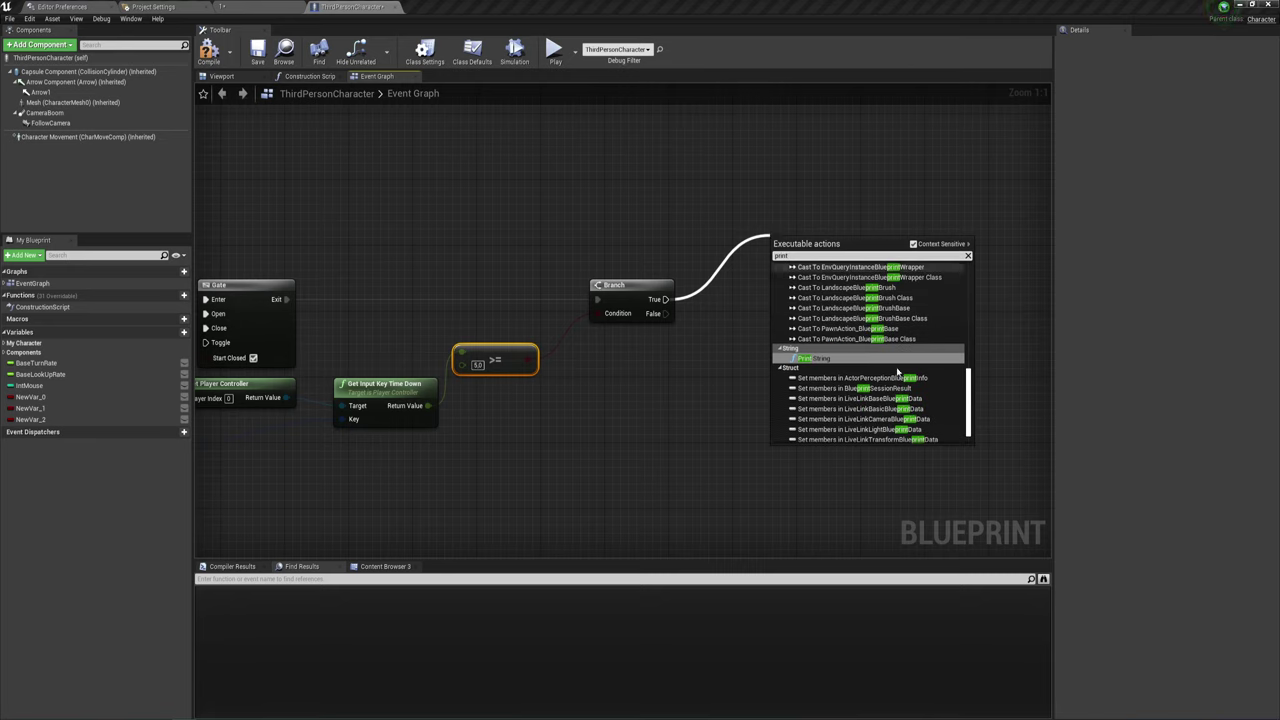
key(Return)
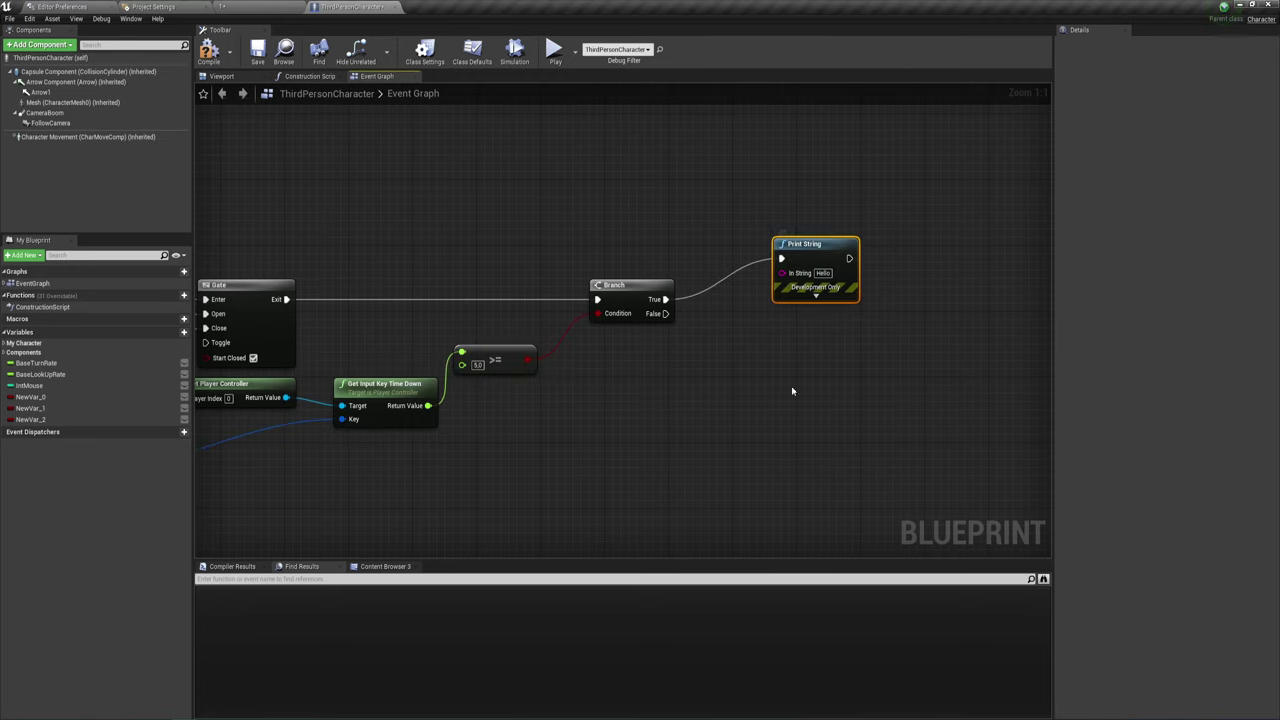
key(ctrl+v)
mouse_move(820, 392)
mouse_down()
mouse_move(820, 338)
mouse_move(811, 410)
mouse_up()
click(821, 337)
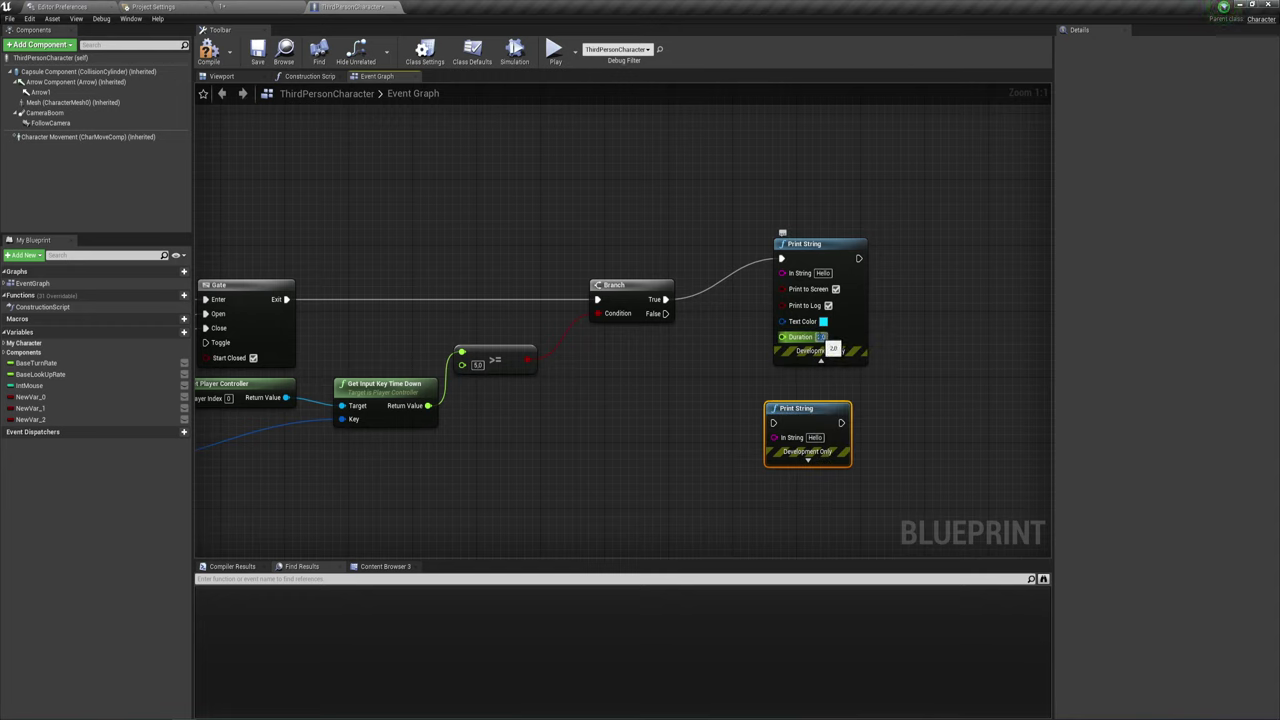
click(808, 459)
click(814, 500)
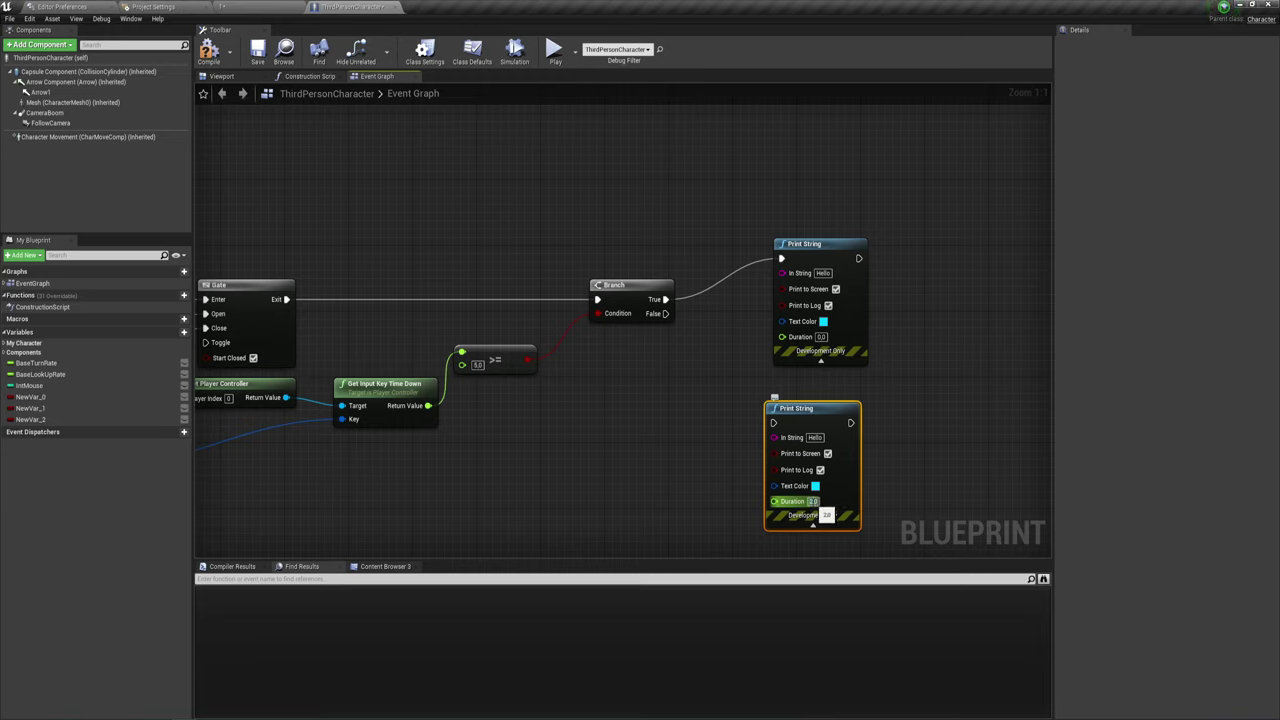
click(927, 454)
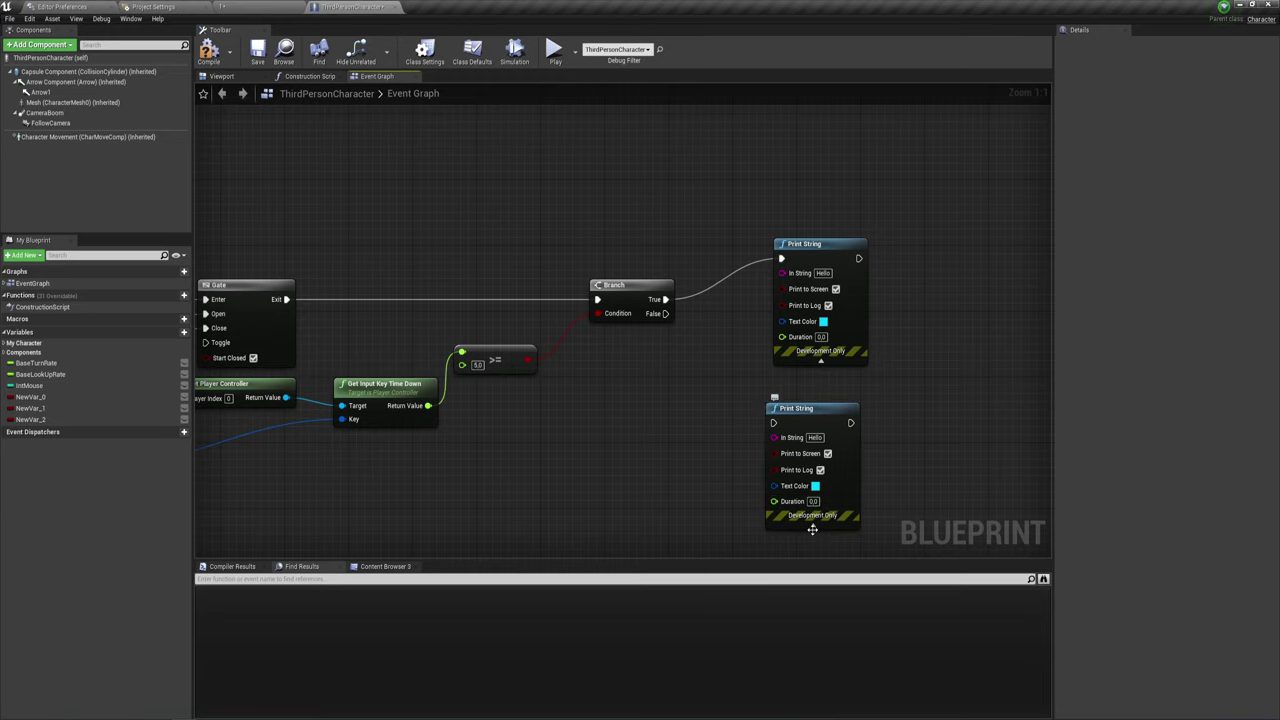
click(811, 523)
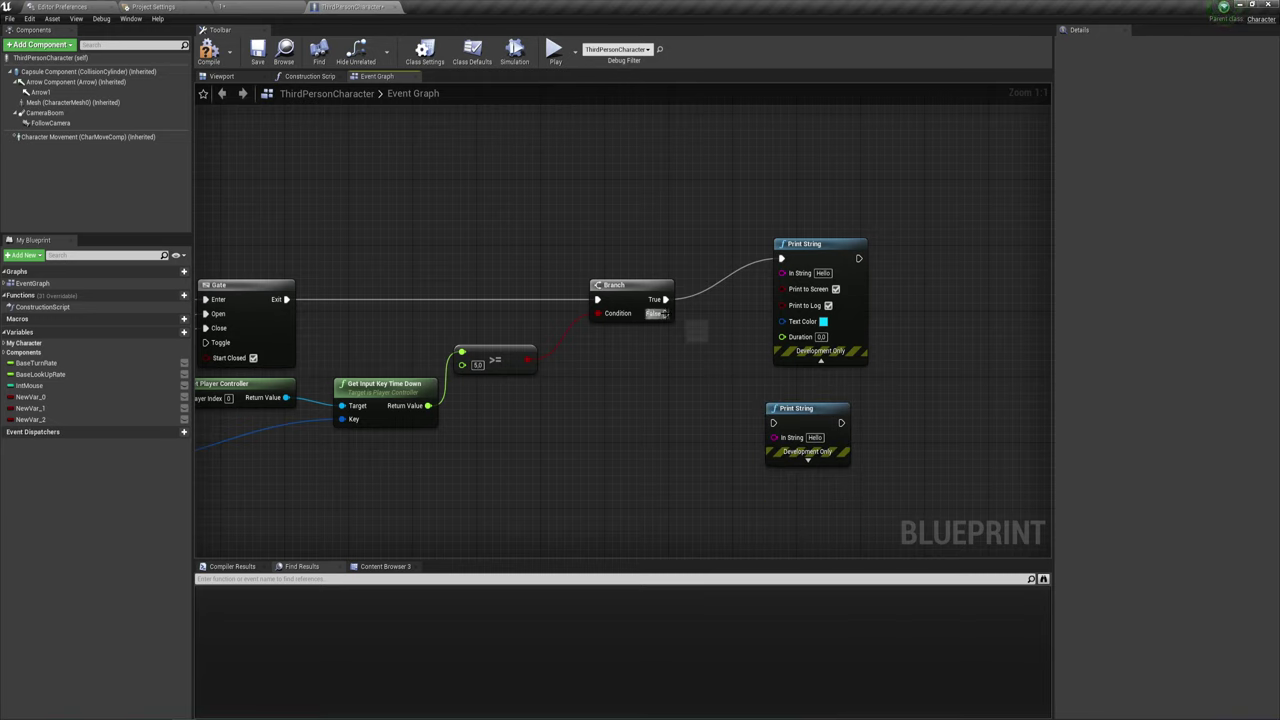
Connect Branch False to the copied Print String and set its text colour to red
drag(665, 313, 773, 422)
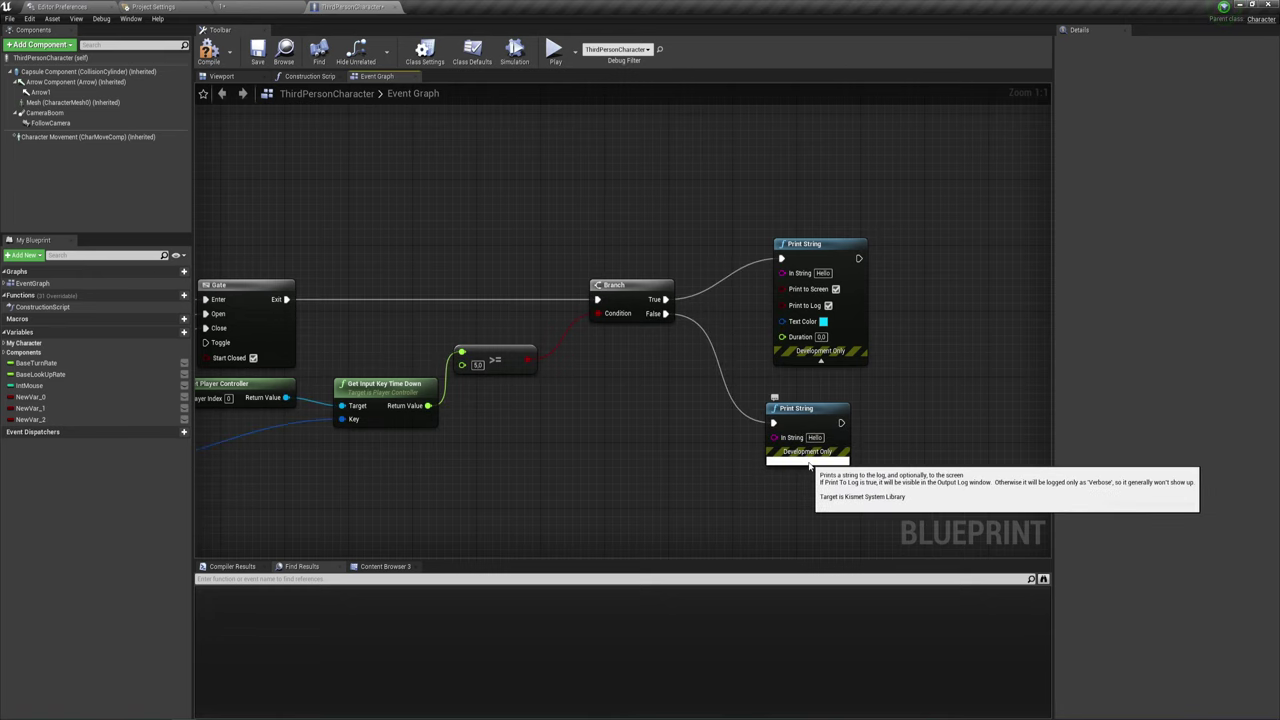
click(809, 461)
click(813, 486)
drag(990, 600, 955, 600)
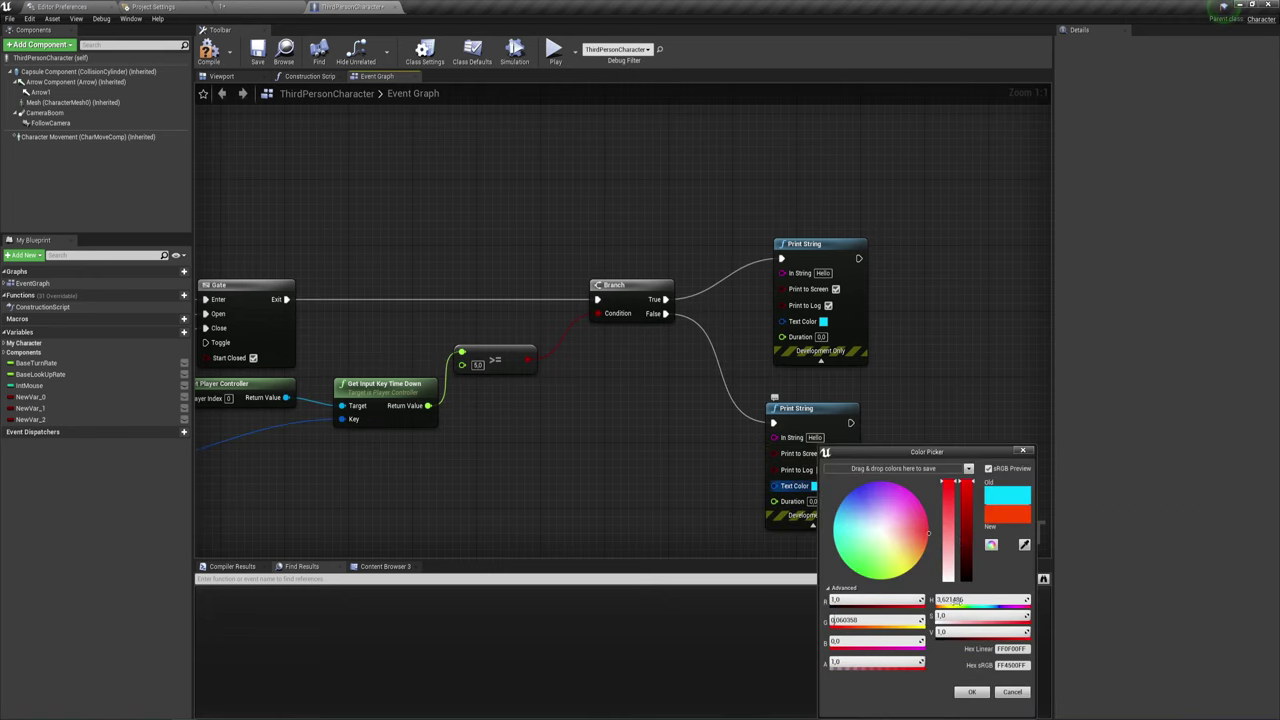
click(977, 690)
drag(822, 410, 828, 385)
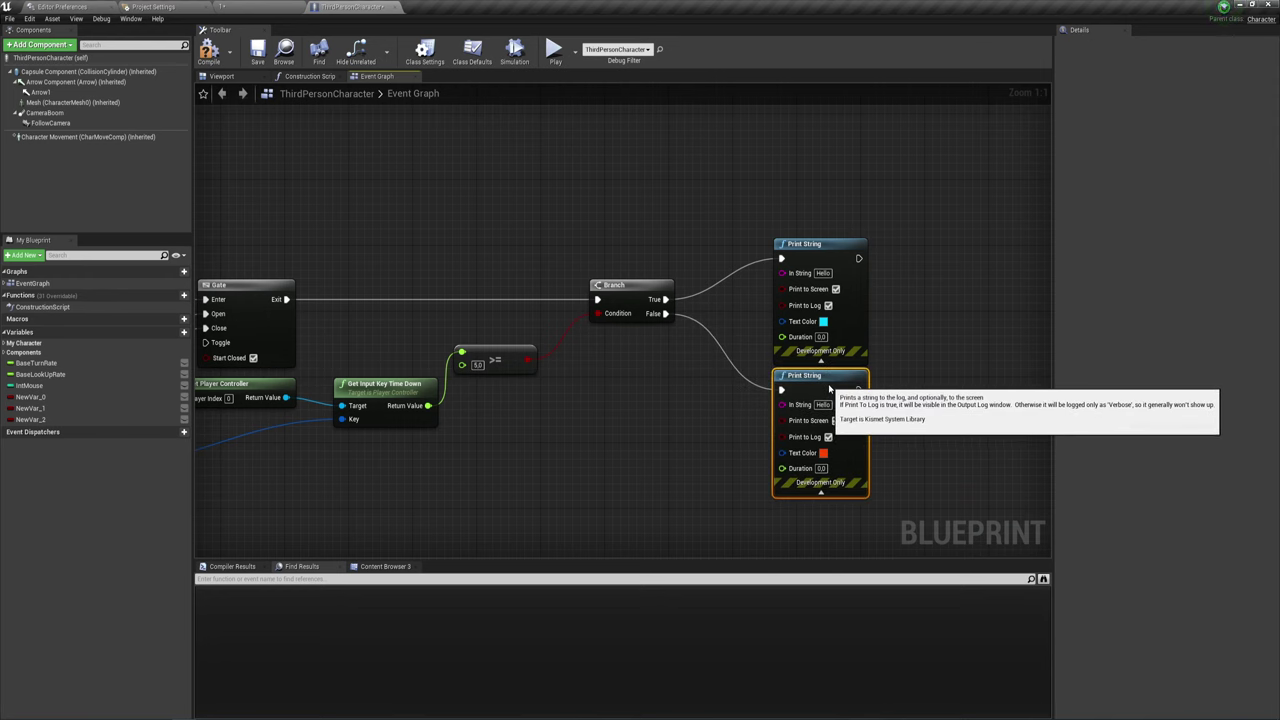
mouse_move(701, 432)
right_down()
mouse_move(733, 386)
mouse_move(779, 400)
right_up()
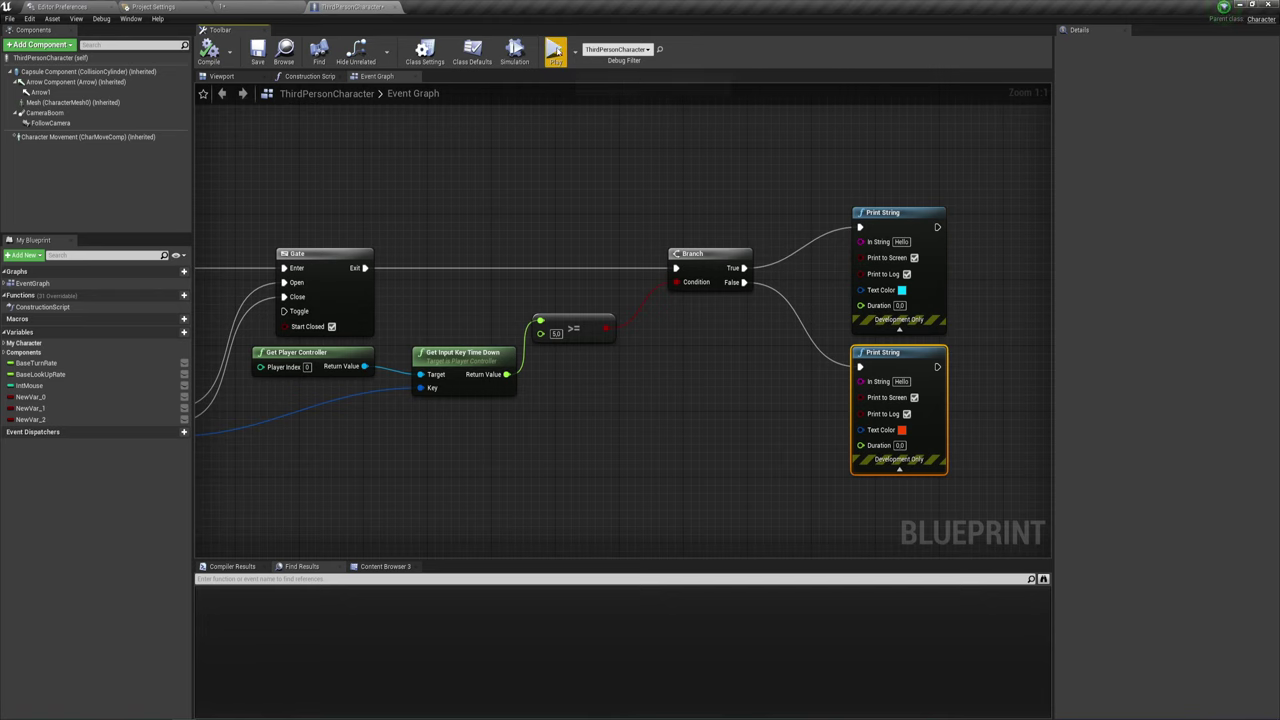
click(554, 55)
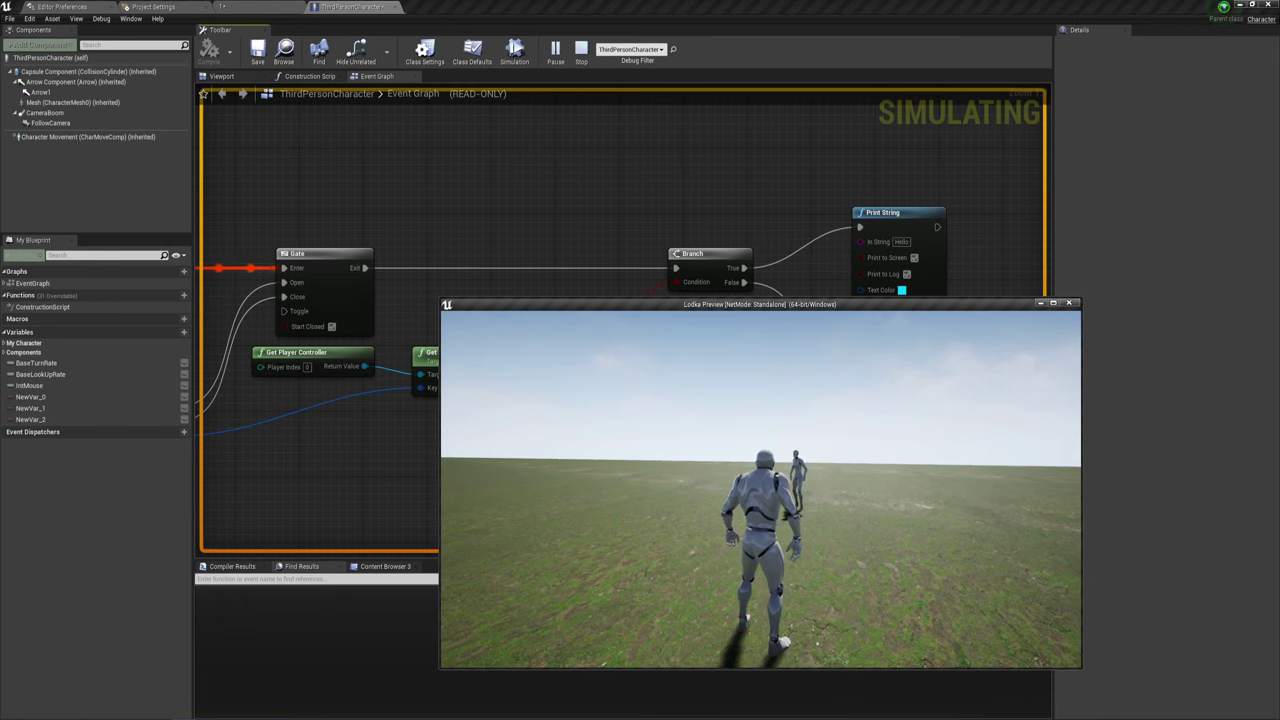
key(space)
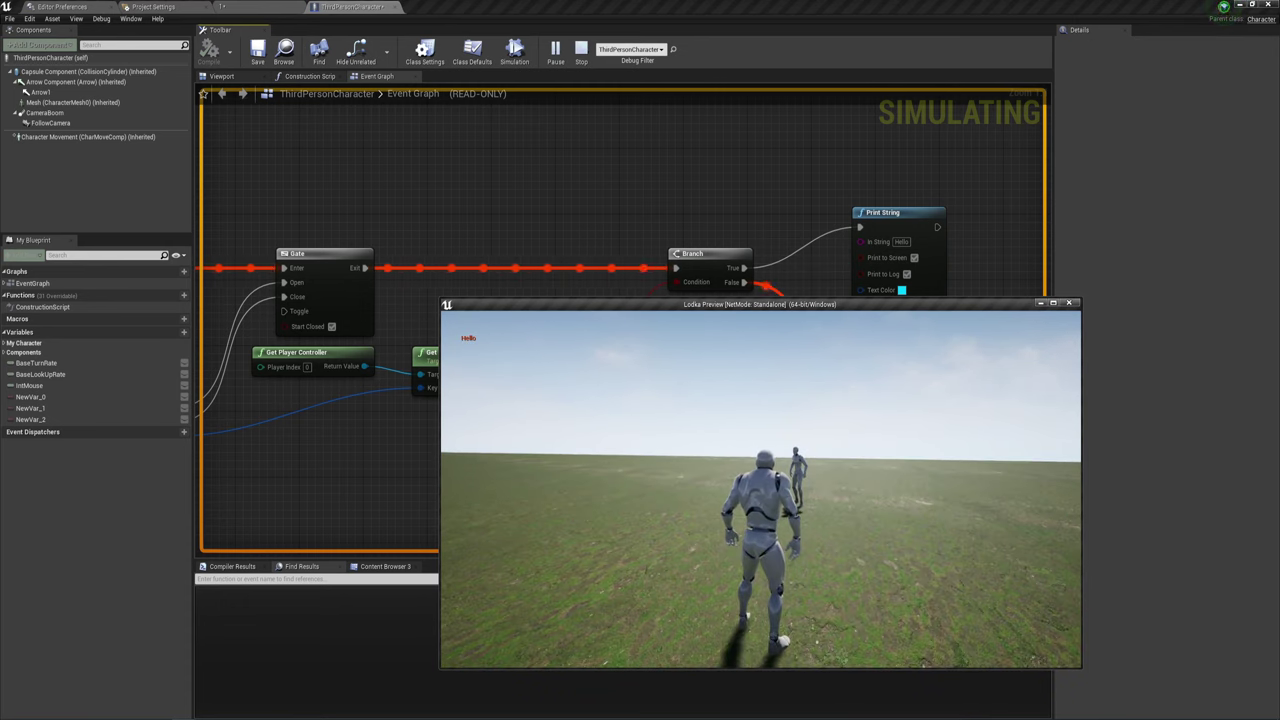
key(Escape)
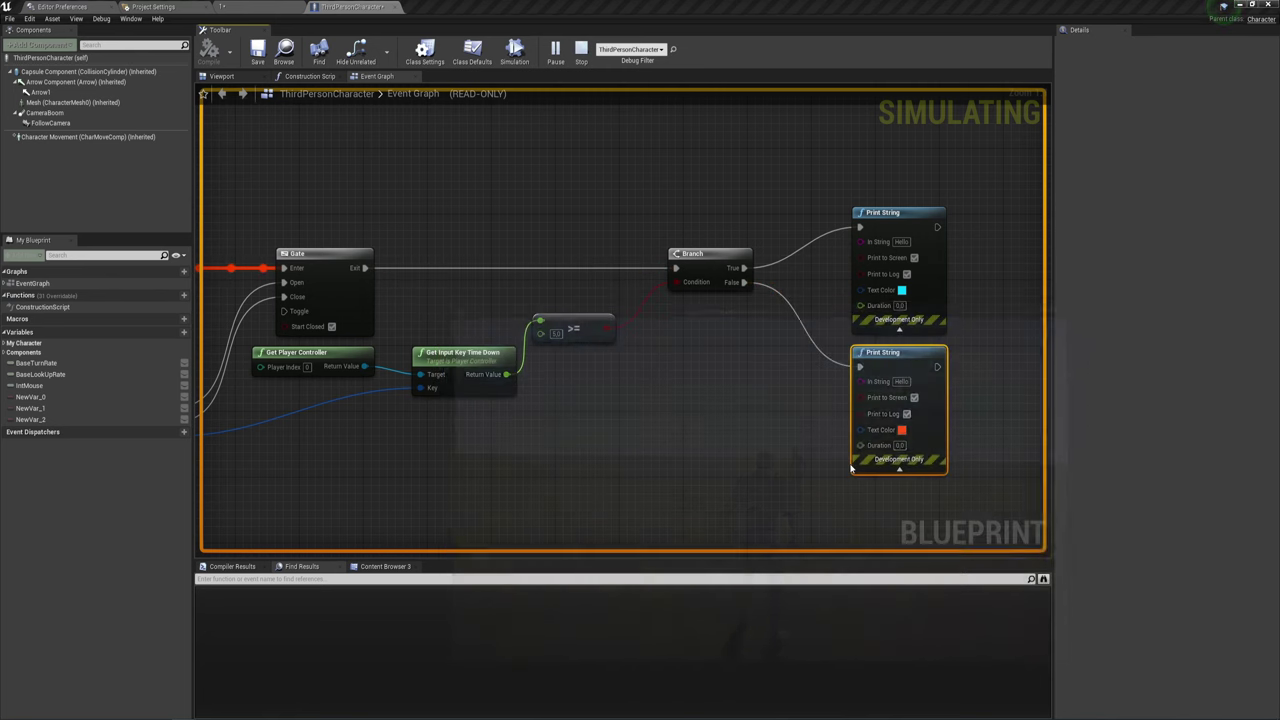
right_drag(398, 440, 598, 407)
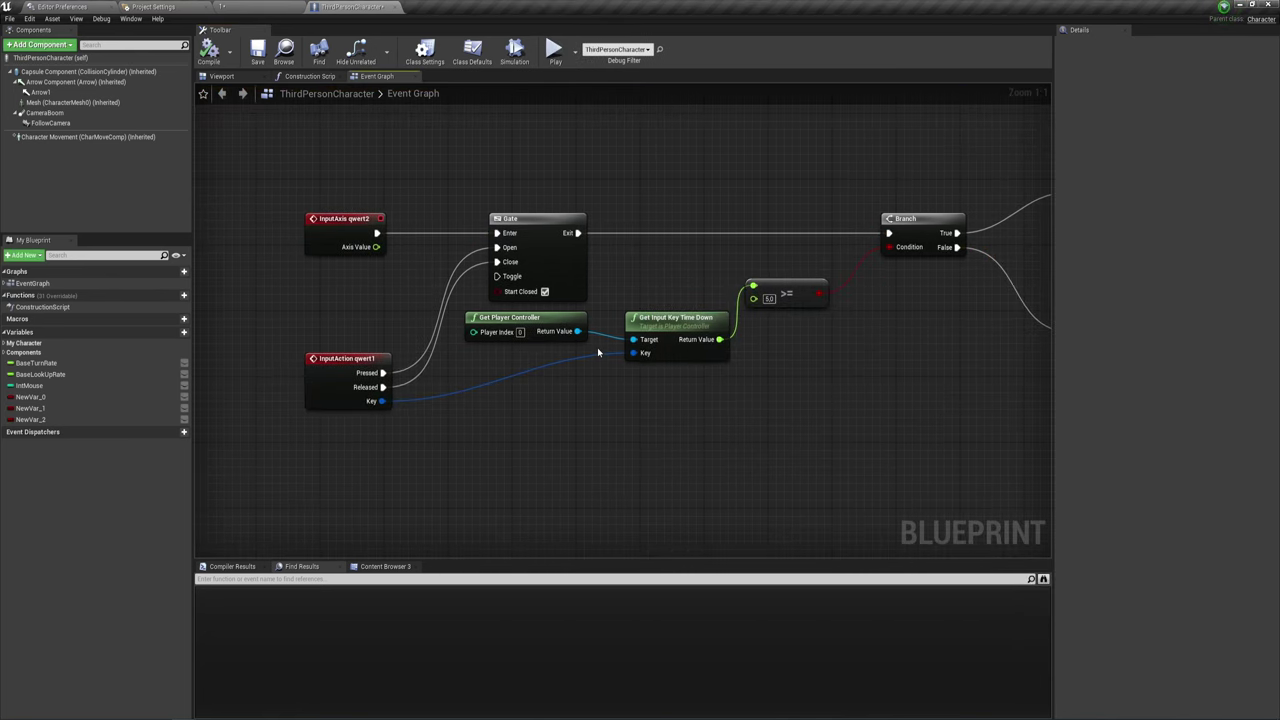
Rebind qwert1 to the Z key, Save All content, and return to the blueprint
click(224, 6)
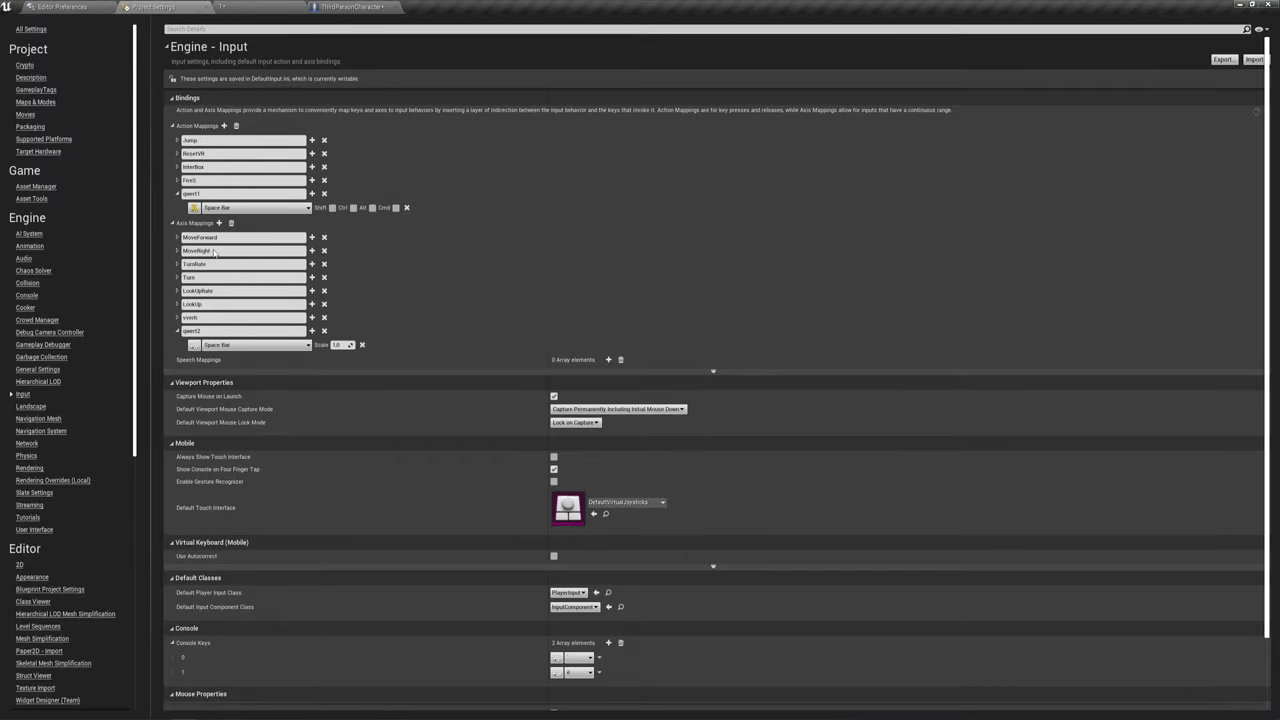
key(z)
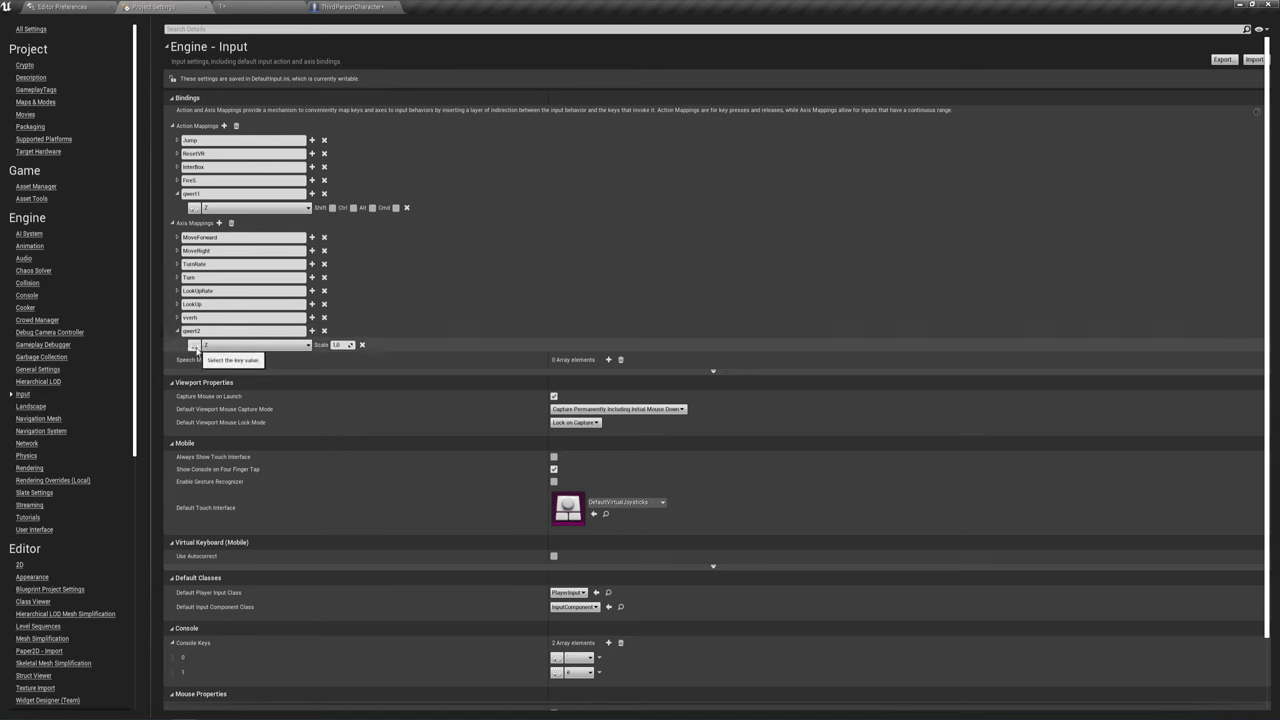
click(276, 6)
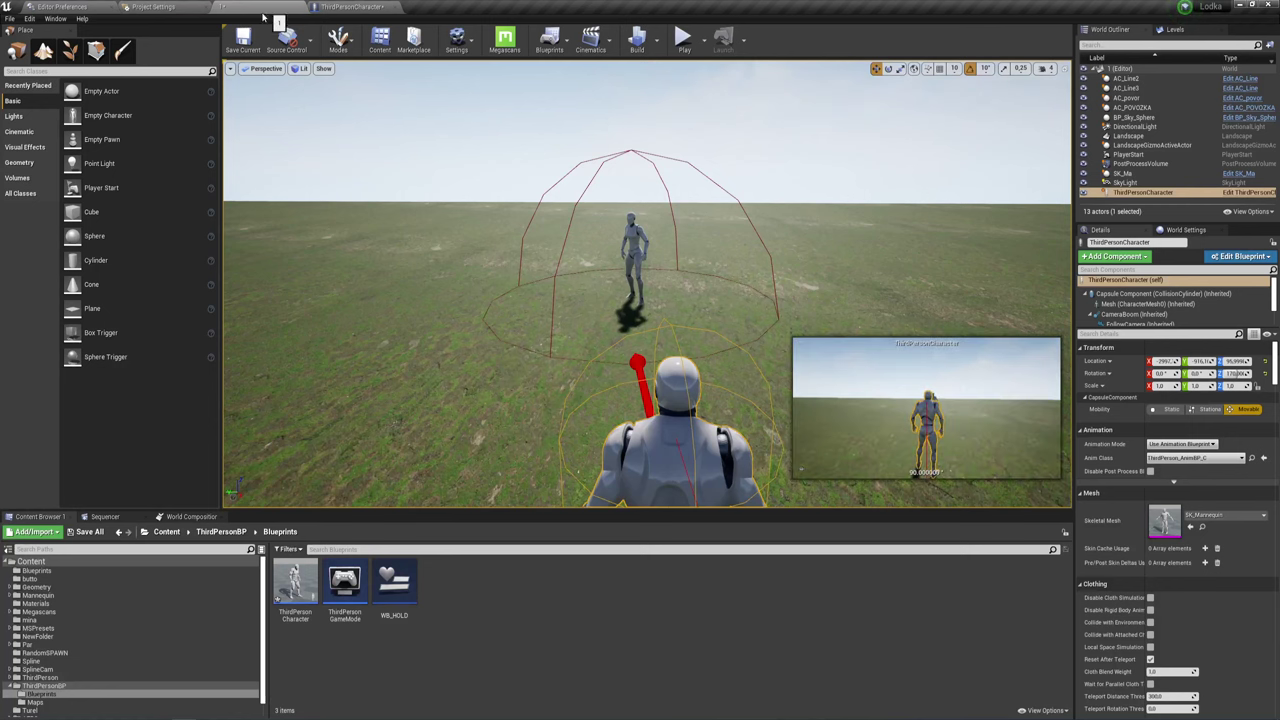
click(89, 532)
click(730, 459)
click(355, 7)
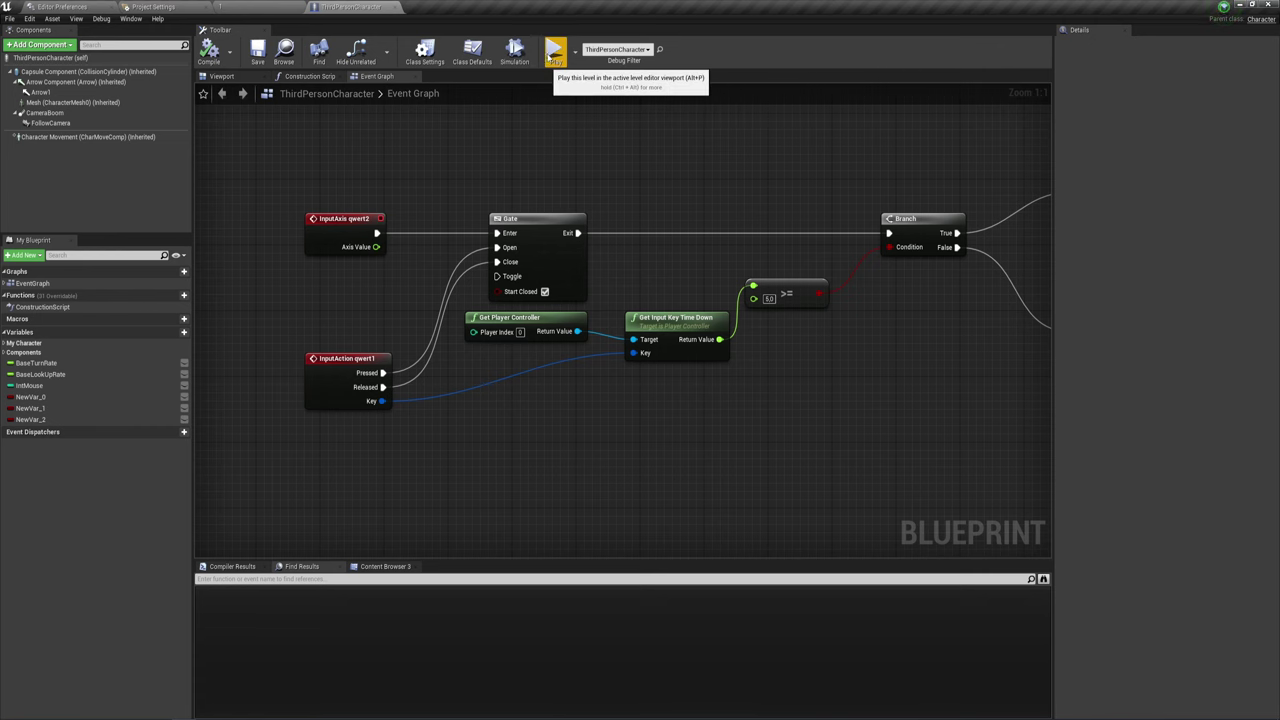
click(555, 50)
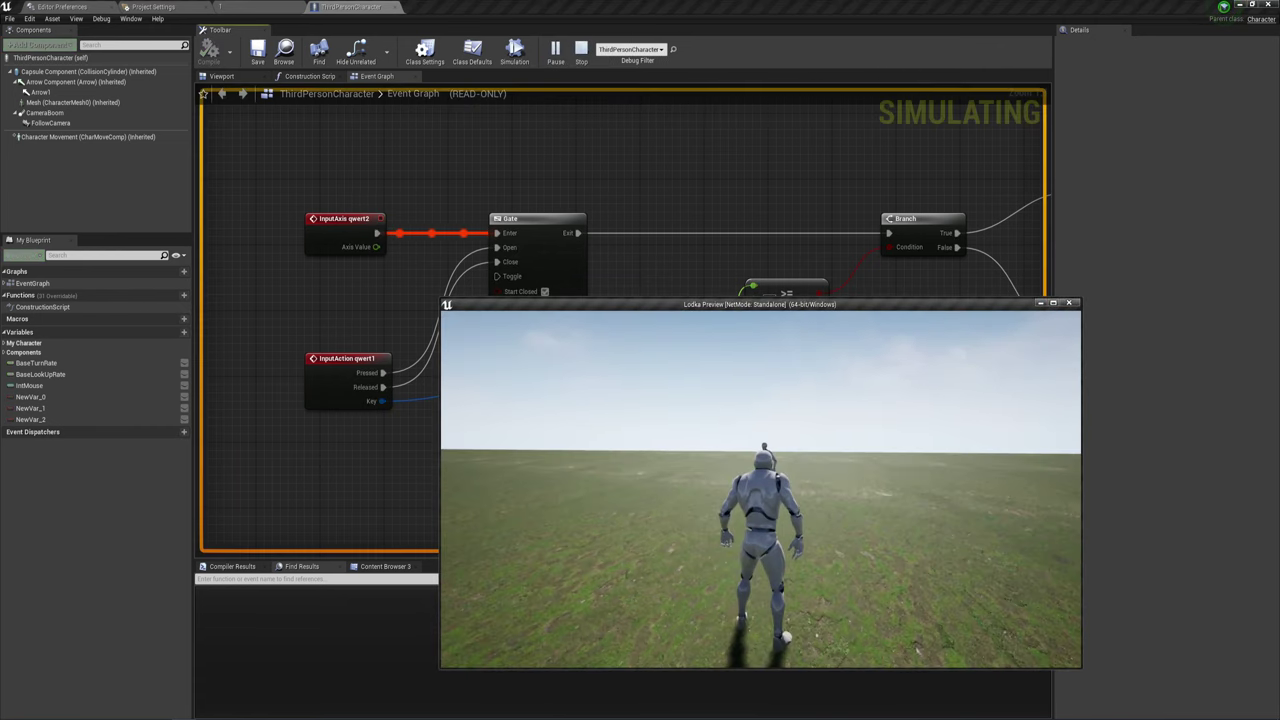
key(e)
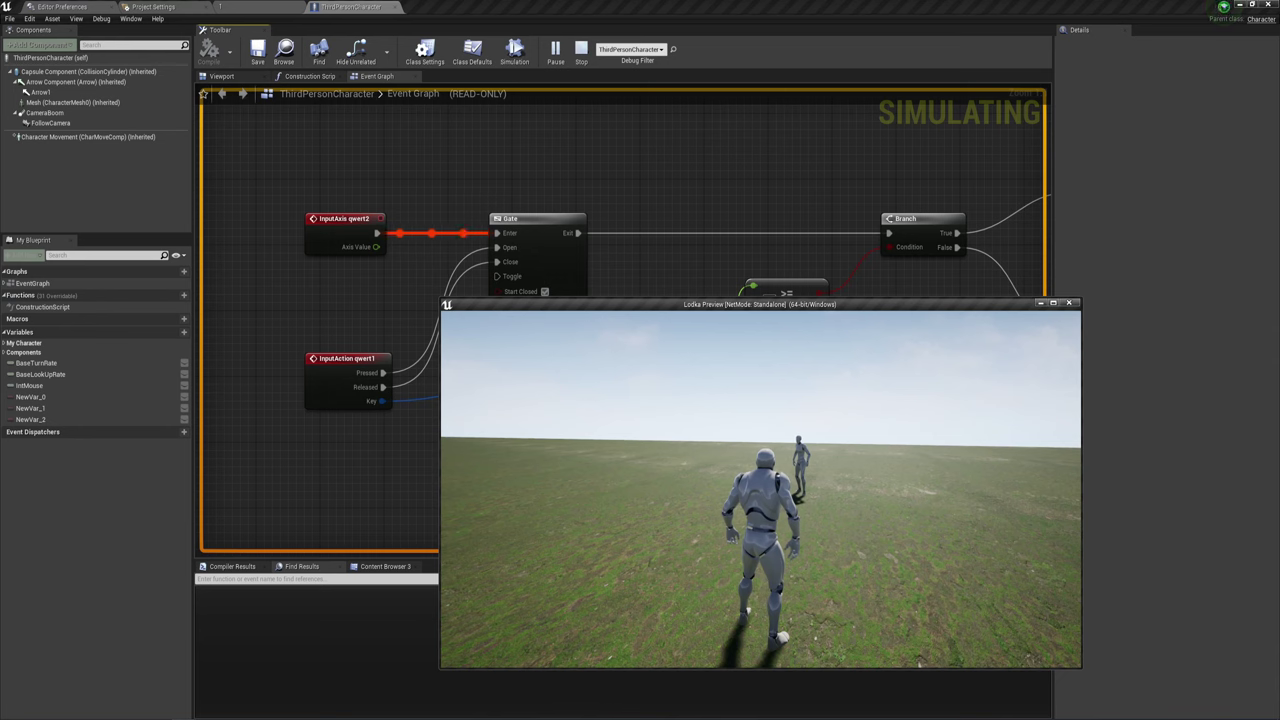
key(Escape)
right_drag(902, 378, 600, 366)
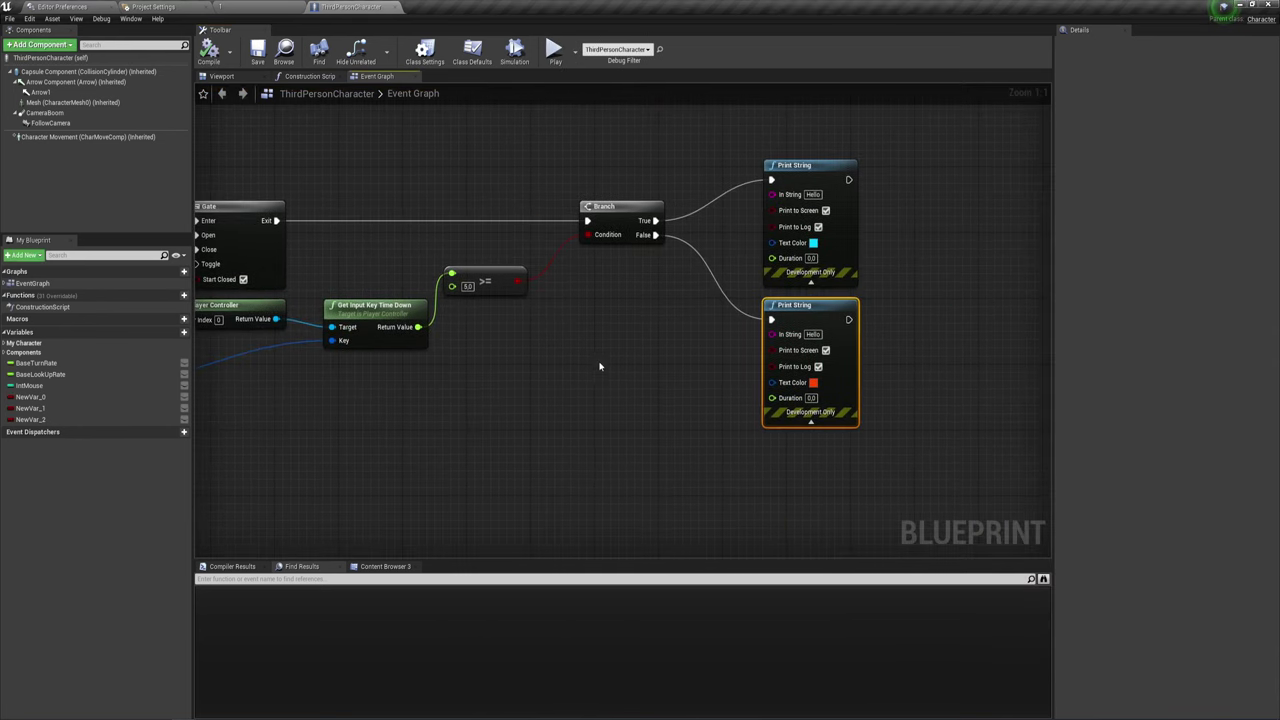
Collapse the lower Print String's advanced pins and nudge the upper Print String right
click(810, 418)
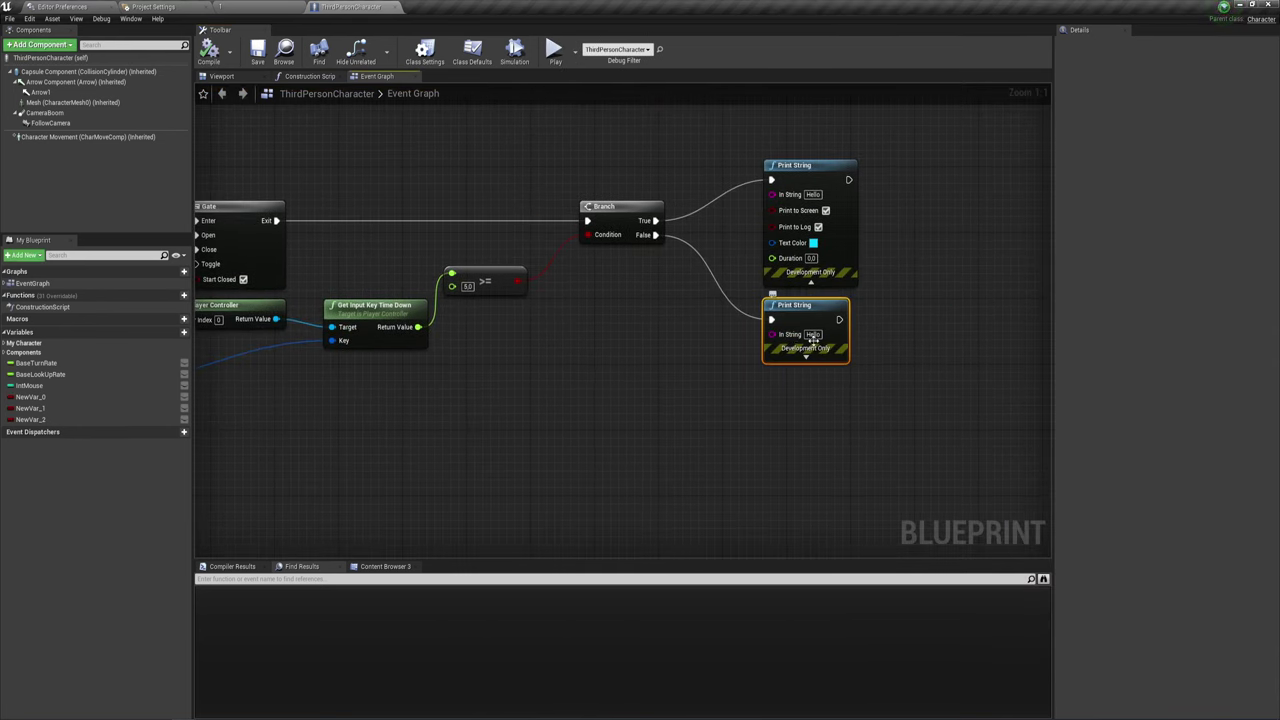
right_drag(646, 420, 725, 432)
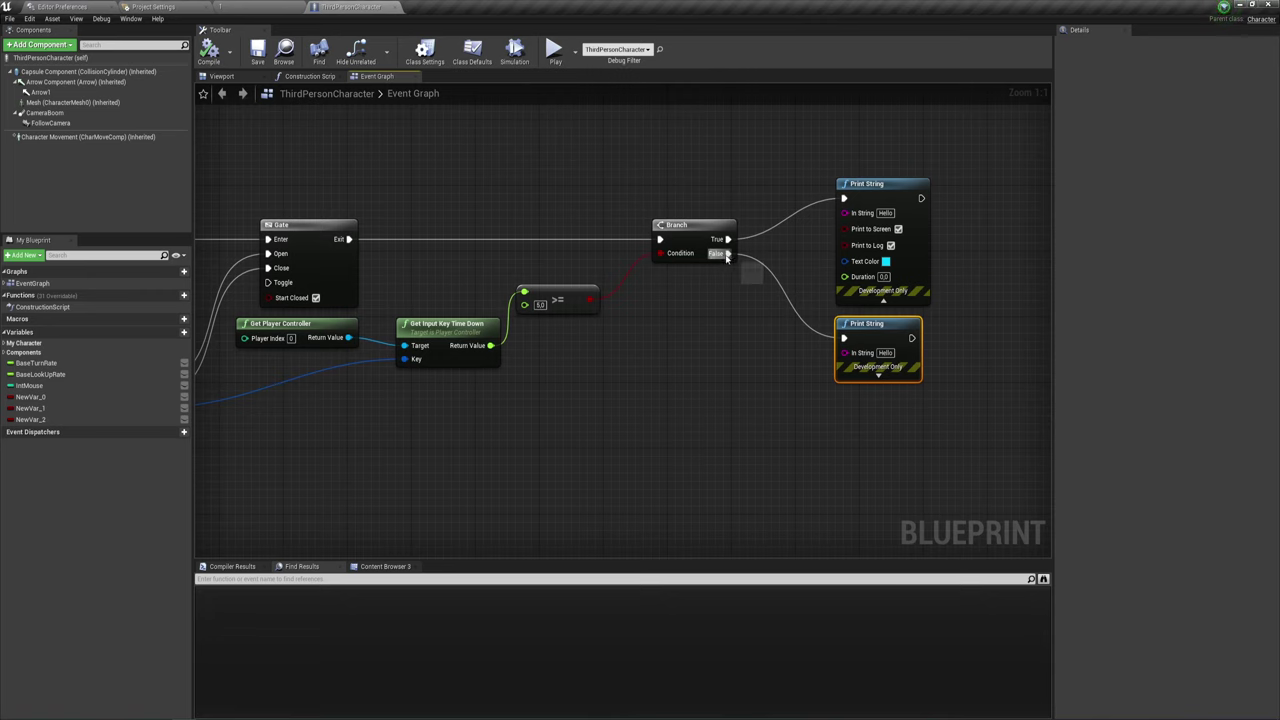
right_drag(782, 328, 846, 326)
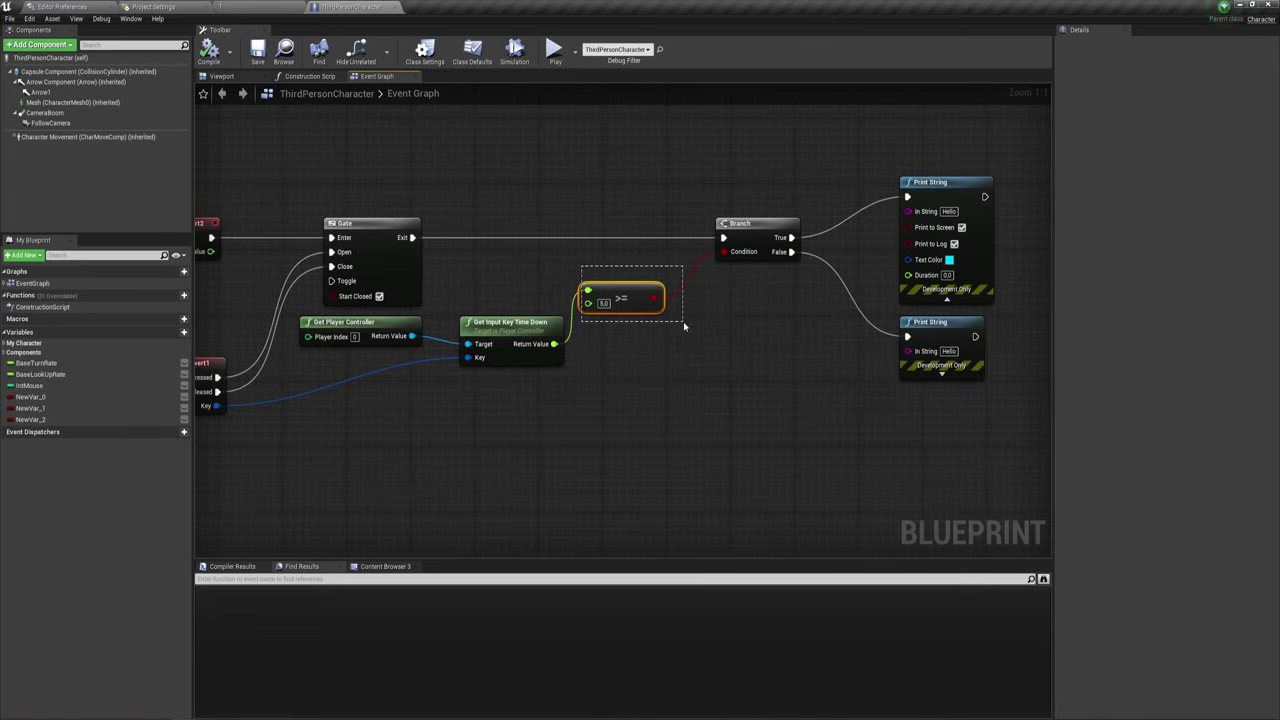
right_drag(646, 343, 677, 334)
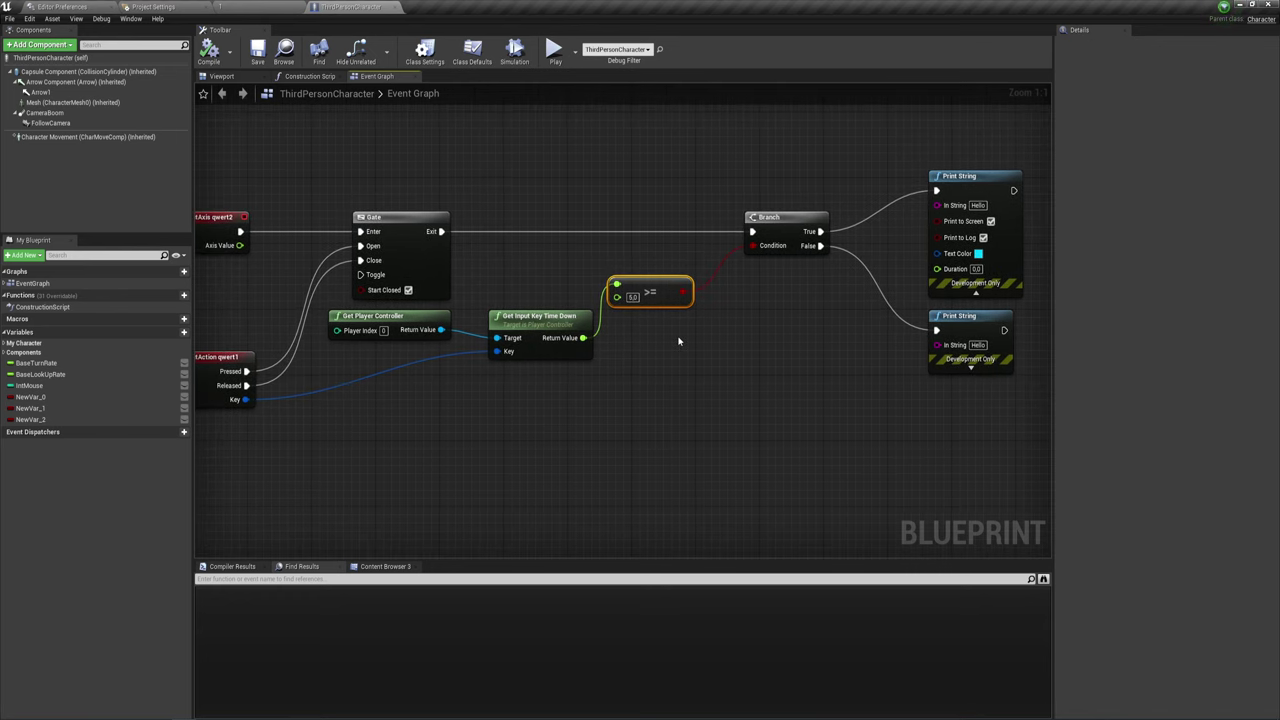
mouse_move(754, 357)
right_down()
mouse_move(783, 337)
mouse_move(620, 382)
right_up()
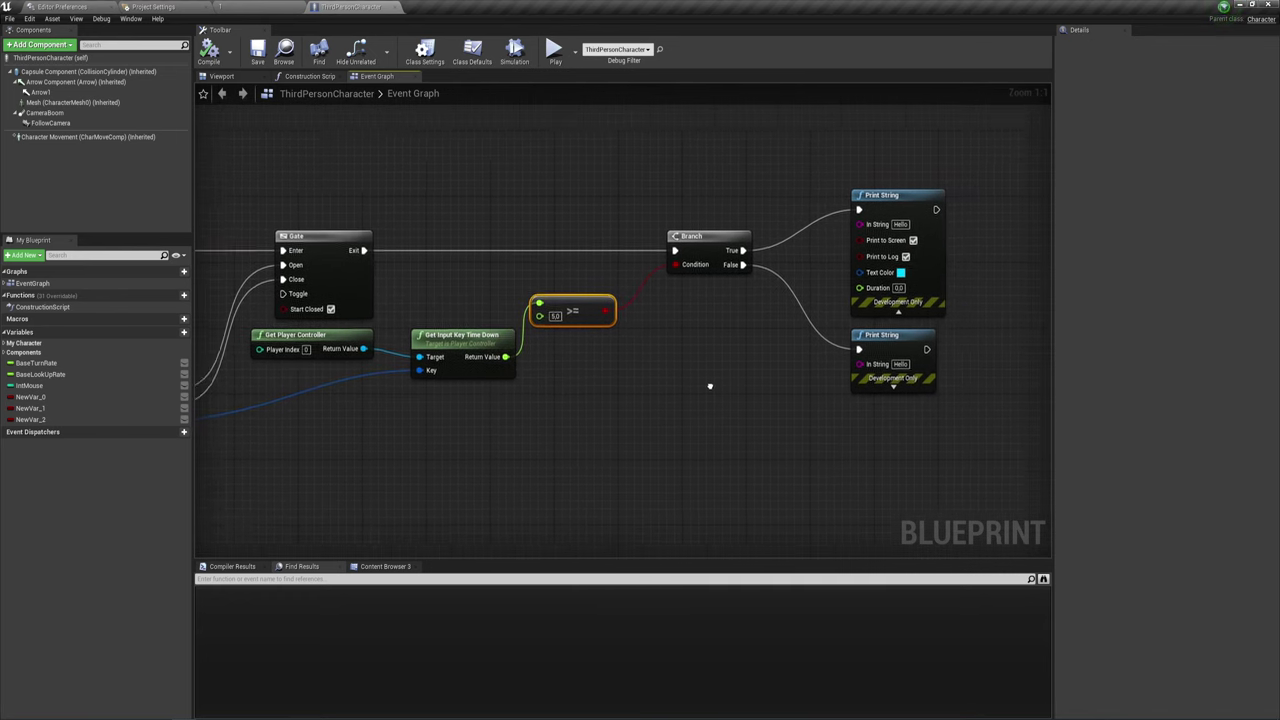
click(920, 204)
drag(920, 204, 928, 204)
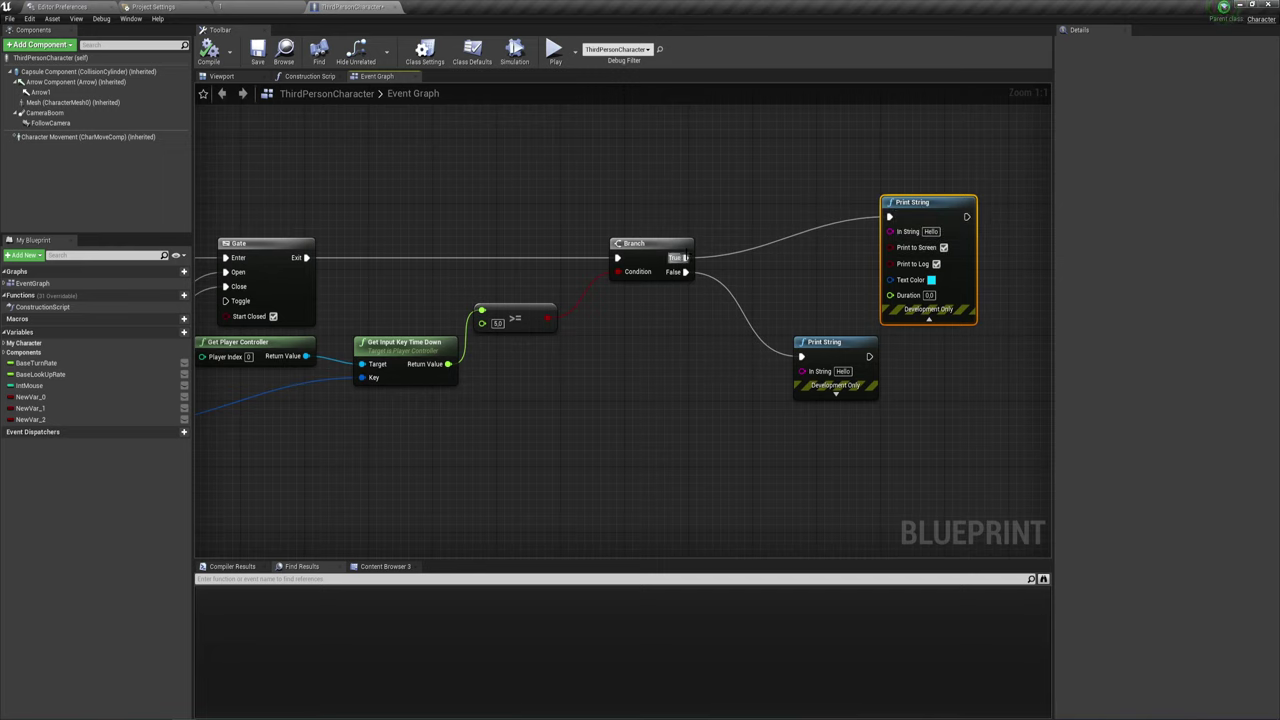
Add a Do Once node off Branch True, level with the Branch
drag(684, 258, 714, 236)
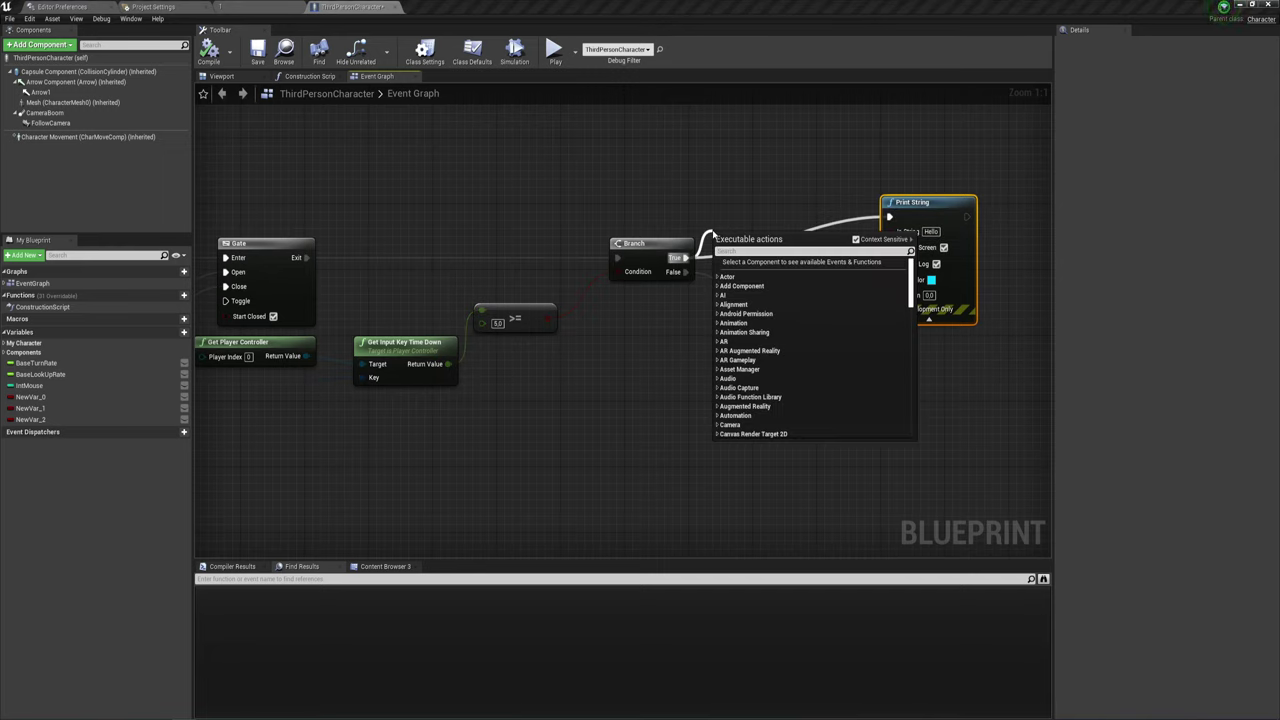
text(do)
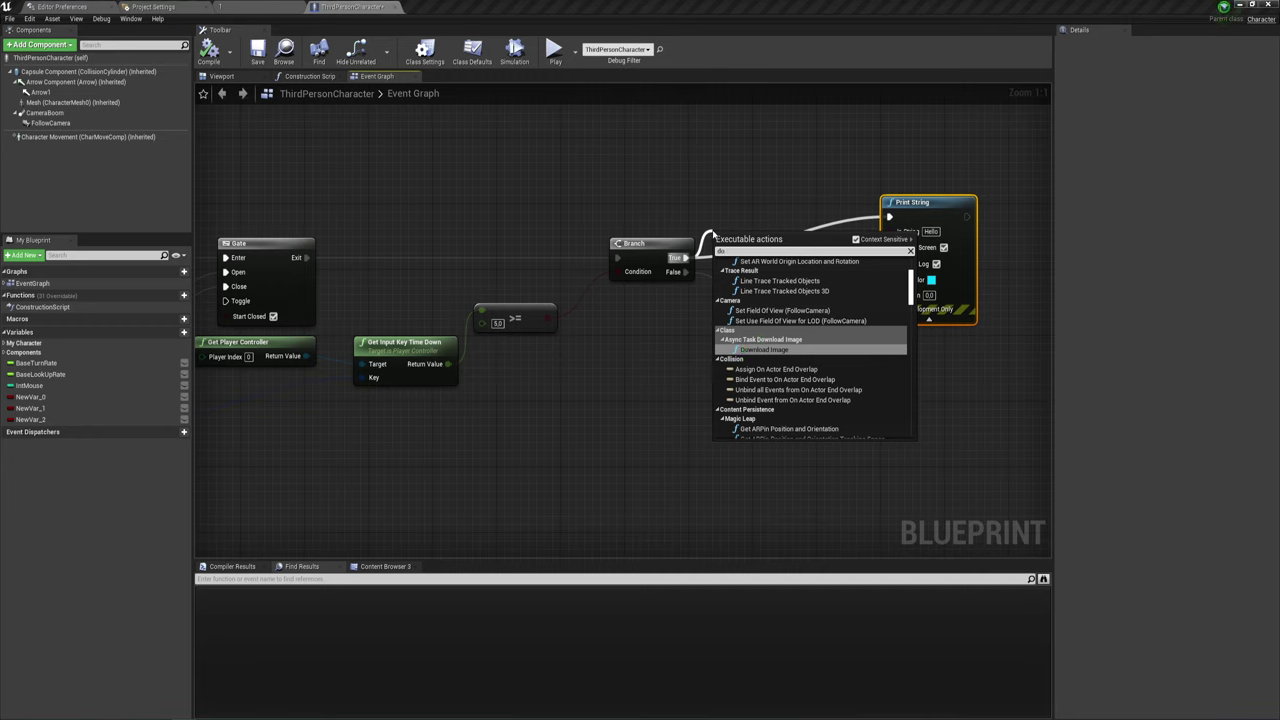
text( on)
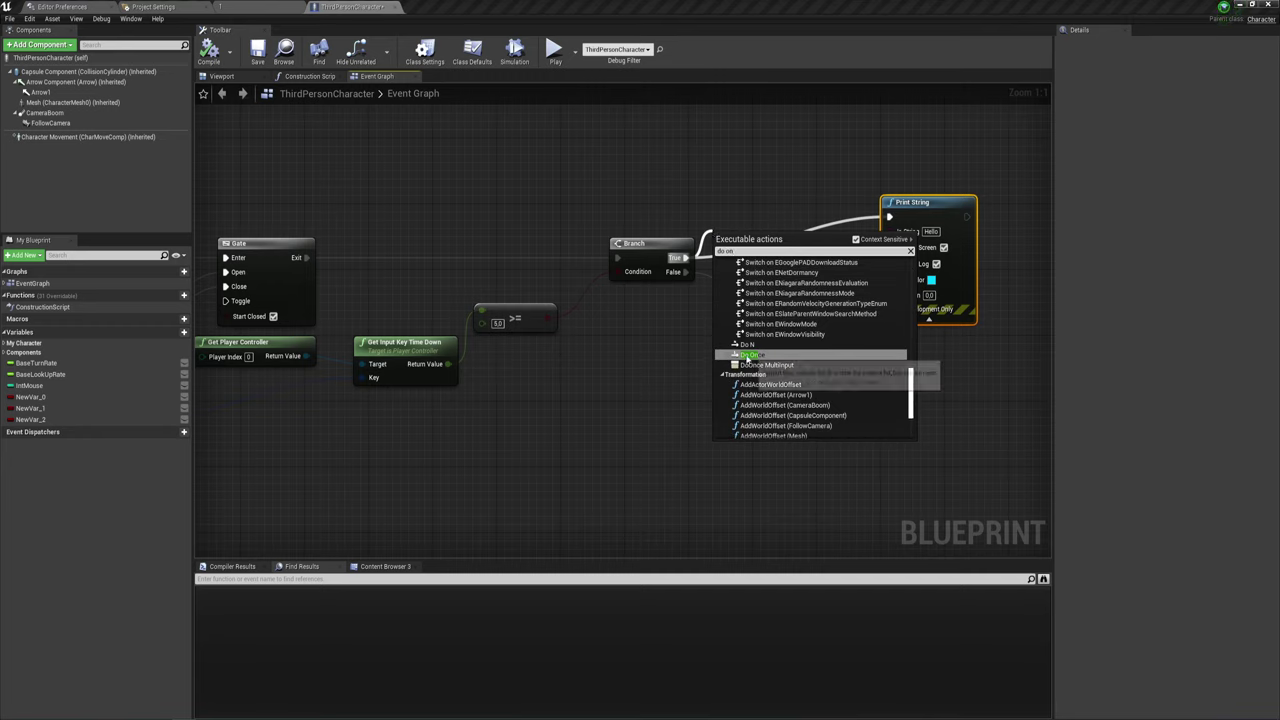
click(754, 356)
drag(764, 249, 771, 210)
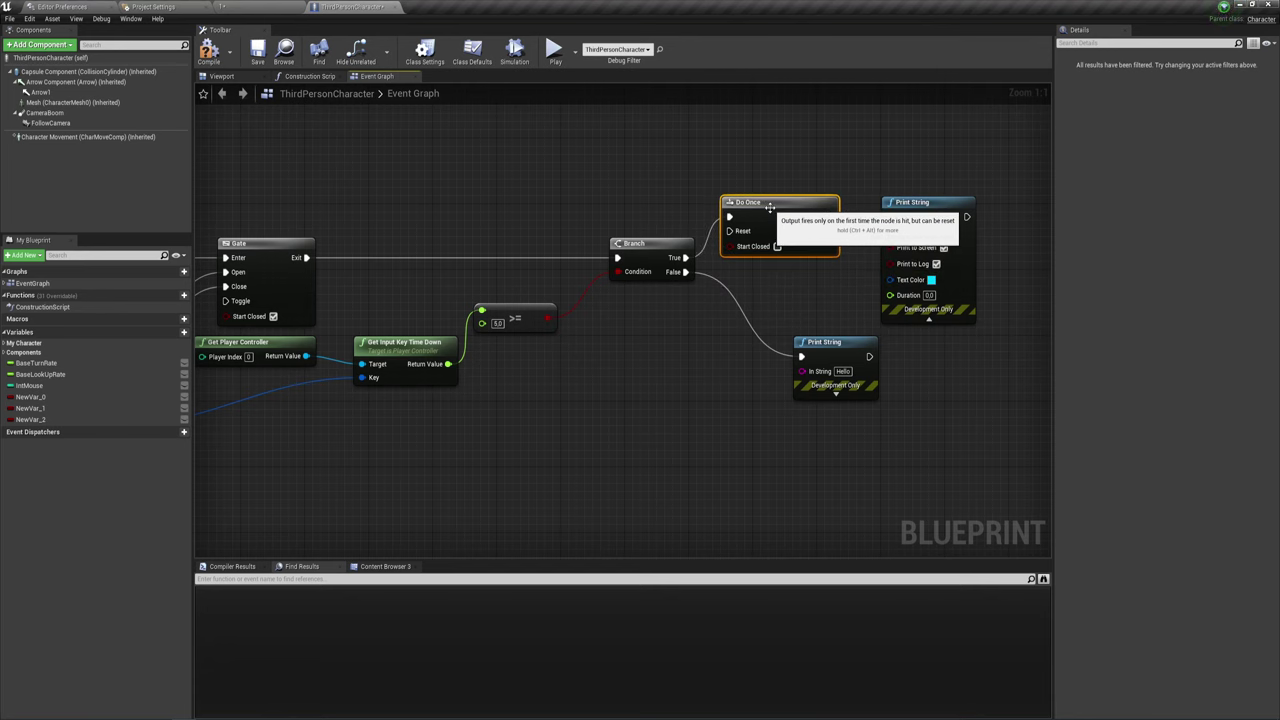
right_drag(770, 264, 773, 284)
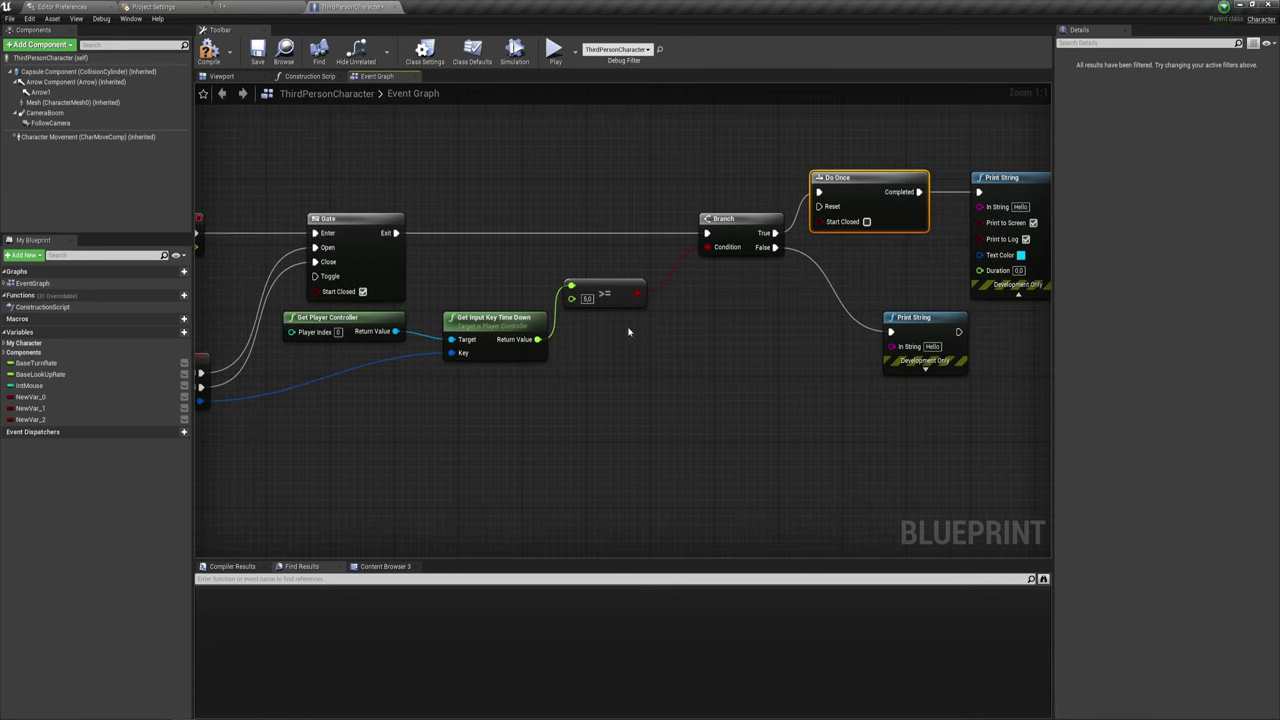
mouse_move(474, 405)
right_down()
mouse_move(688, 356)
mouse_move(647, 377)
right_up()
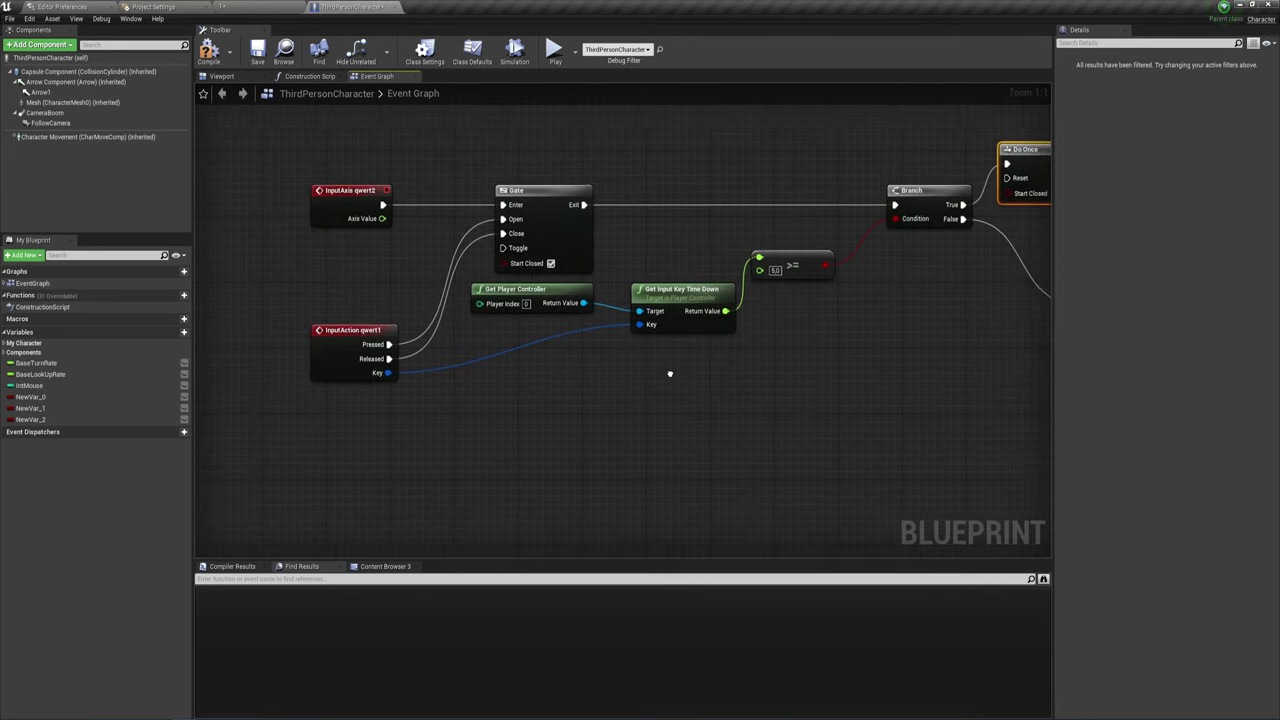
click(285, 305)
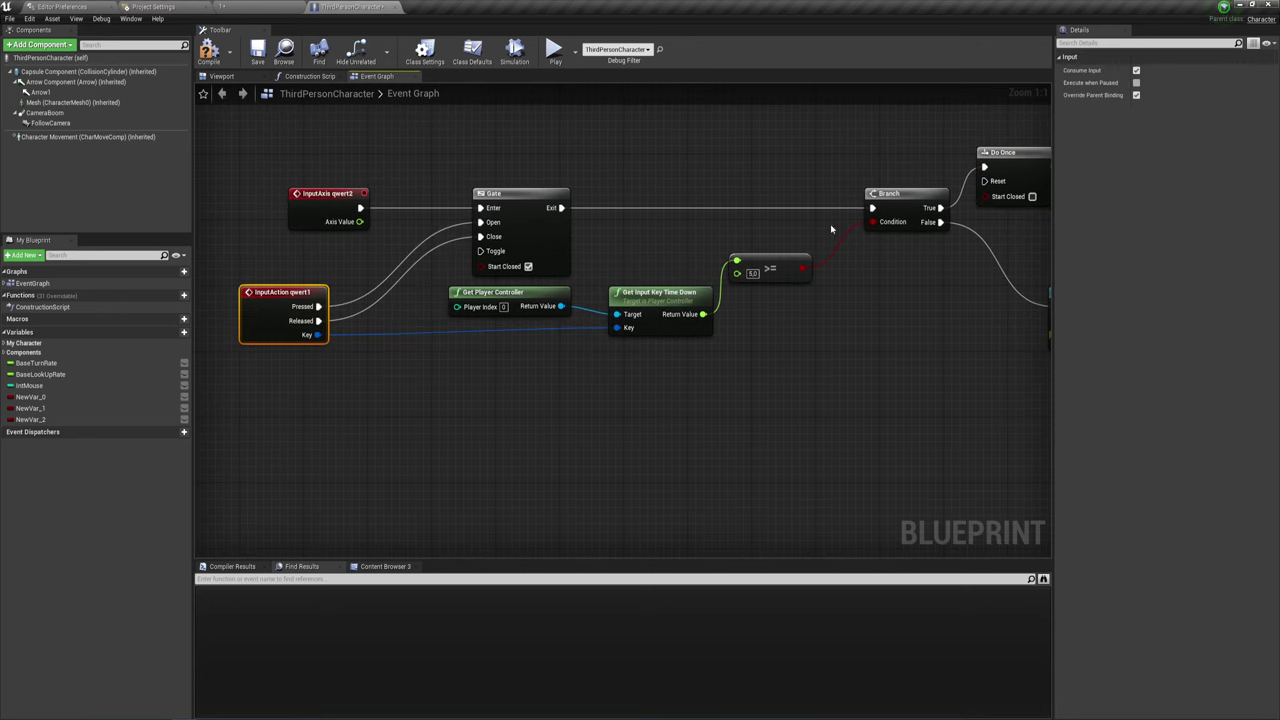
right_drag(891, 284, 743, 292)
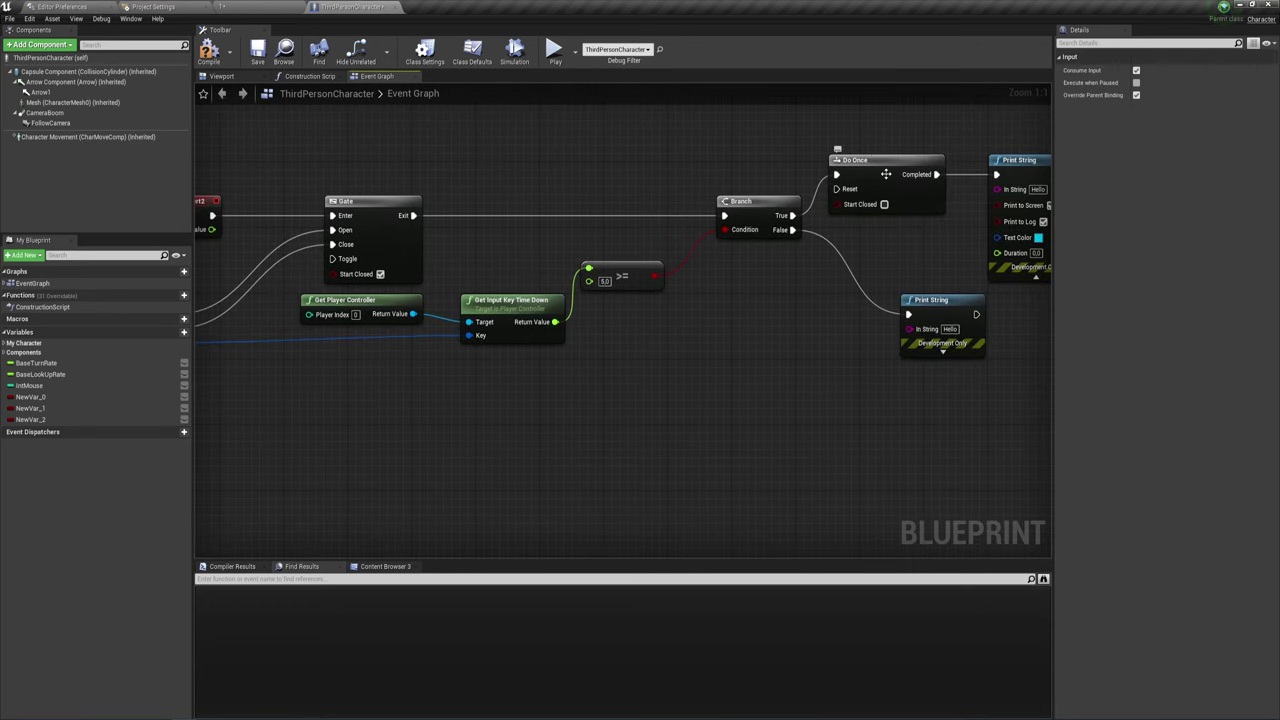
Add a Sequence node off qwert1's Released output beside the event
right_drag(448, 360, 585, 324)
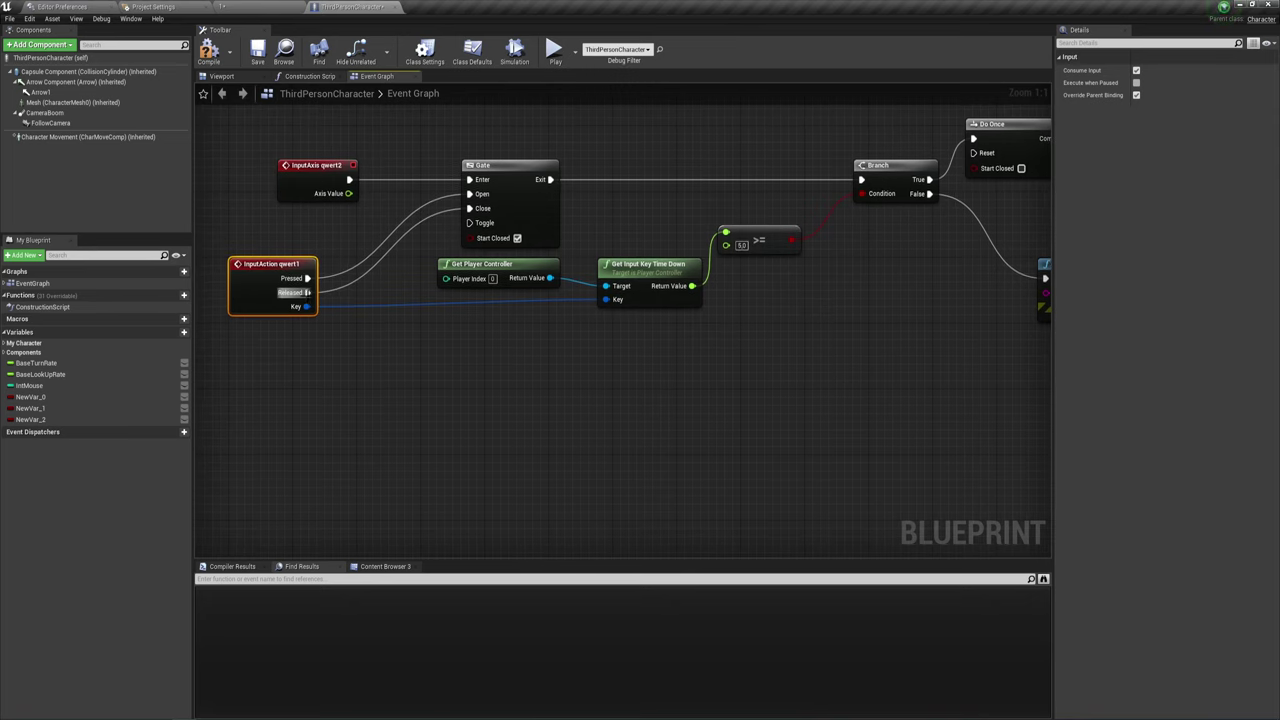
drag(307, 292, 358, 296)
text(se)
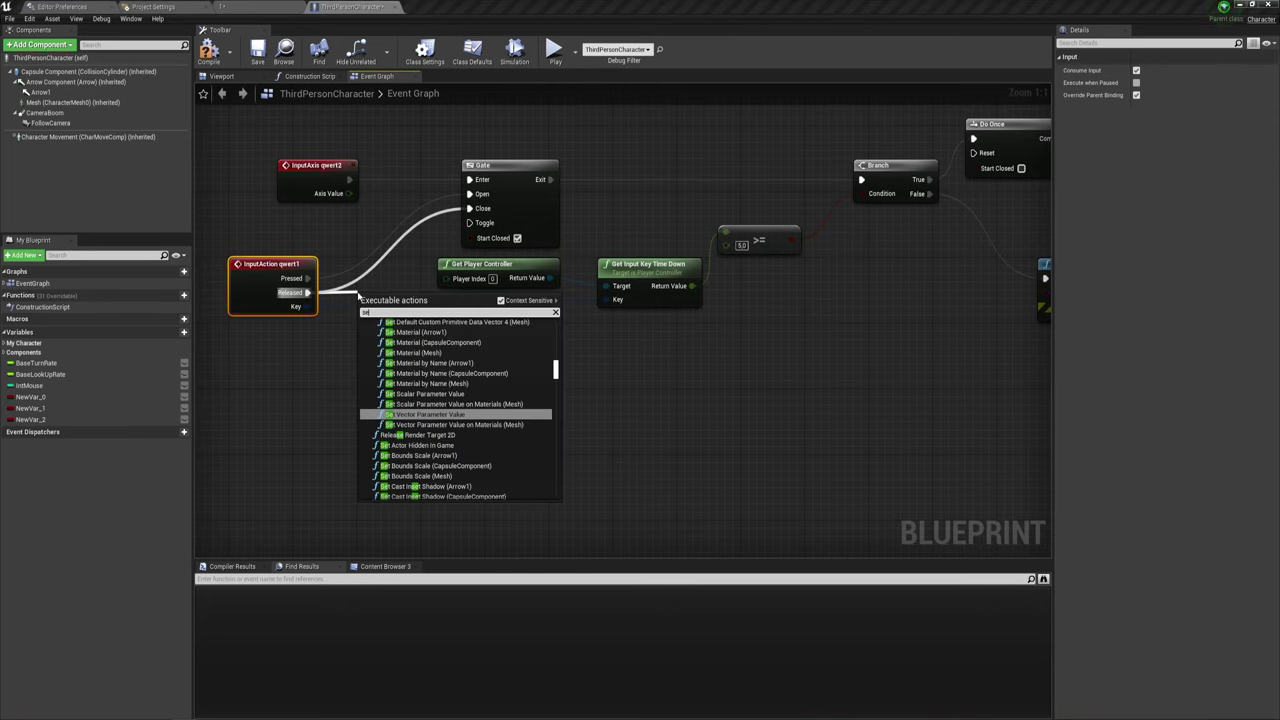
text(q)
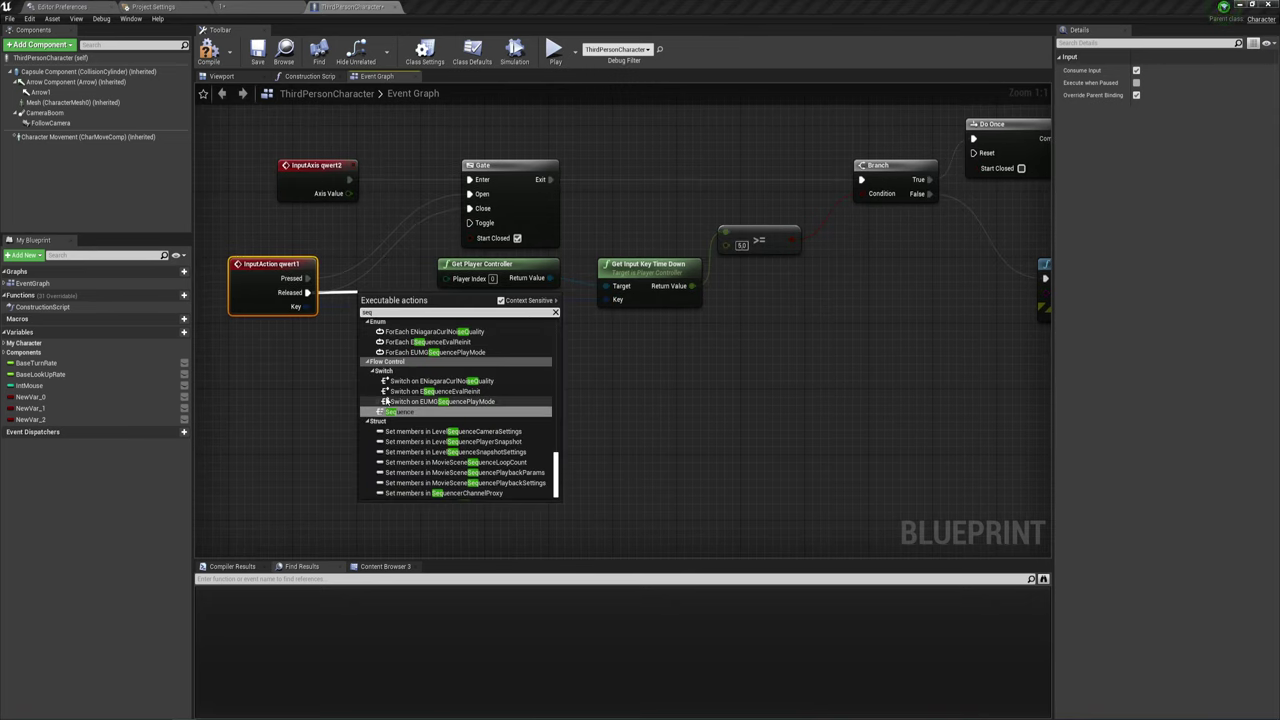
click(396, 403)
drag(385, 300, 377, 267)
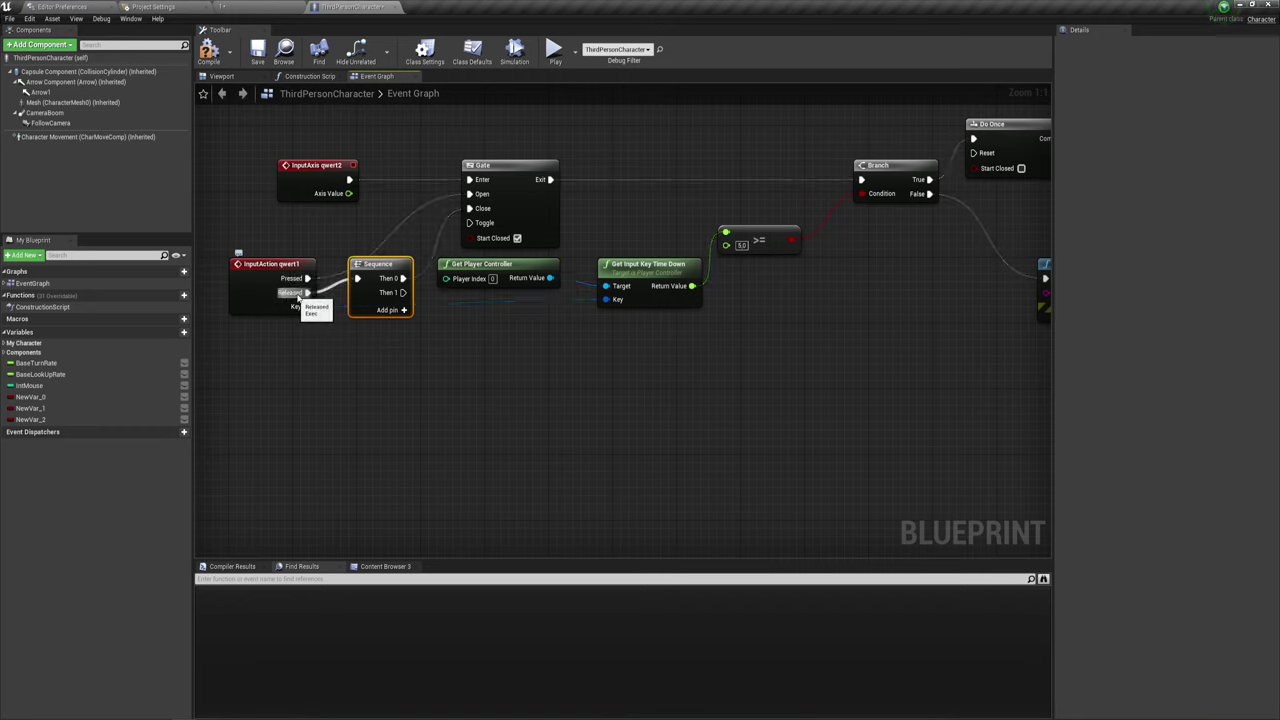
Route the Sequence outputs to Gate Close and Do Once Reset
drag(403, 292, 972, 153)
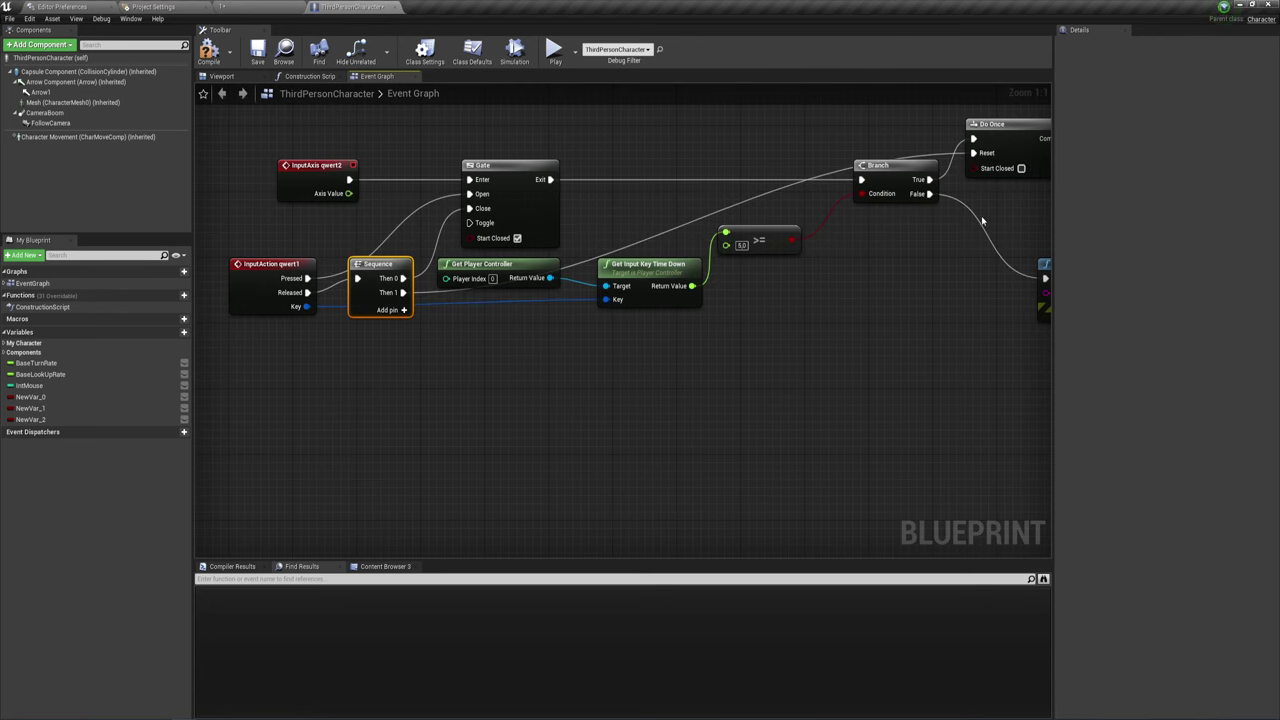
right_drag(979, 213, 895, 215)
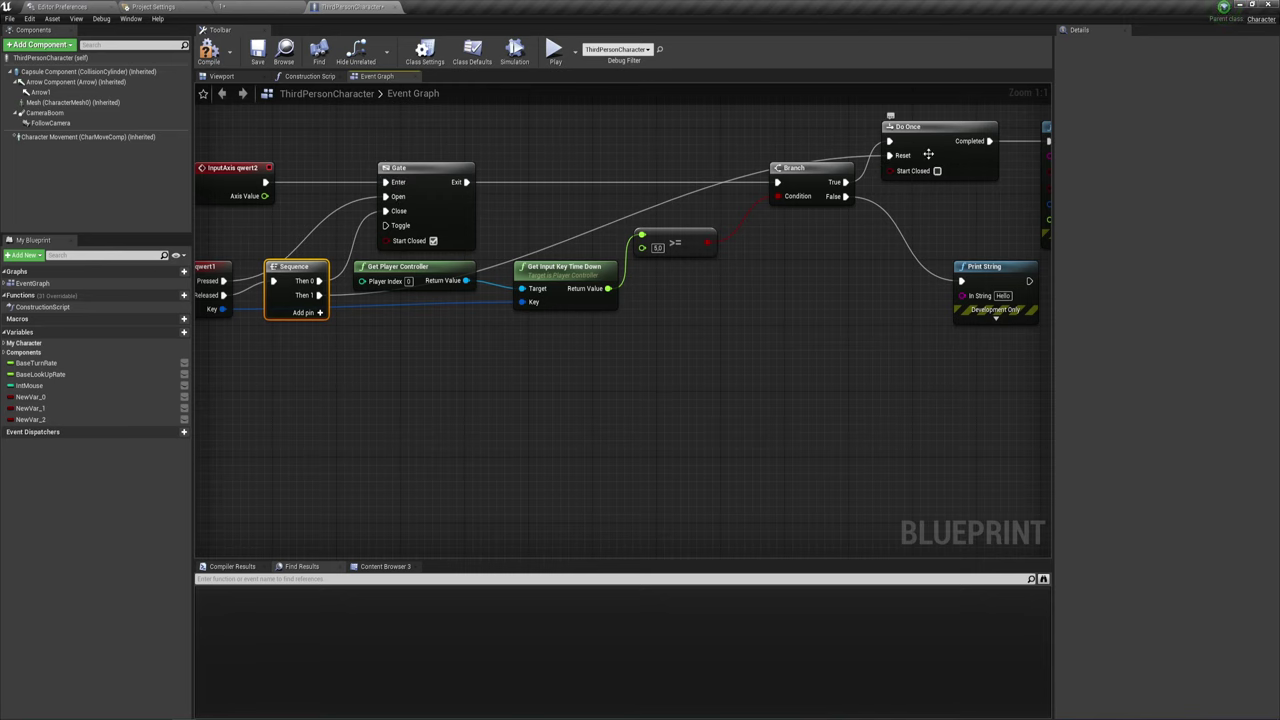
scroll(807, 307, down, 1)
mouse_move(765, 293)
right_down()
mouse_move(807, 307)
mouse_move(591, 318)
right_up()
scroll(592, 317, down, 1)
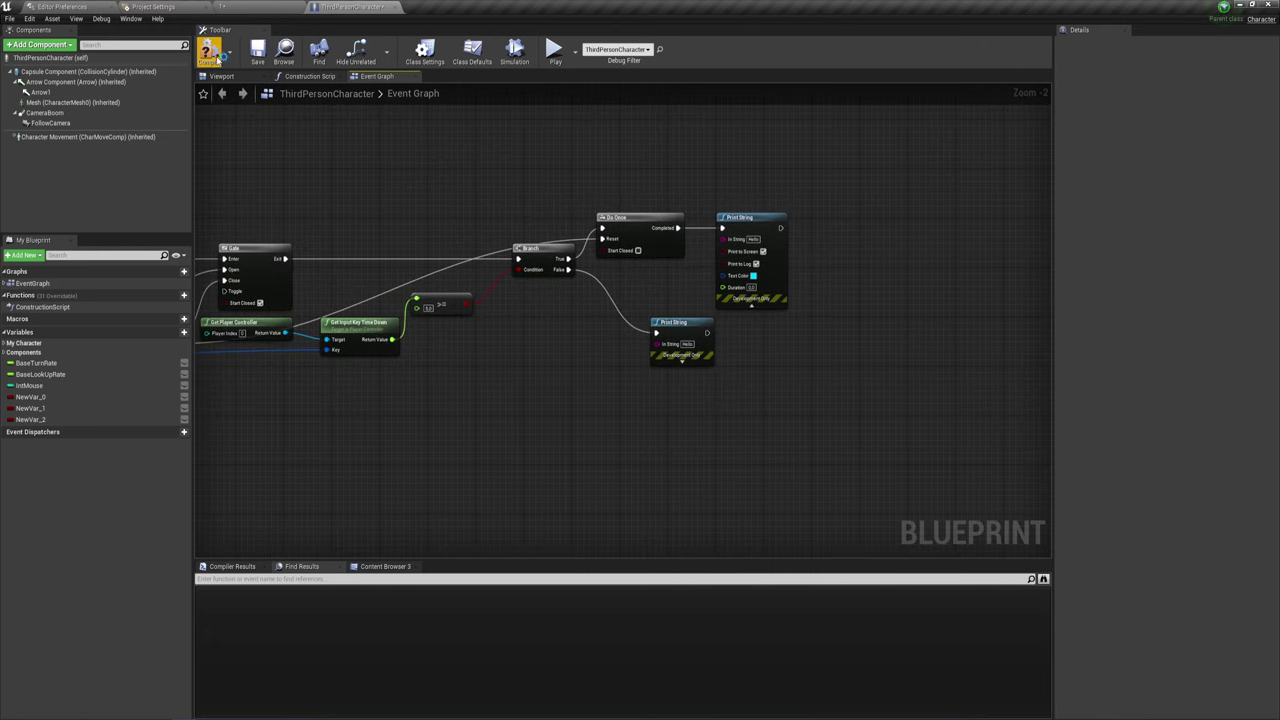
Compile ThirdPersonCharacter and test-run it until a red Hello prints, then exit the preview
click(213, 55)
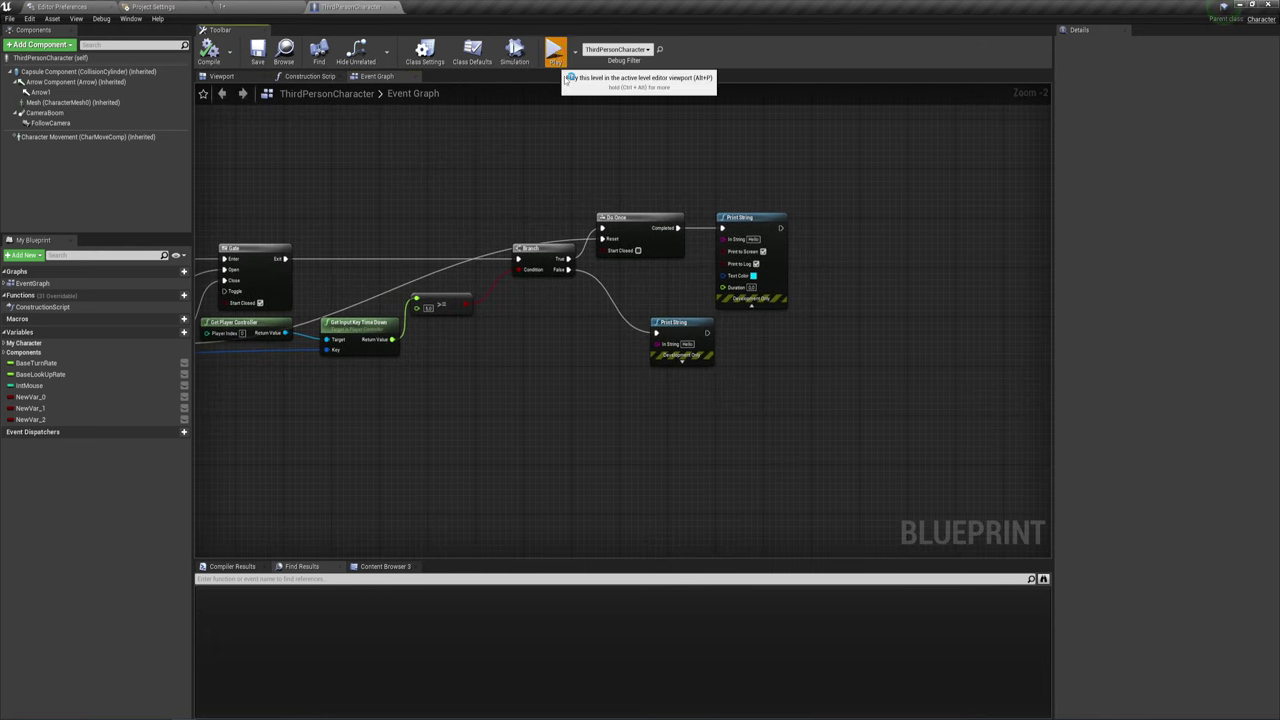
click(553, 51)
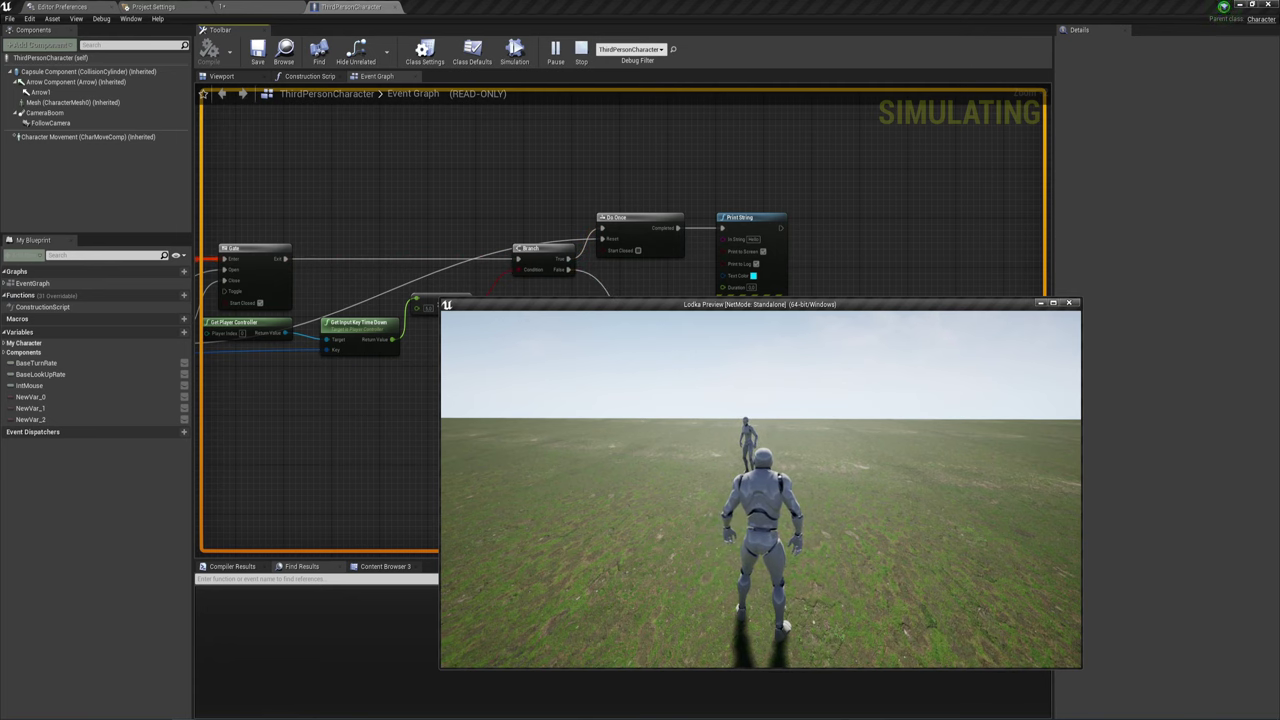
key(Escape)
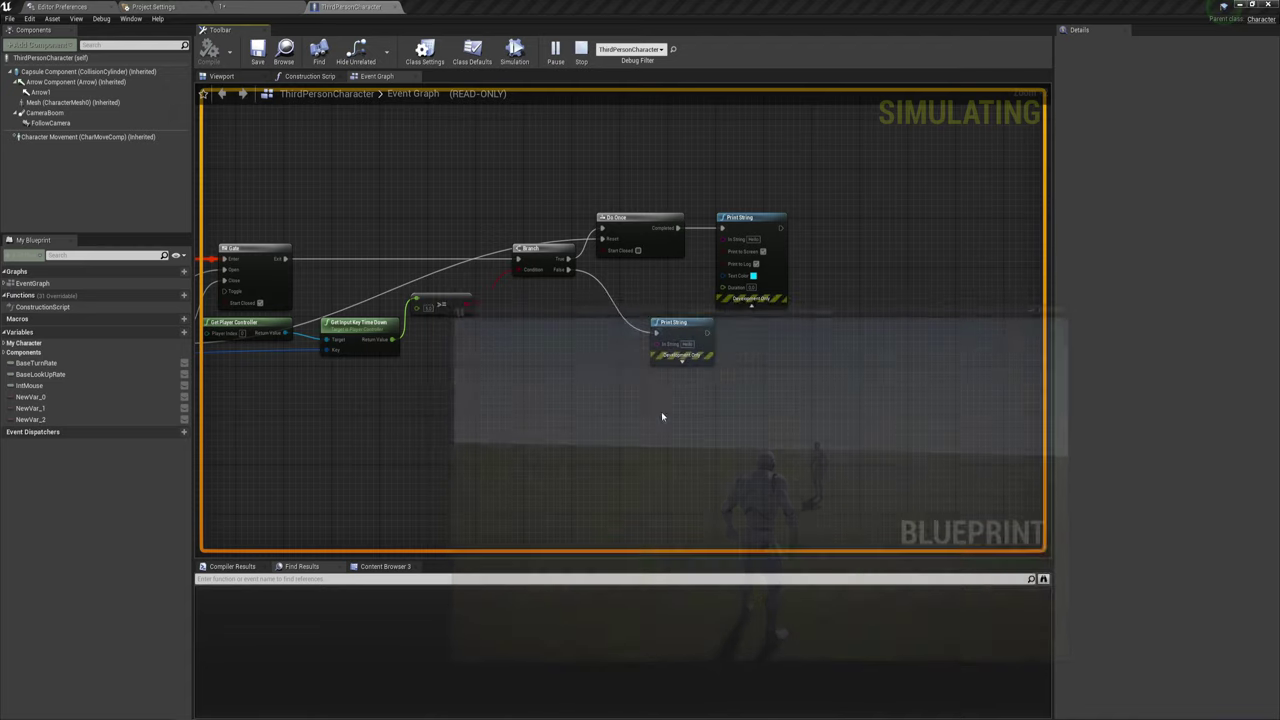
right_drag(614, 376, 640, 317)
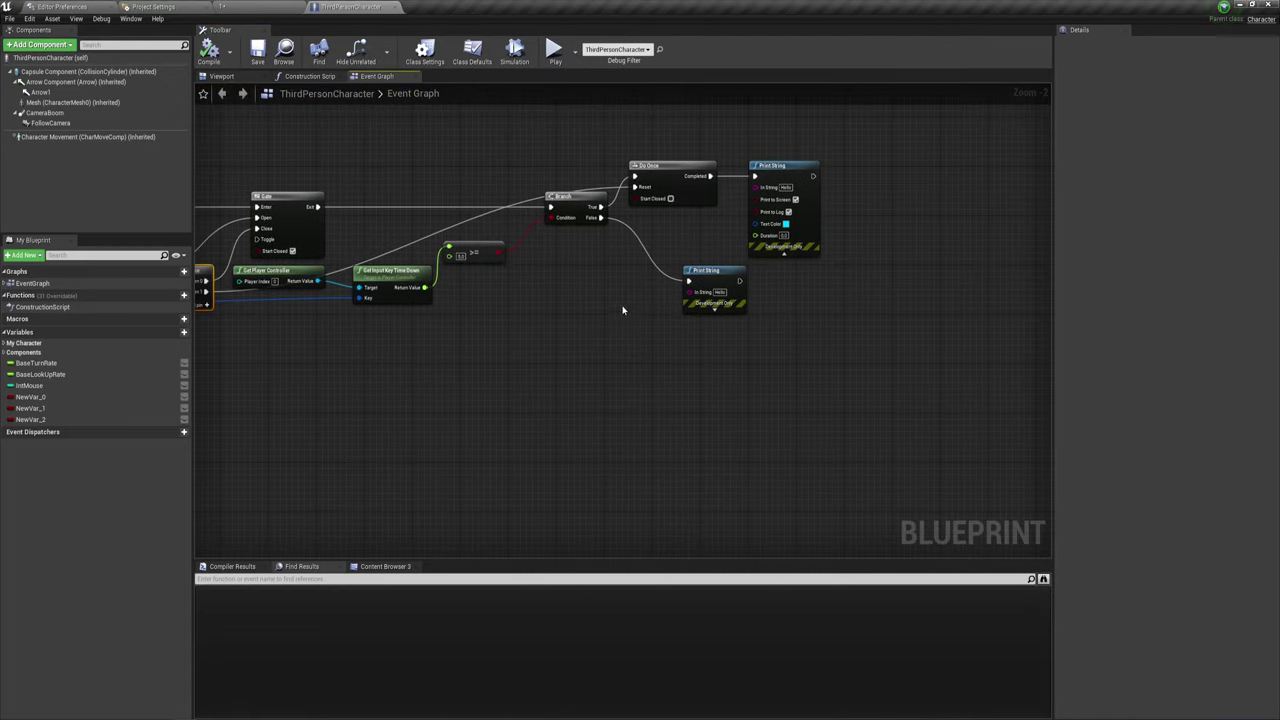
Move the Create WB HOLD Widget nodes beside Print String and wire them to run after it
right_drag(540, 140, 524, 294)
scroll(524, 294, down, 3)
drag(426, 280, 597, 200)
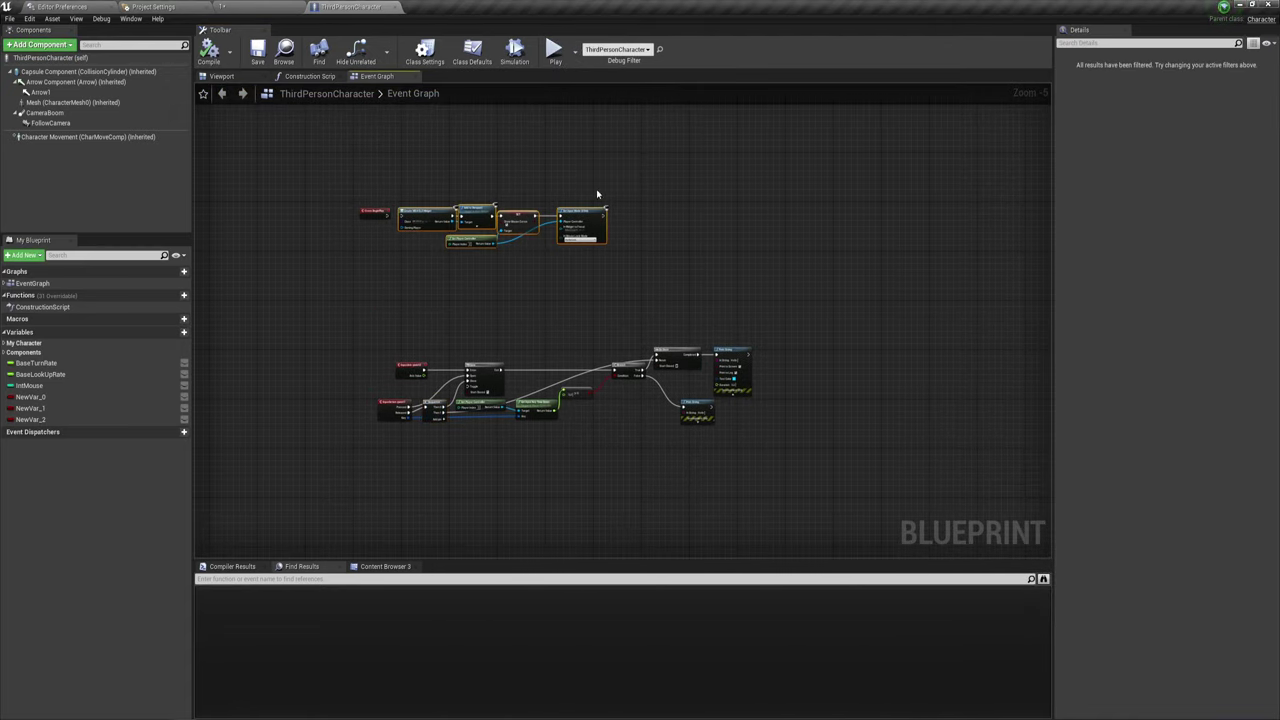
mouse_move(425, 226)
mouse_down()
mouse_move(788, 293)
mouse_move(788, 345)
mouse_up()
scroll(654, 383, up, 4)
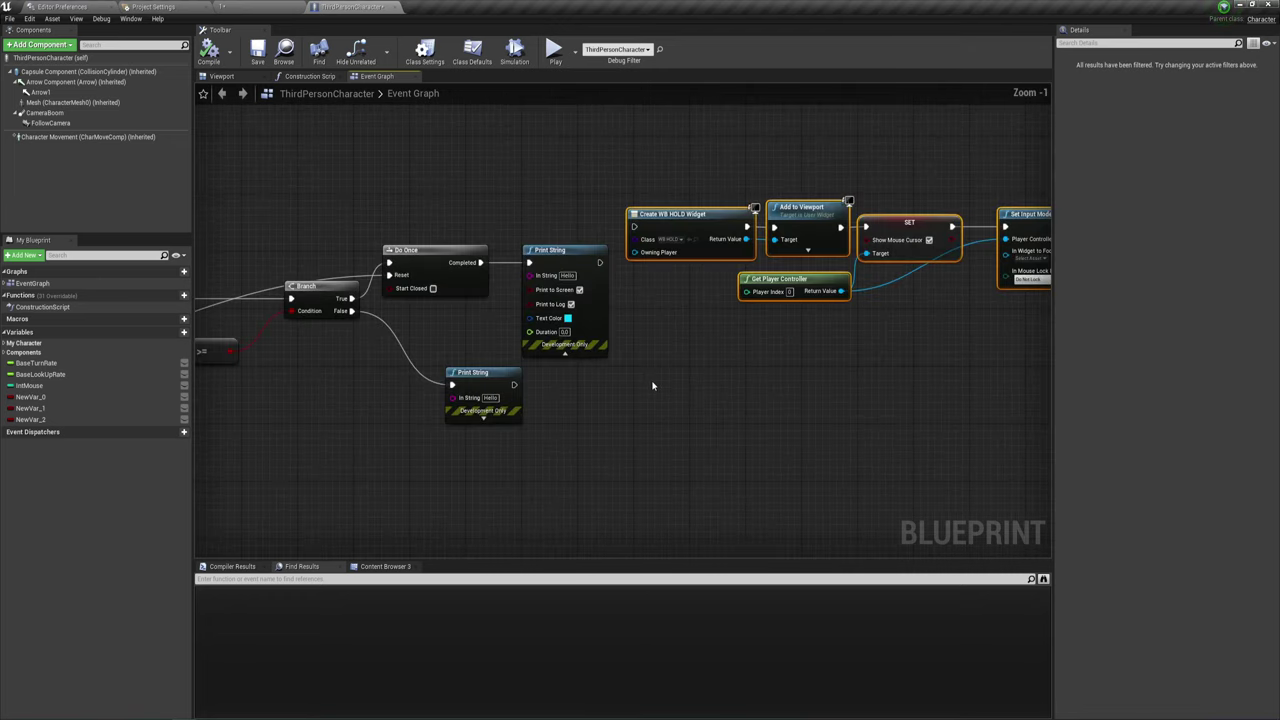
right_drag(549, 278, 549, 468)
drag(541, 195, 527, 457)
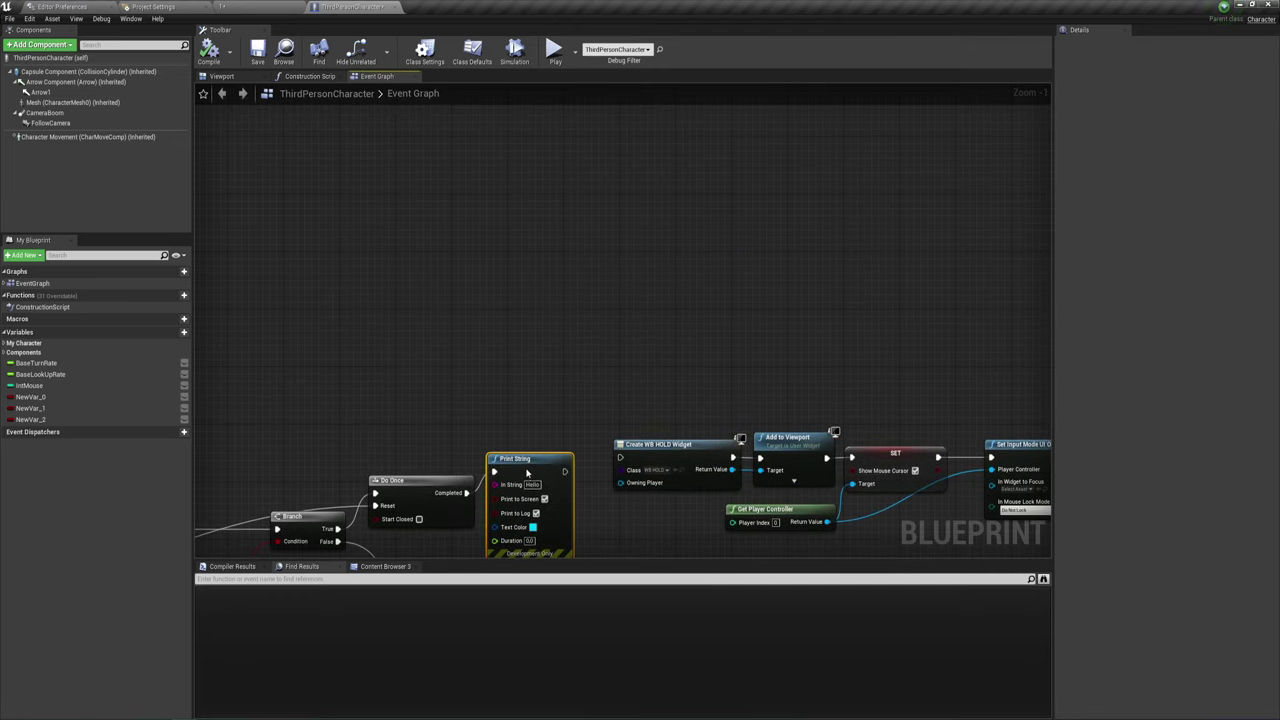
right_drag(638, 525, 628, 375)
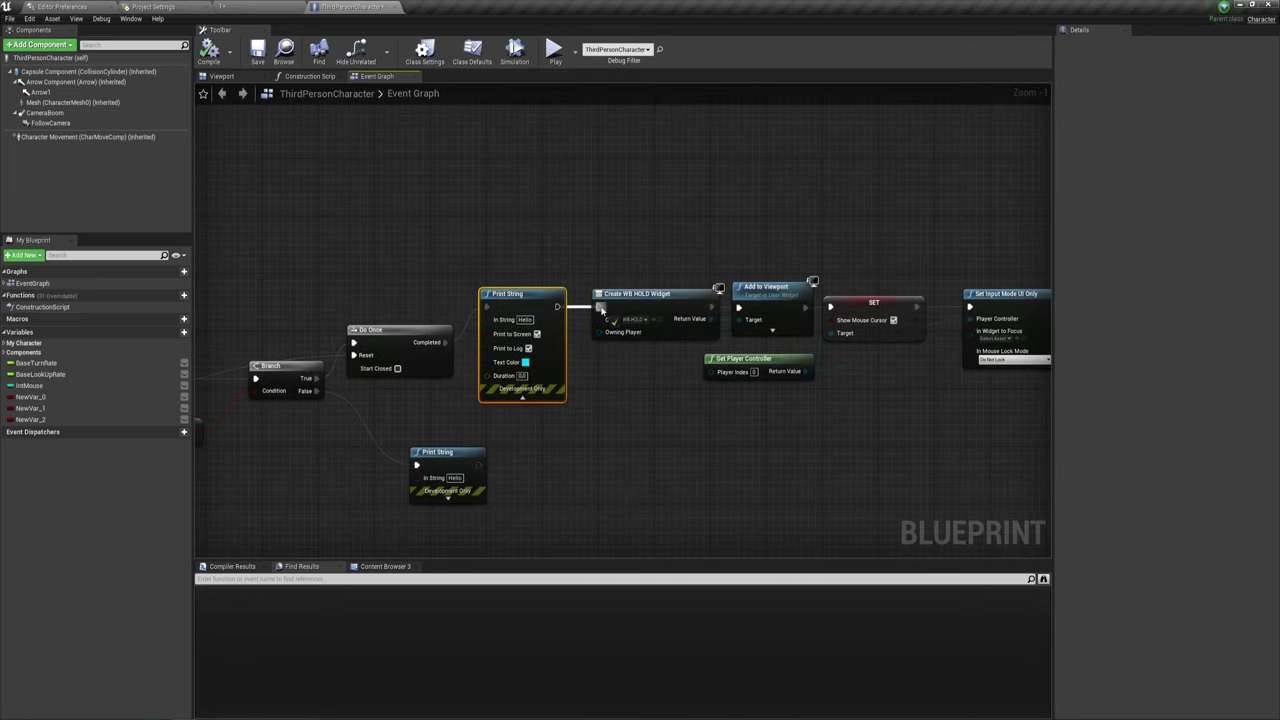
Move the lower Print String closer to the Branch, compile, and return to the level editor
mouse_move(668, 417)
right_down()
mouse_move(608, 304)
mouse_move(603, 337)
right_up()
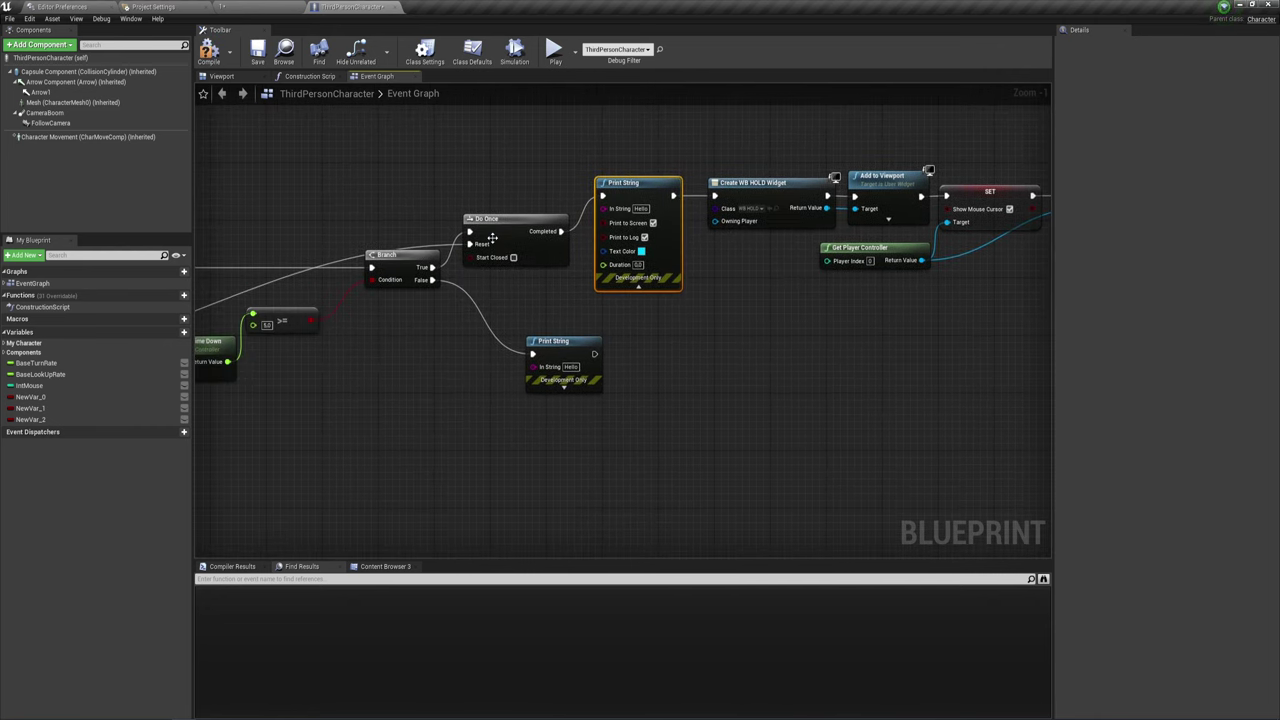
drag(565, 347, 515, 339)
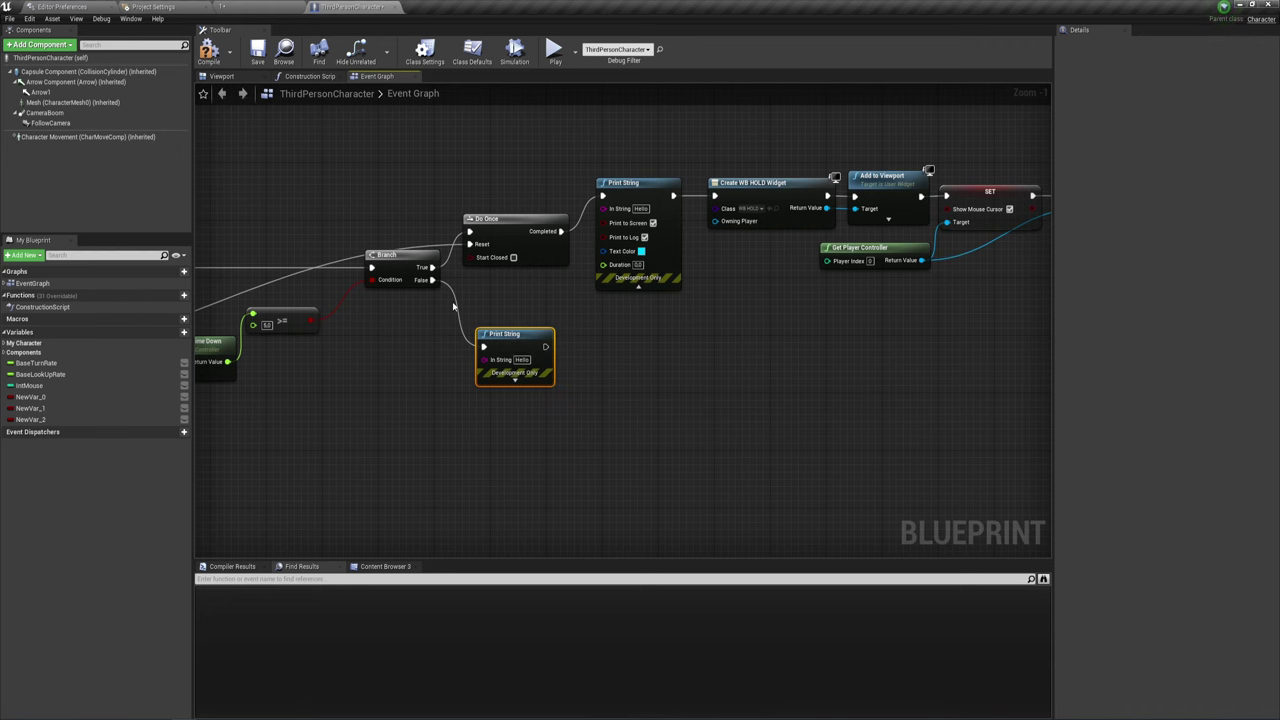
click(208, 50)
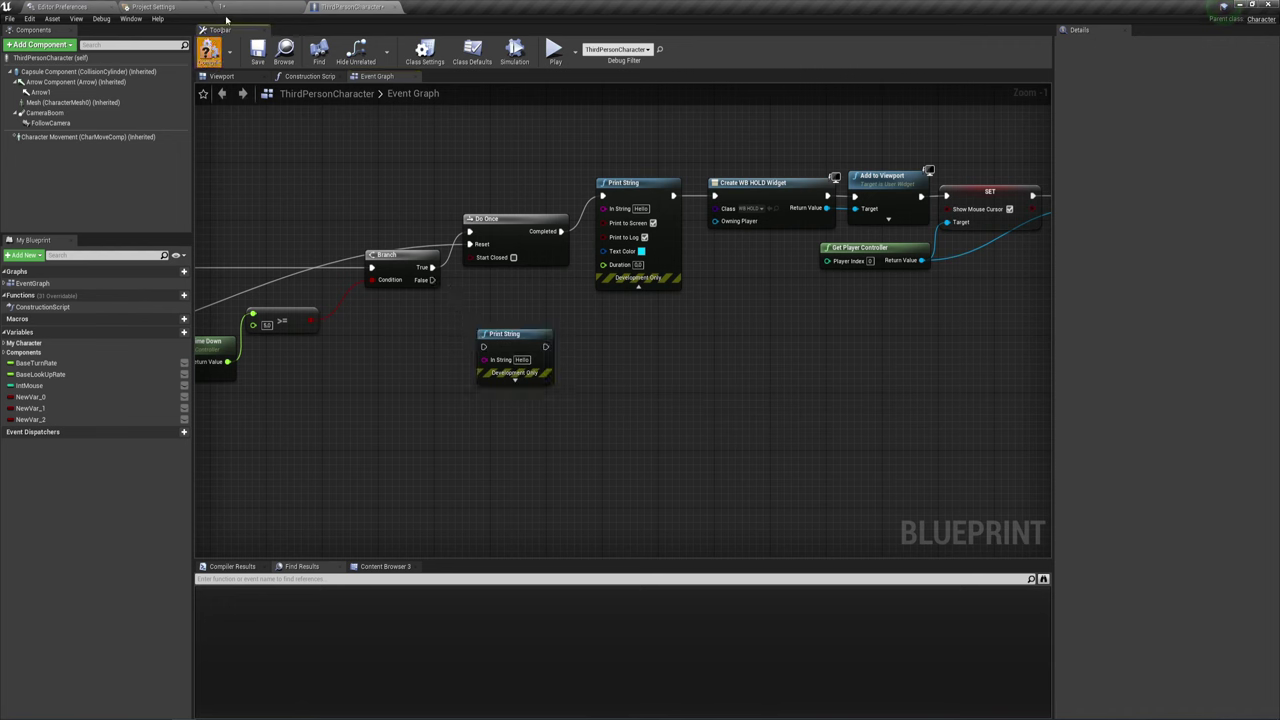
click(240, 6)
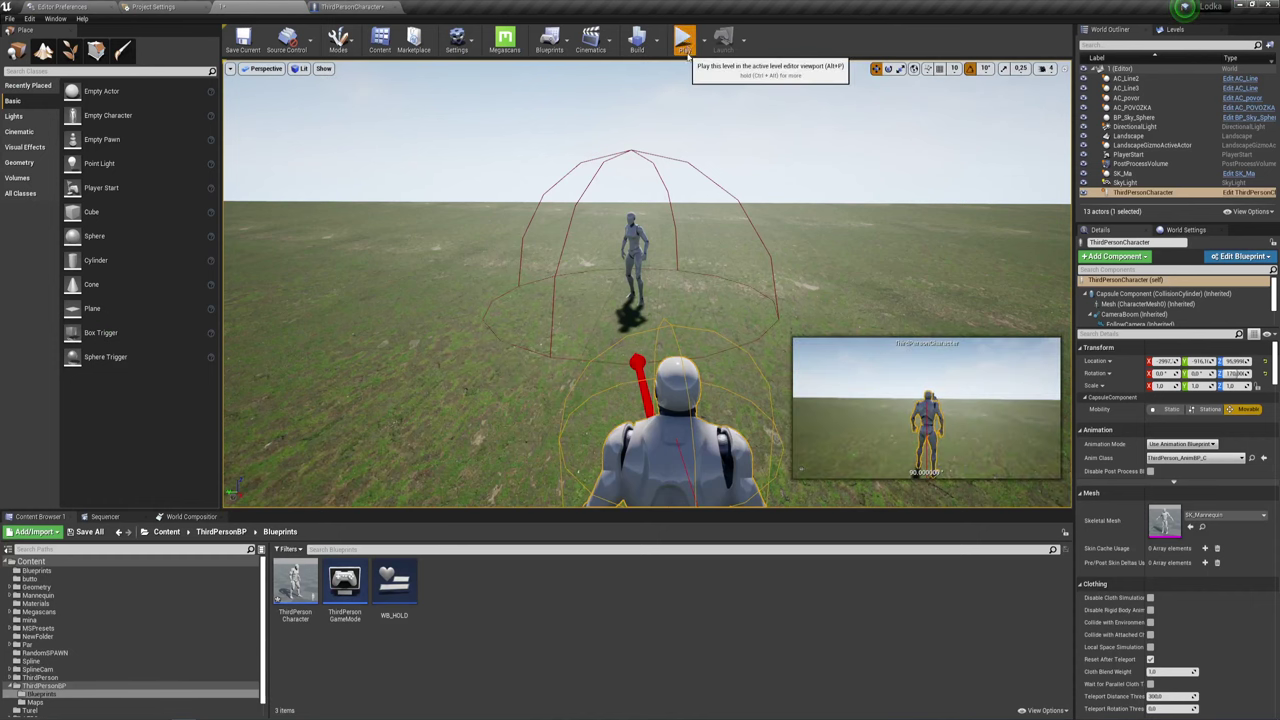
Play the level, run forward, and hold E to show the Robot01 dialogue, then answer it
click(683, 40)
key(w)
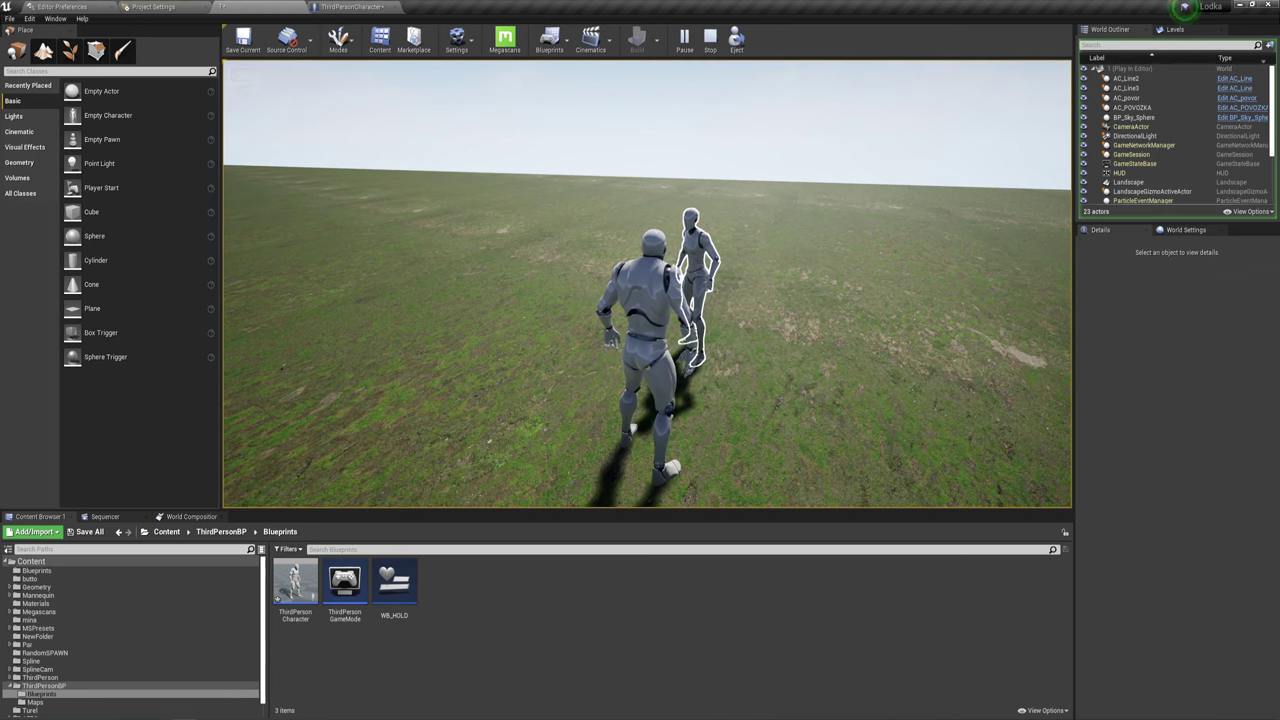
key(e)
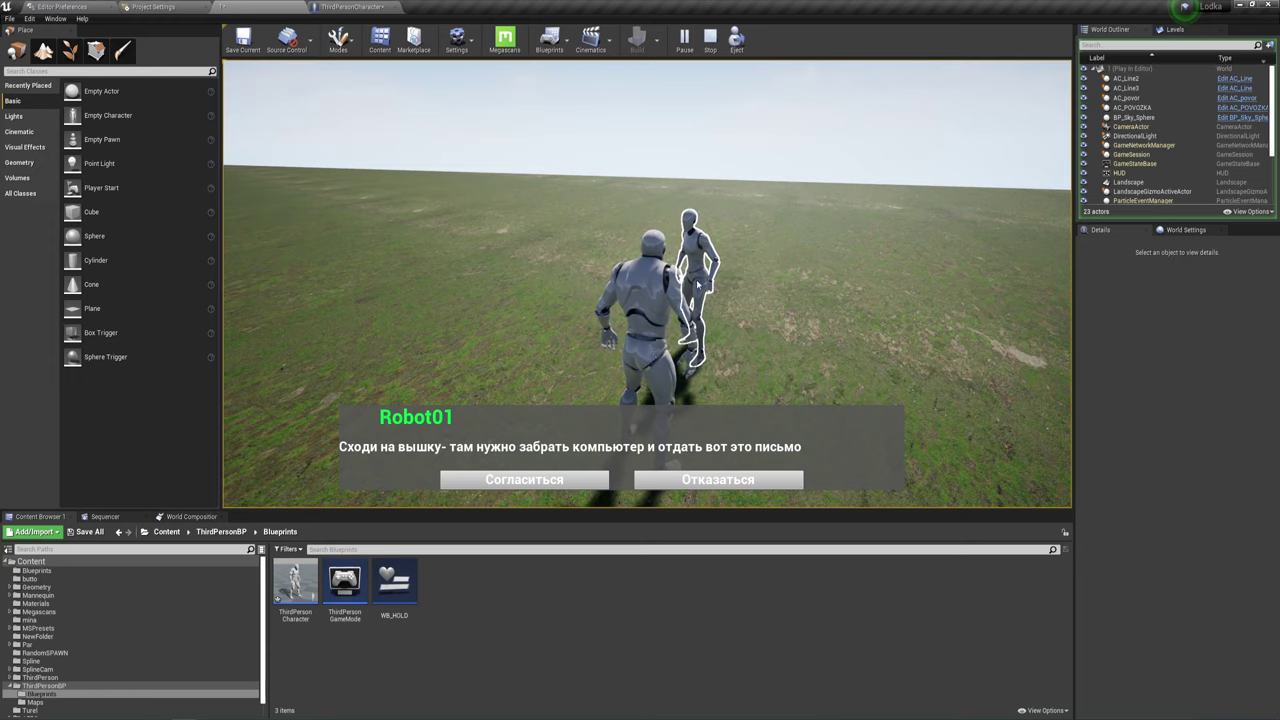
click(524, 480)
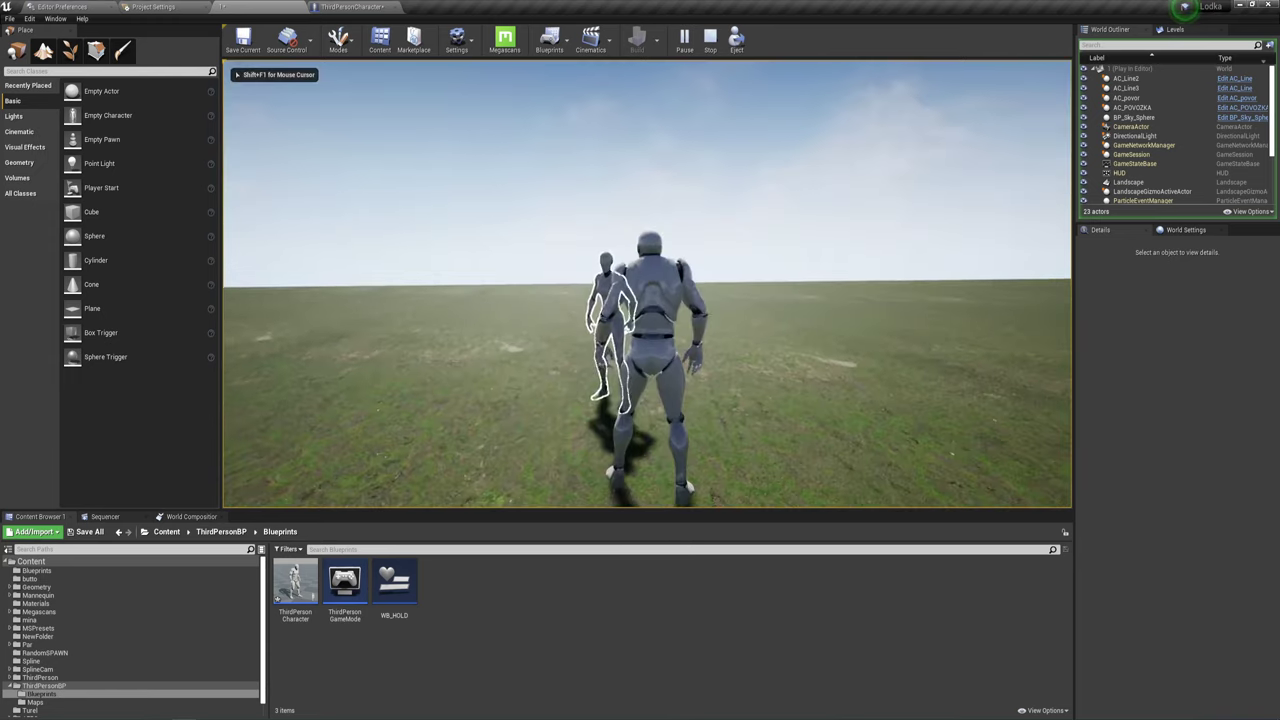
Run back, trigger and dismiss the Robot01 dialogue again, stop play, and reopen the Event Graph
key(s)
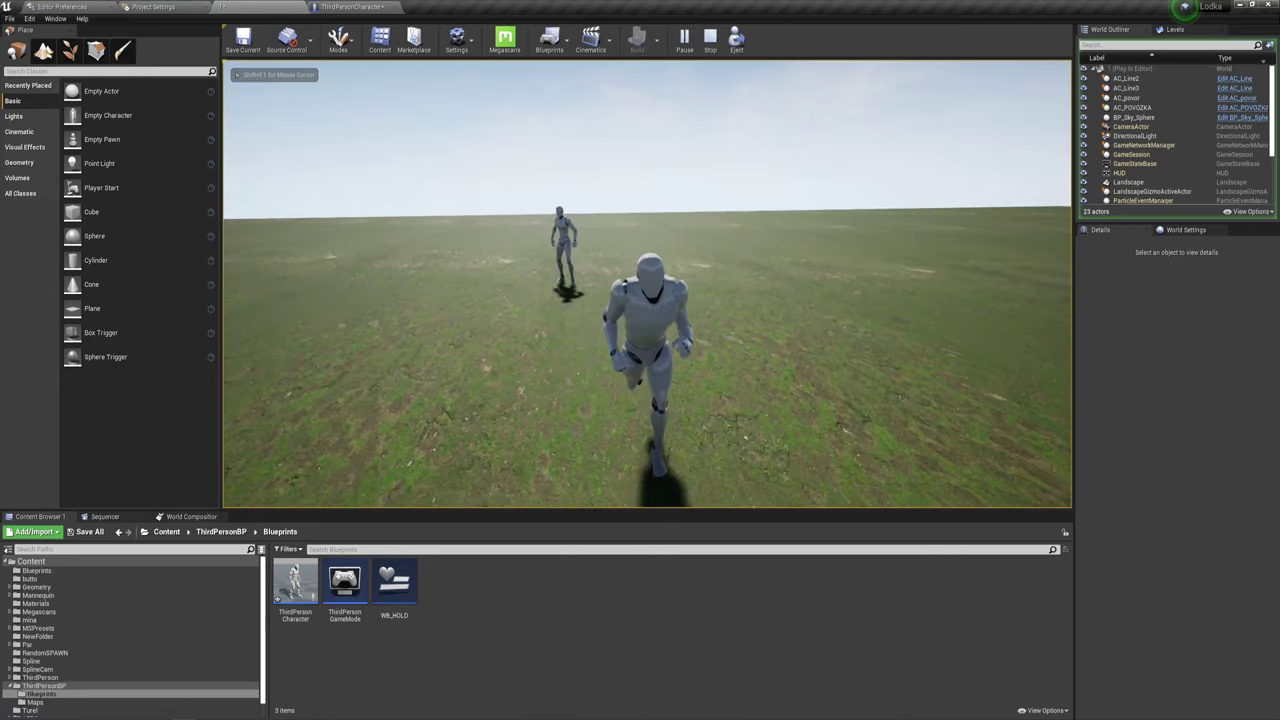
key(w)
key(w)
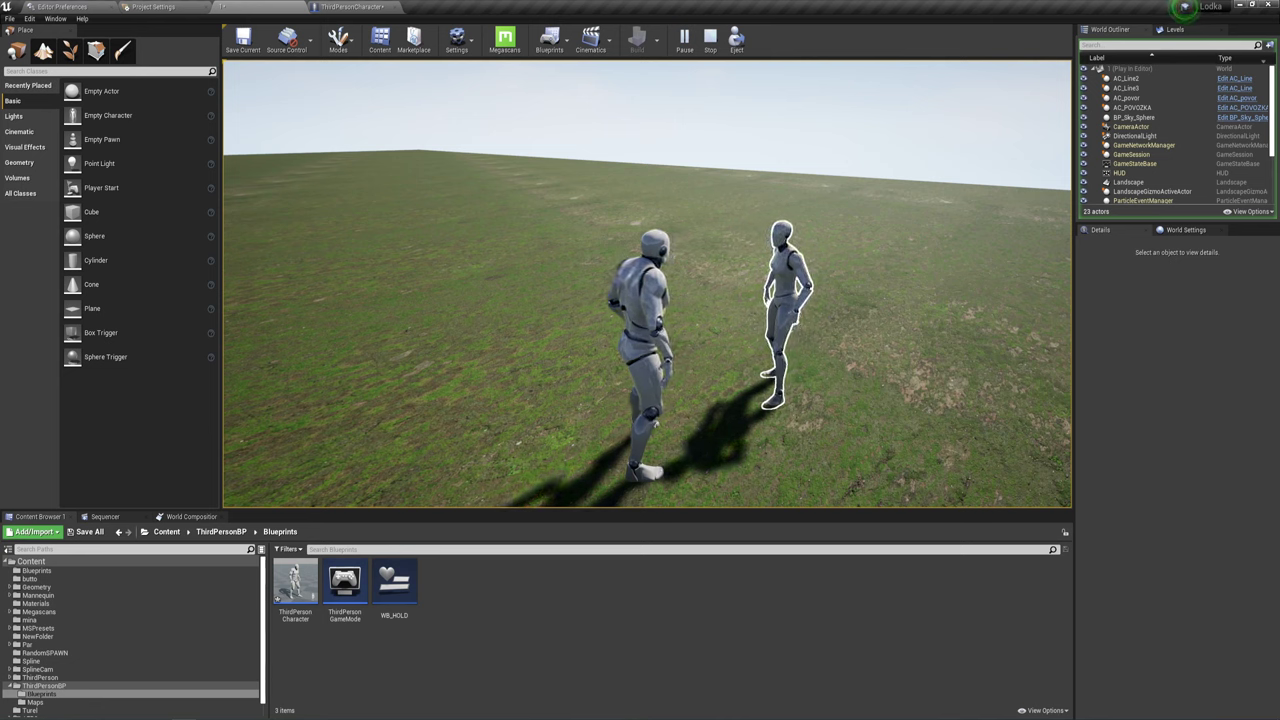
key(e)
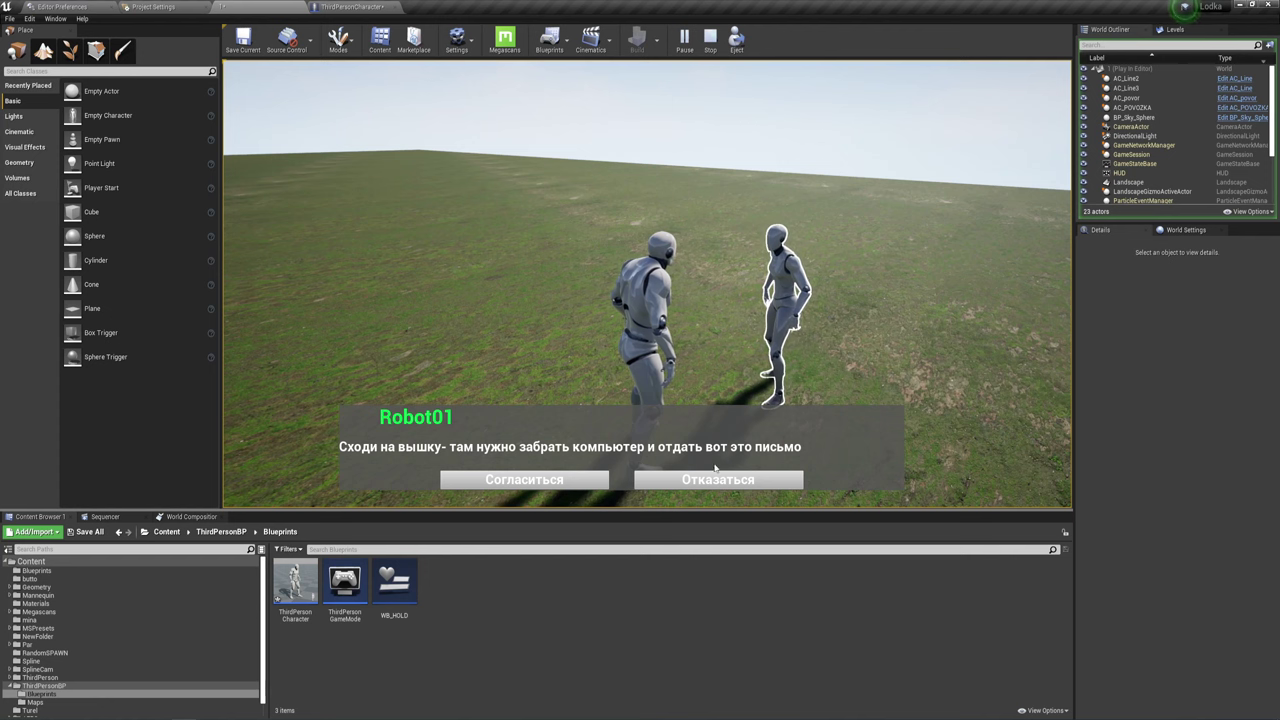
click(524, 479)
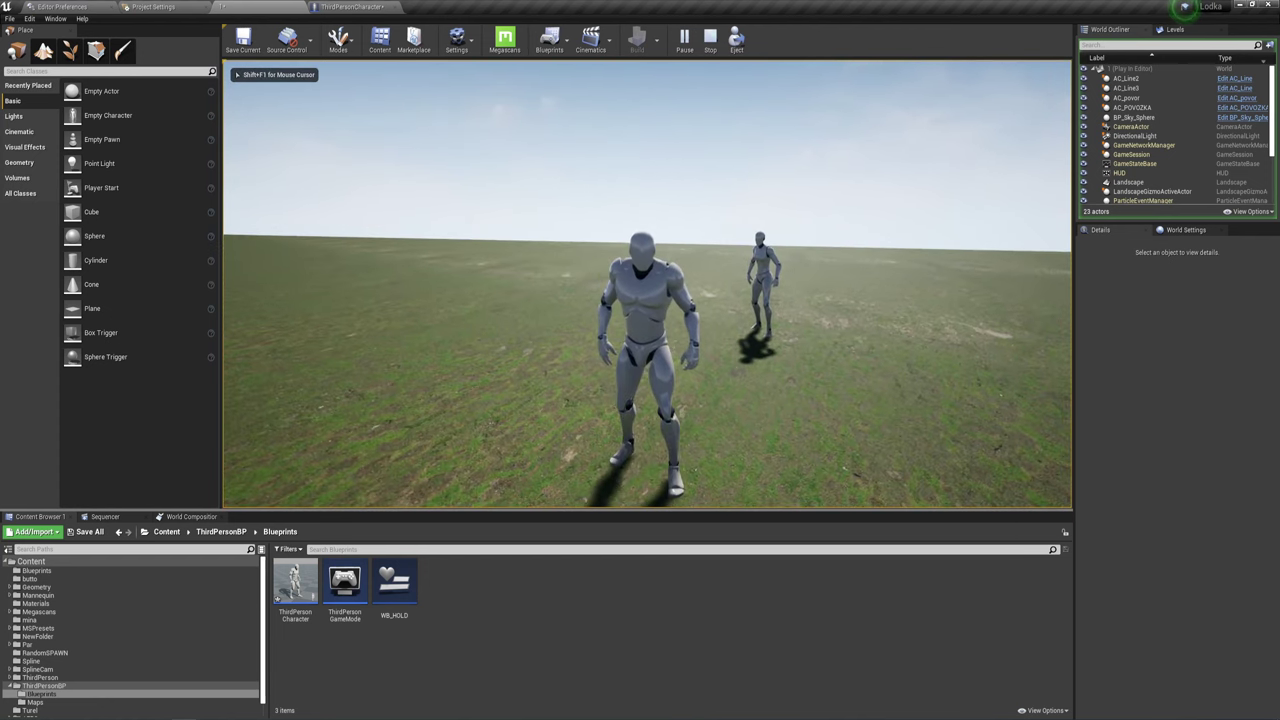
key(Escape)
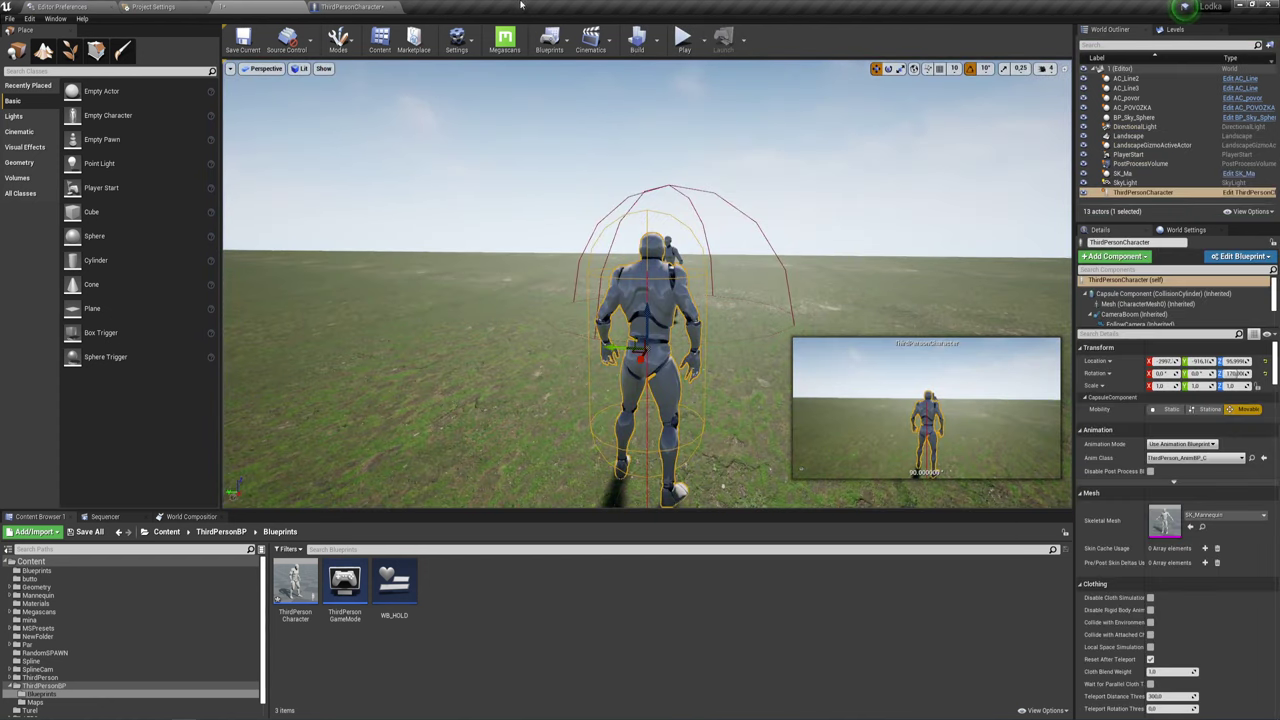
key(ctrl+e)
Delete the unused lower Print String node near the hold-time logic
mouse_move(707, 369)
right_down()
mouse_move(735, 268)
mouse_move(691, 323)
right_up()
scroll(735, 268, down, 1)
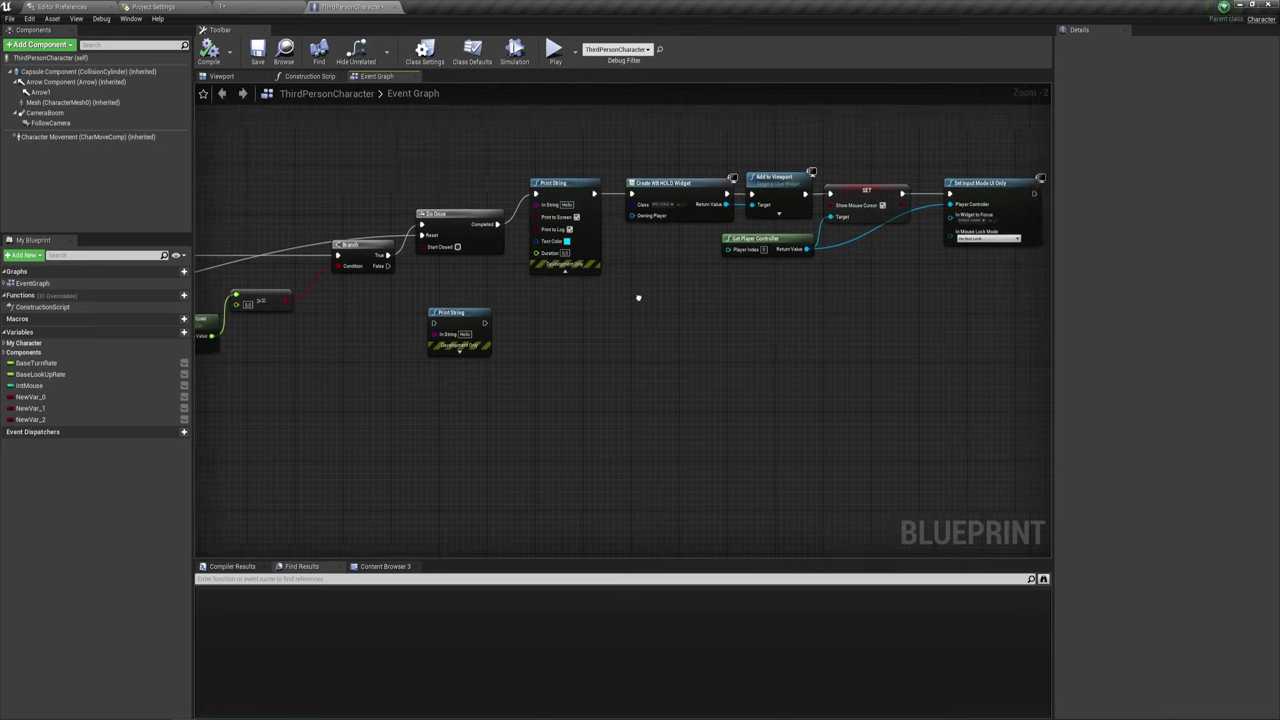
right_drag(560, 325, 569, 300)
scroll(697, 257, up, 2)
mouse_move(697, 257)
right_down()
mouse_move(849, 290)
mouse_move(420, 354)
right_up()
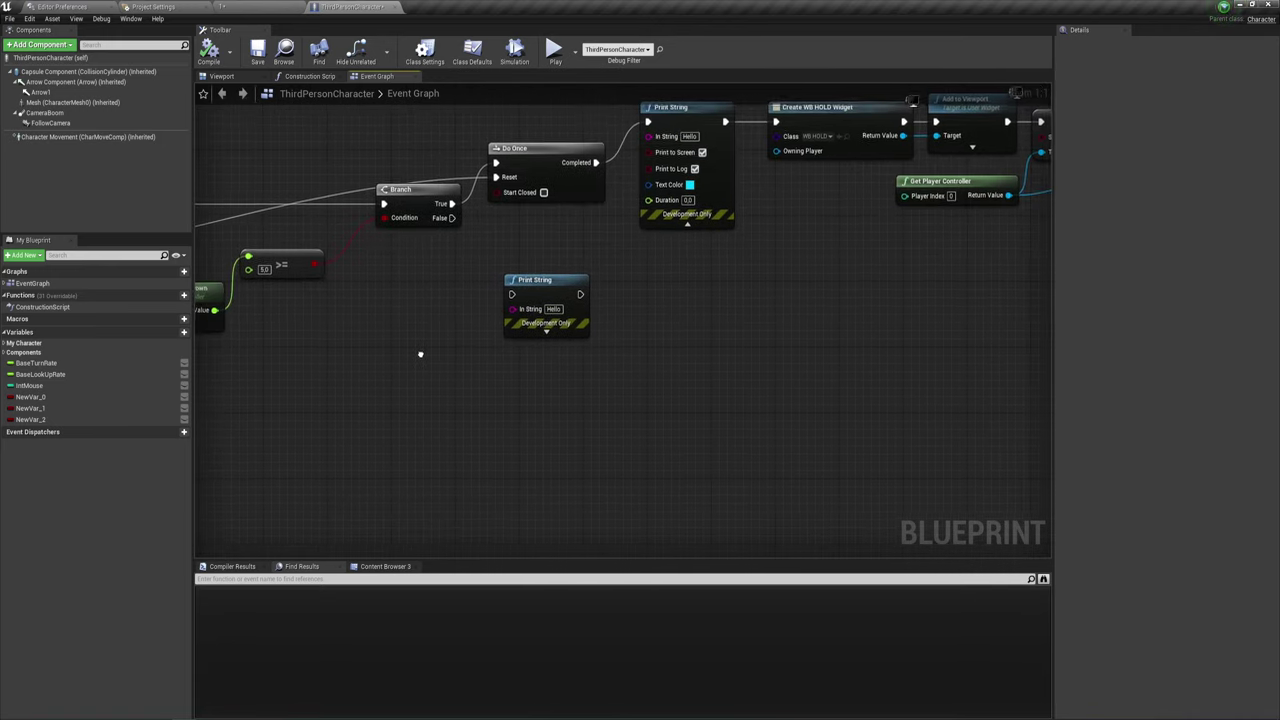
mouse_move(542, 281)
mouse_down()
mouse_move(967, 380)
mouse_move(668, 345)
mouse_move(490, 386)
mouse_up()
key(Delete)
Add a second Branch node on the first Branch's False output
mouse_move(566, 336)
right_down()
mouse_move(782, 355)
mouse_move(701, 339)
right_up()
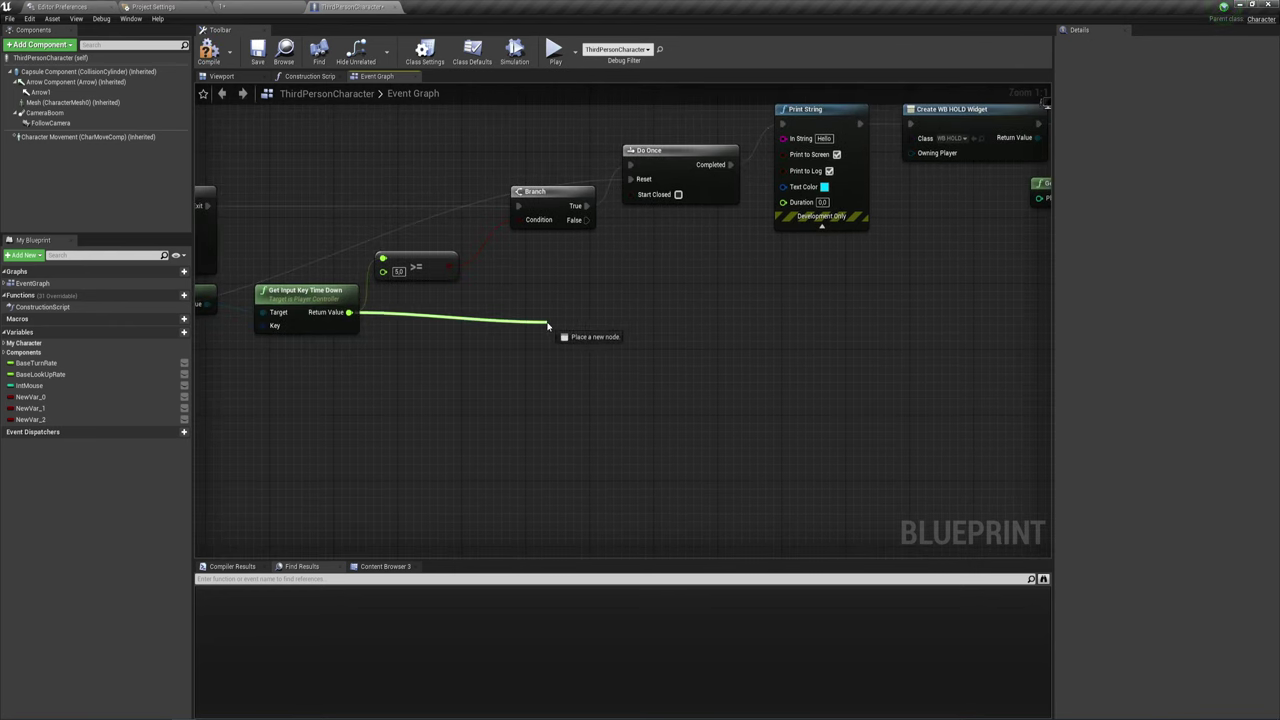
mouse_move(348, 313)
mouse_down()
mouse_move(592, 224)
mouse_move(718, 332)
mouse_up()
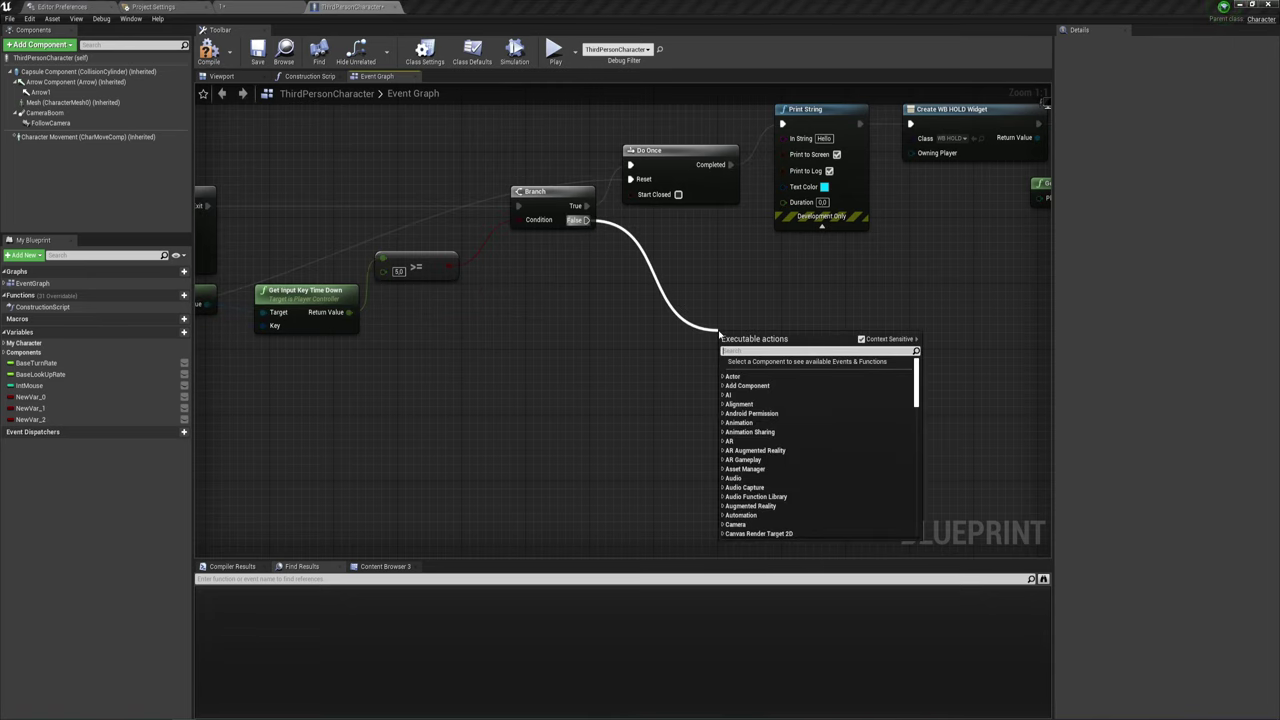
text(branch)
click(763, 460)
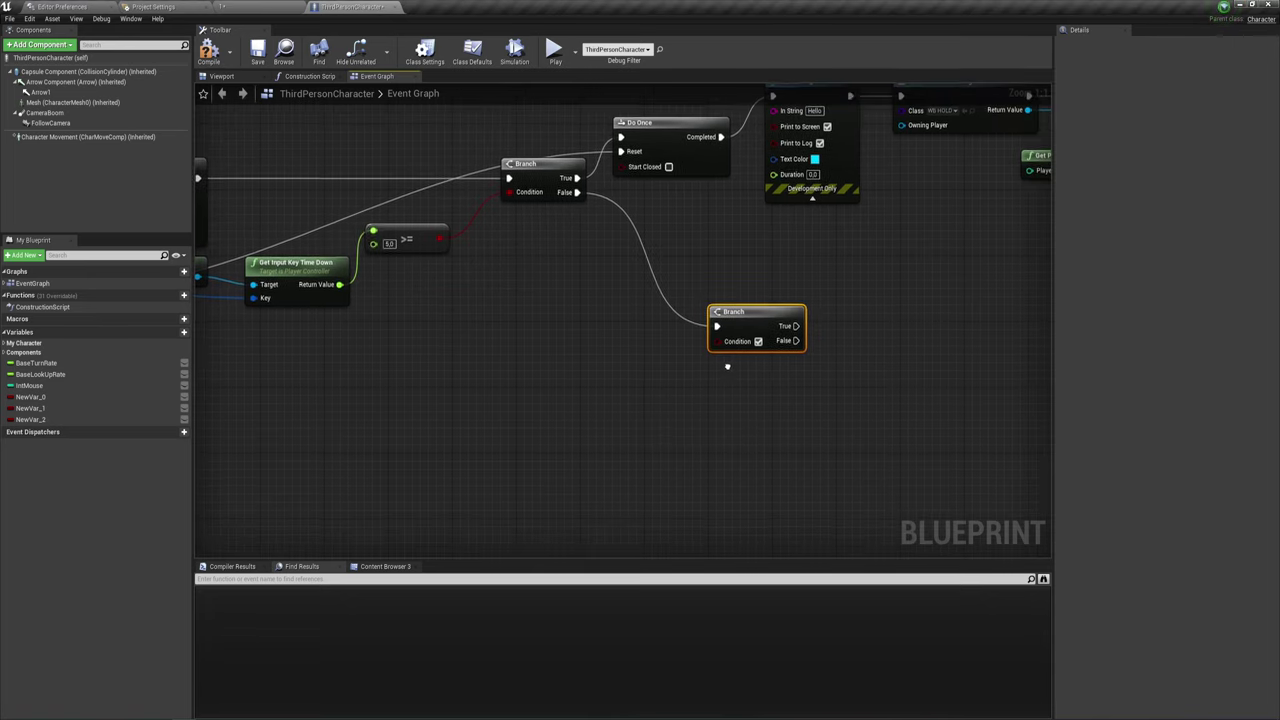
Feed a hold time >= 2.0 comparison into the second Branch's Condition
drag(340, 282, 530, 355)
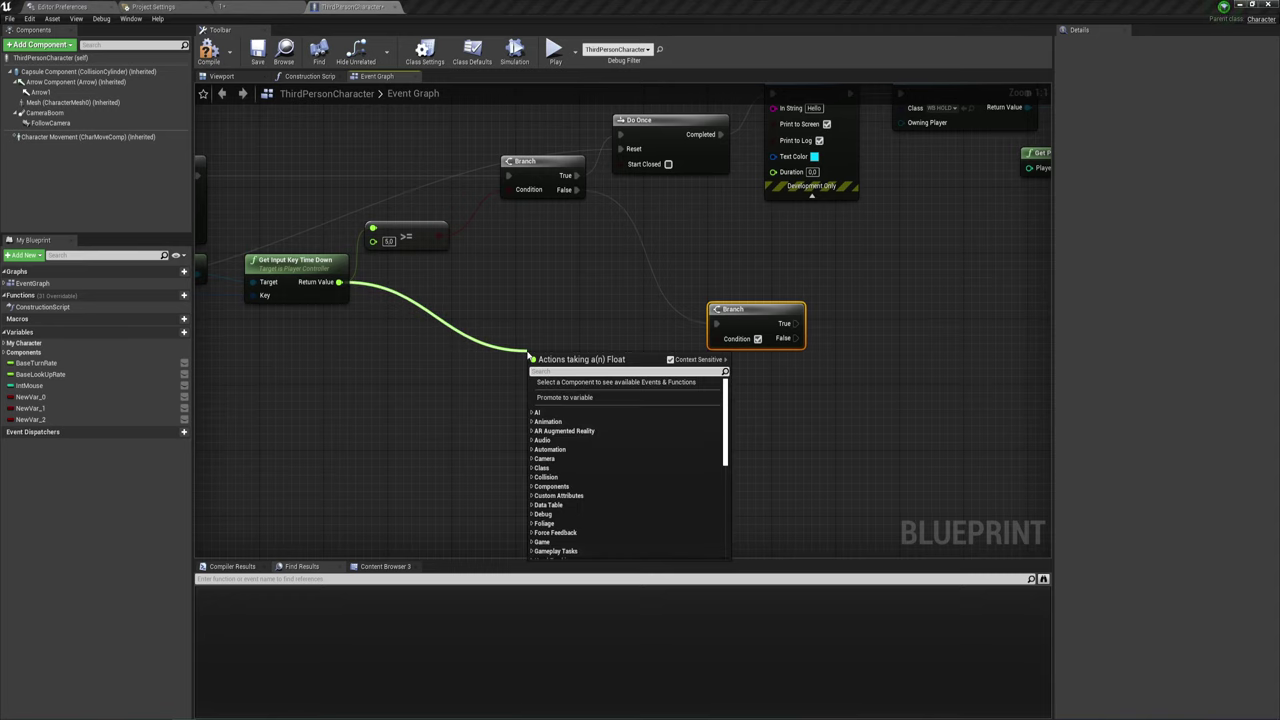
text(++)
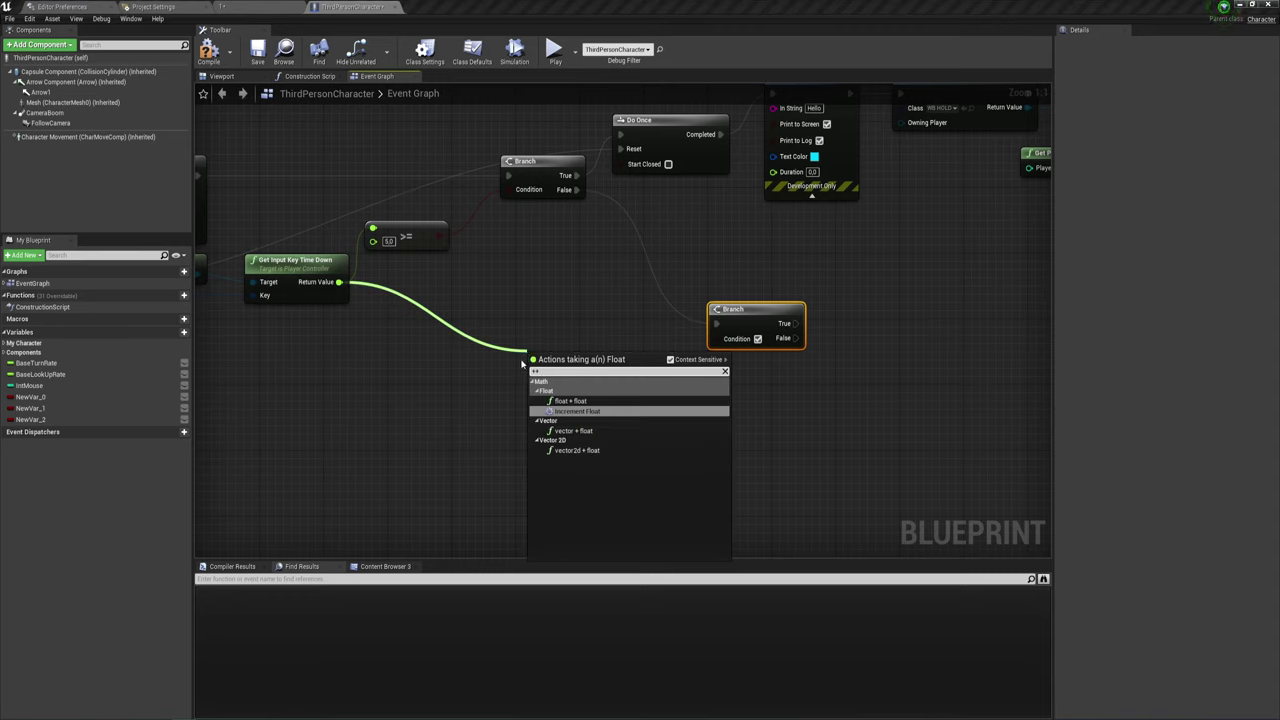
click(367, 301)
drag(340, 282, 565, 369)
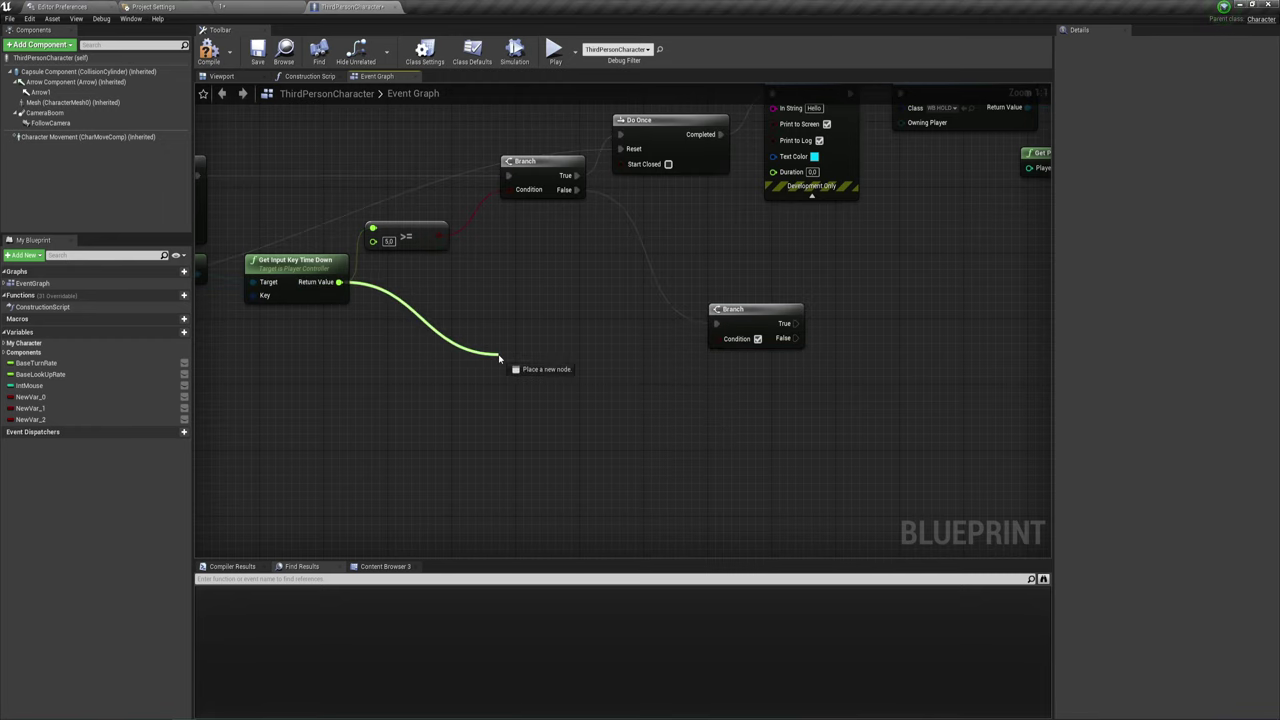
text(-)
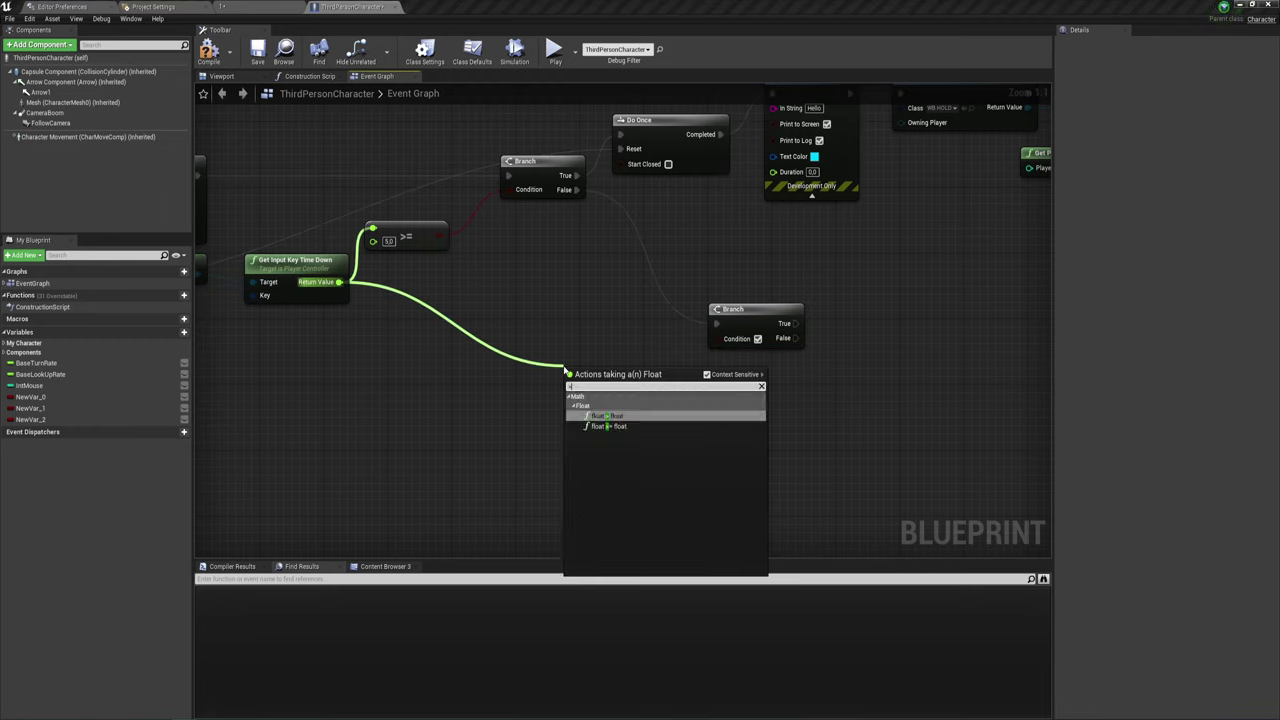
text(=)
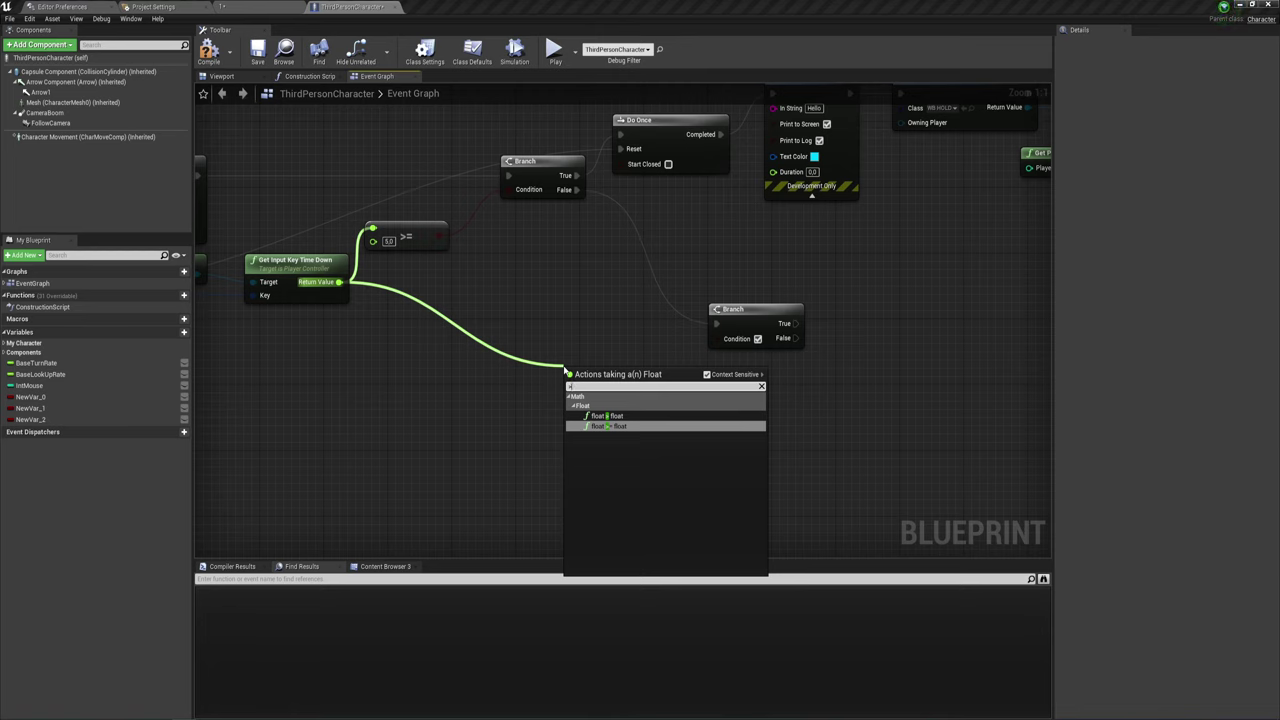
key(Return)
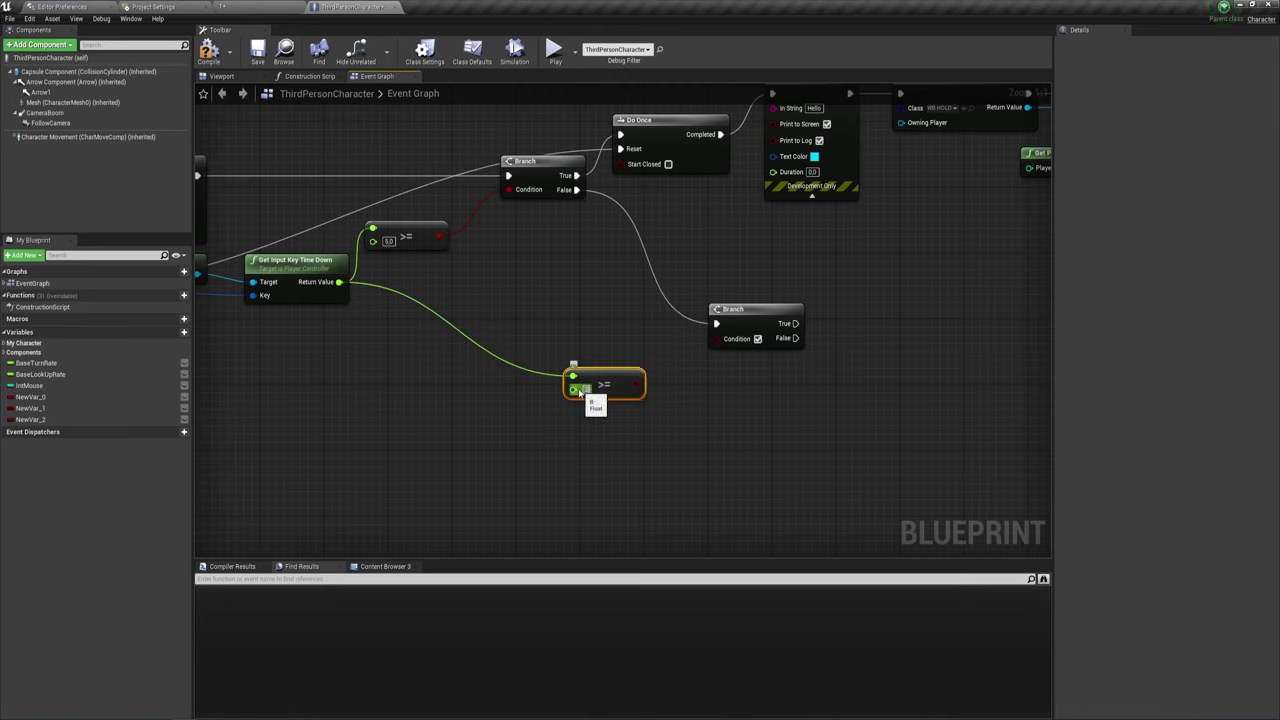
drag(638, 390, 717, 338)
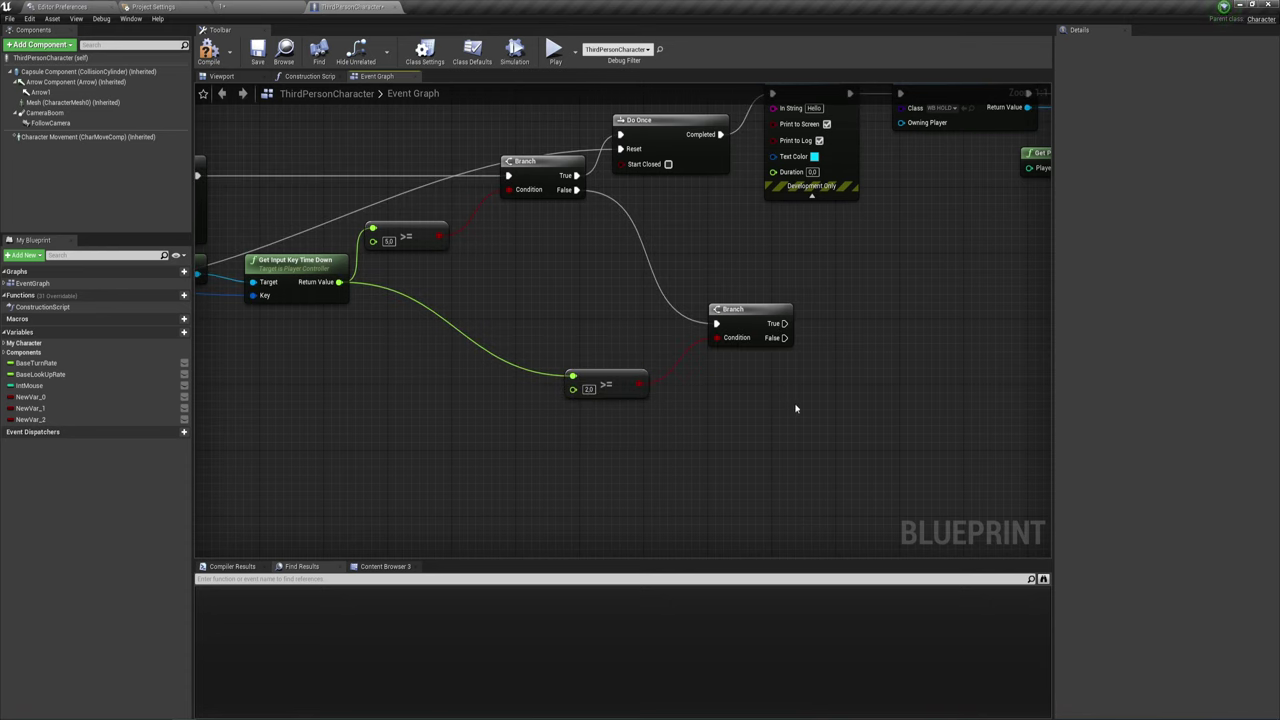
Add a Print String node on the second Branch's True output
right_drag(808, 349, 620, 362)
drag(600, 338, 665, 313)
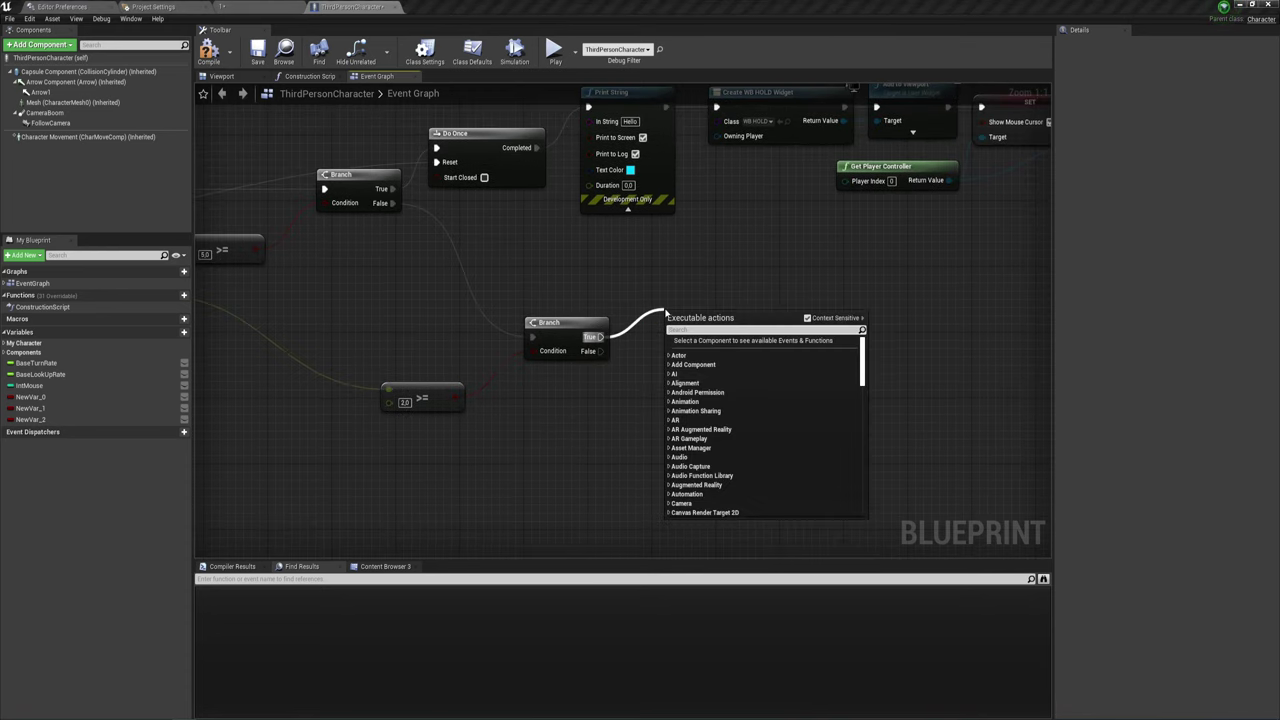
text(pr)
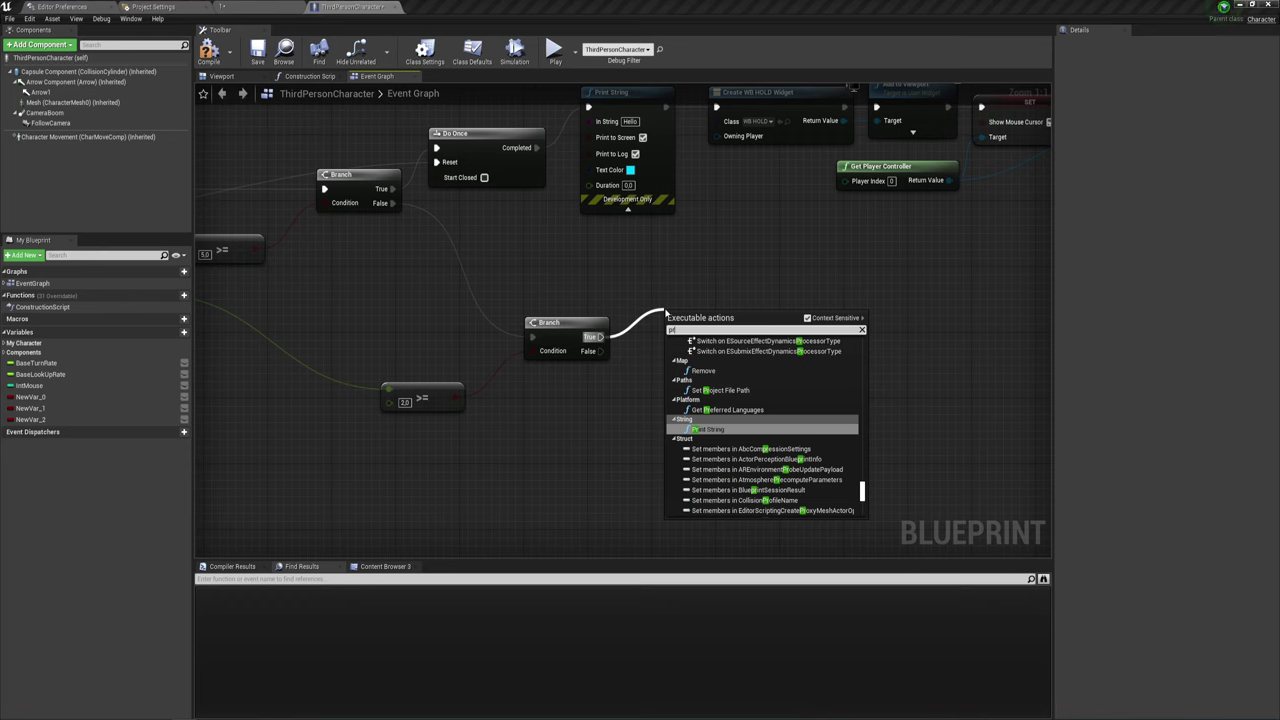
key(Return)
Set the new Print String's Text Color to saturated green, then collapse its advanced pins
drag(684, 316, 676, 275)
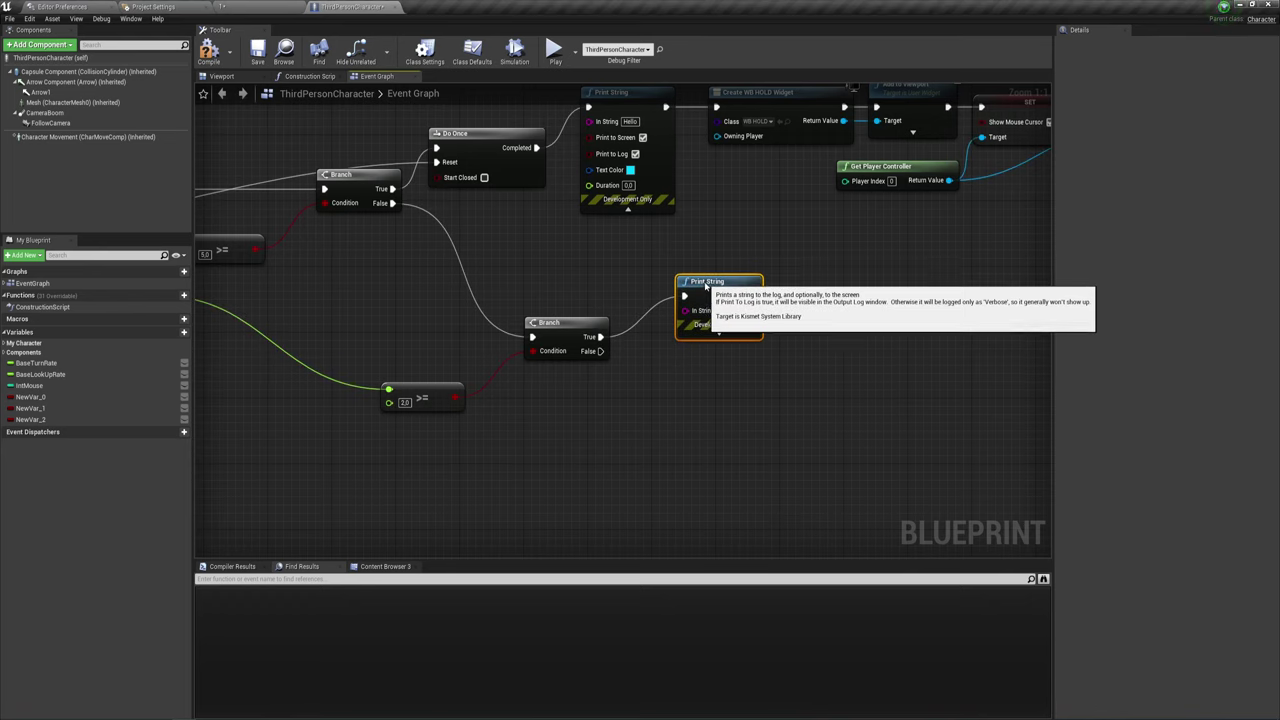
right_drag(708, 336, 691, 343)
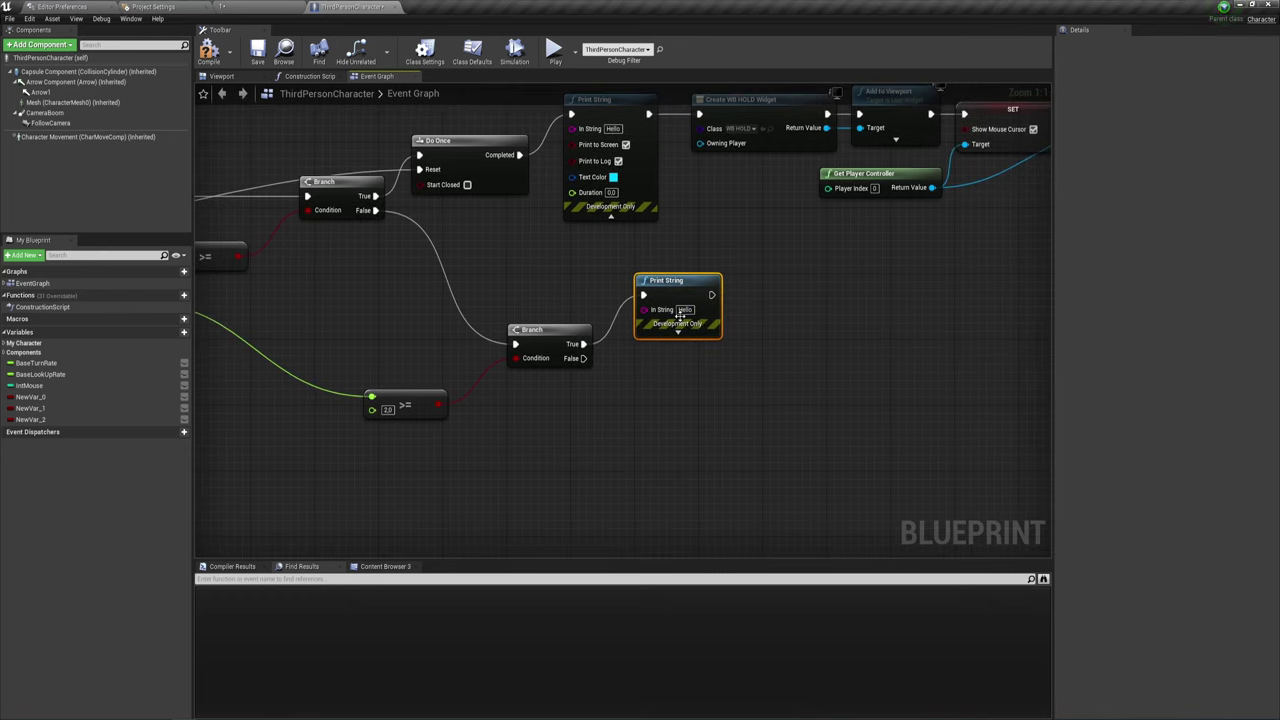
click(678, 333)
click(686, 358)
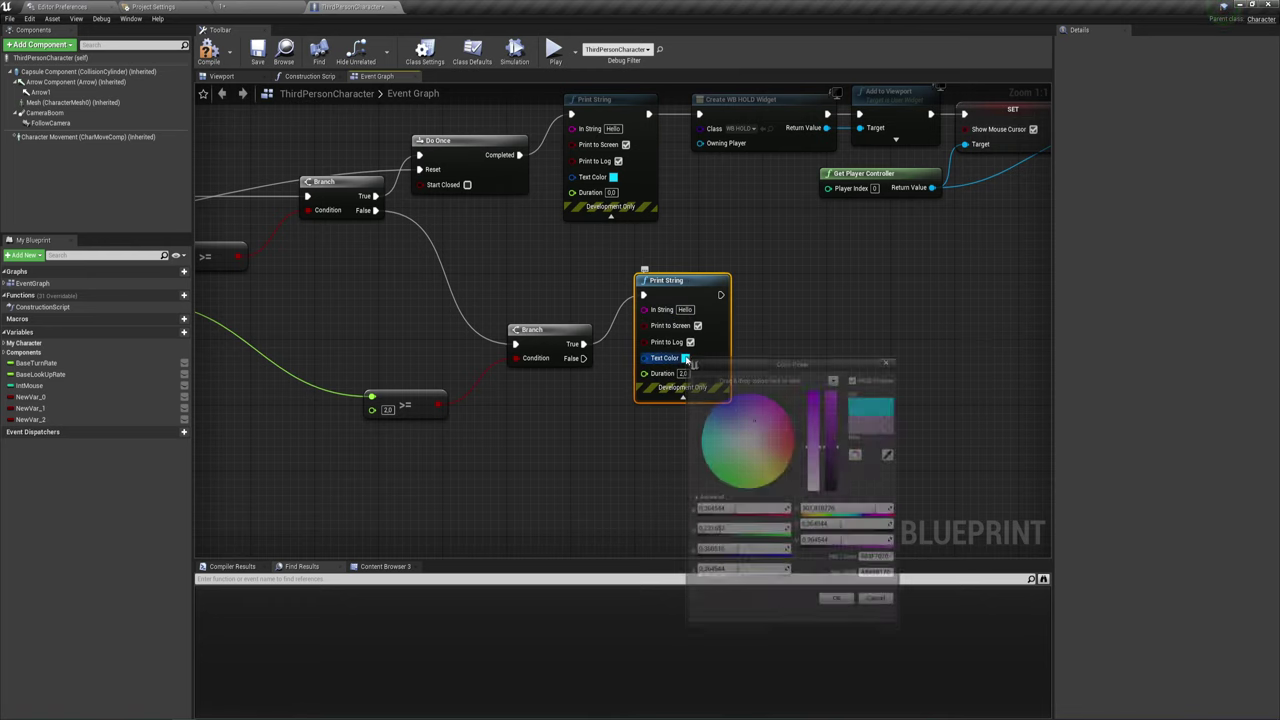
click(755, 465)
drag(755, 465, 716, 490)
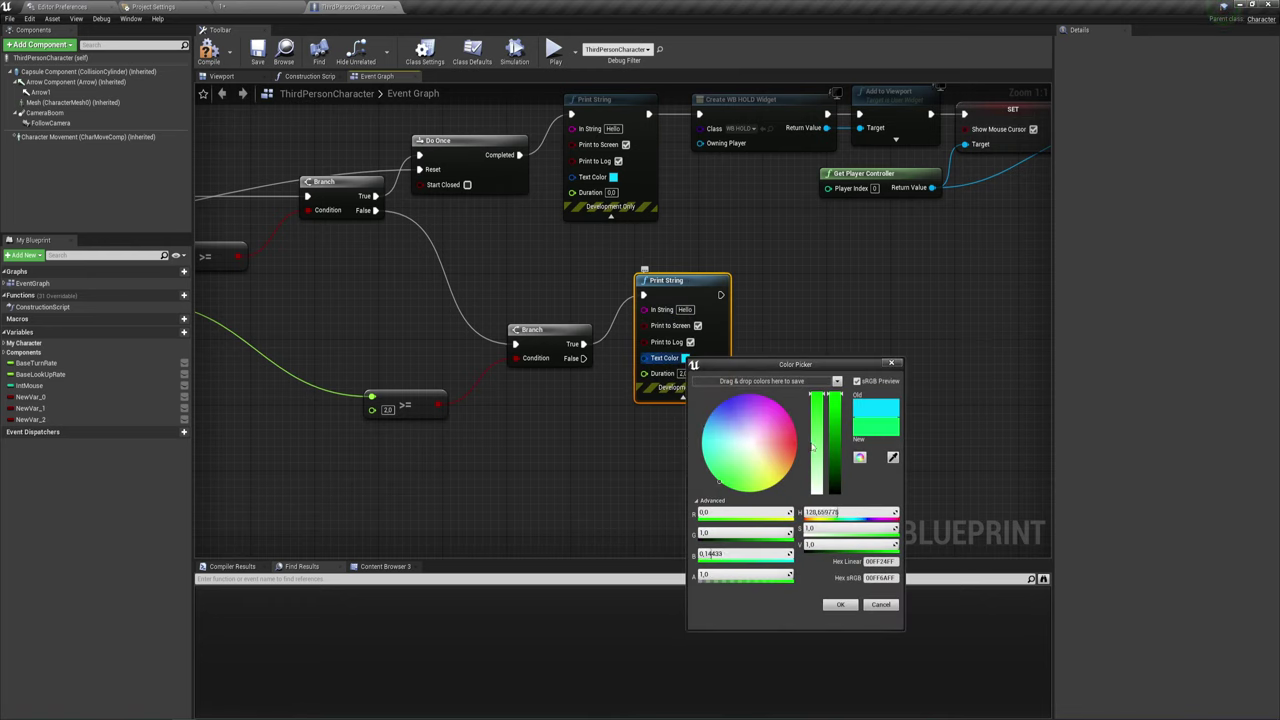
click(839, 605)
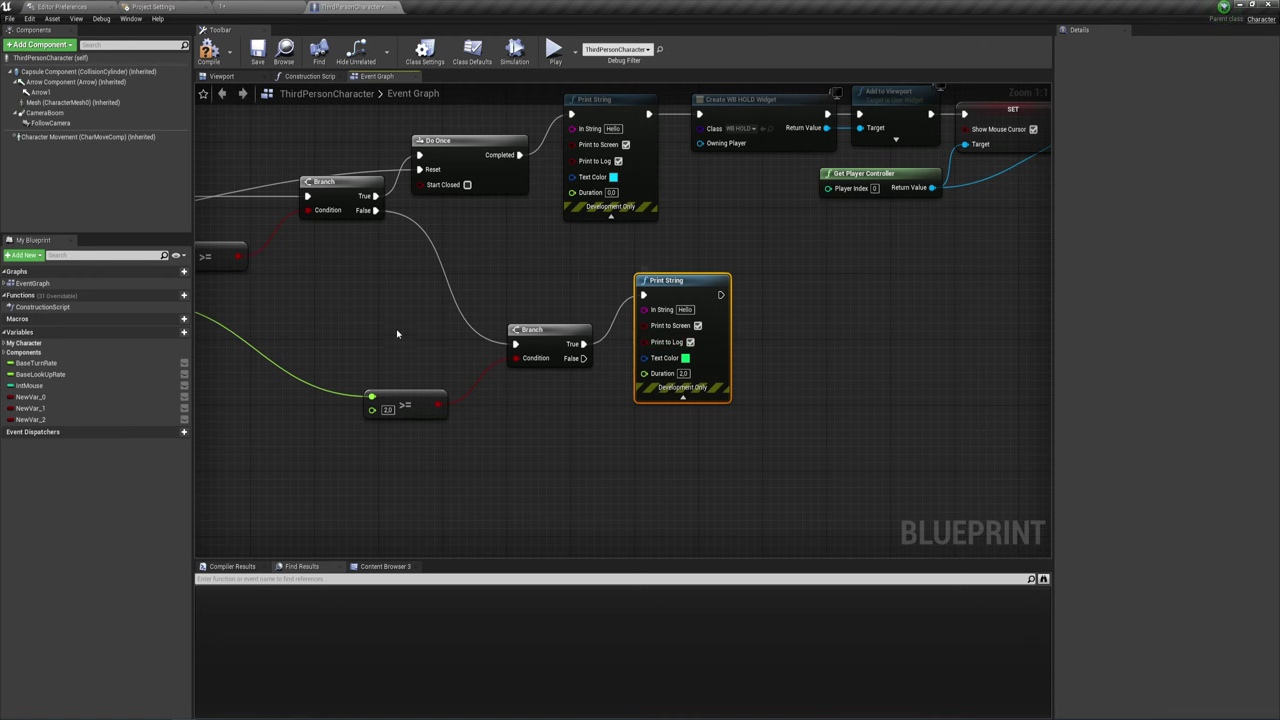
right_drag(631, 442, 650, 427)
click(703, 384)
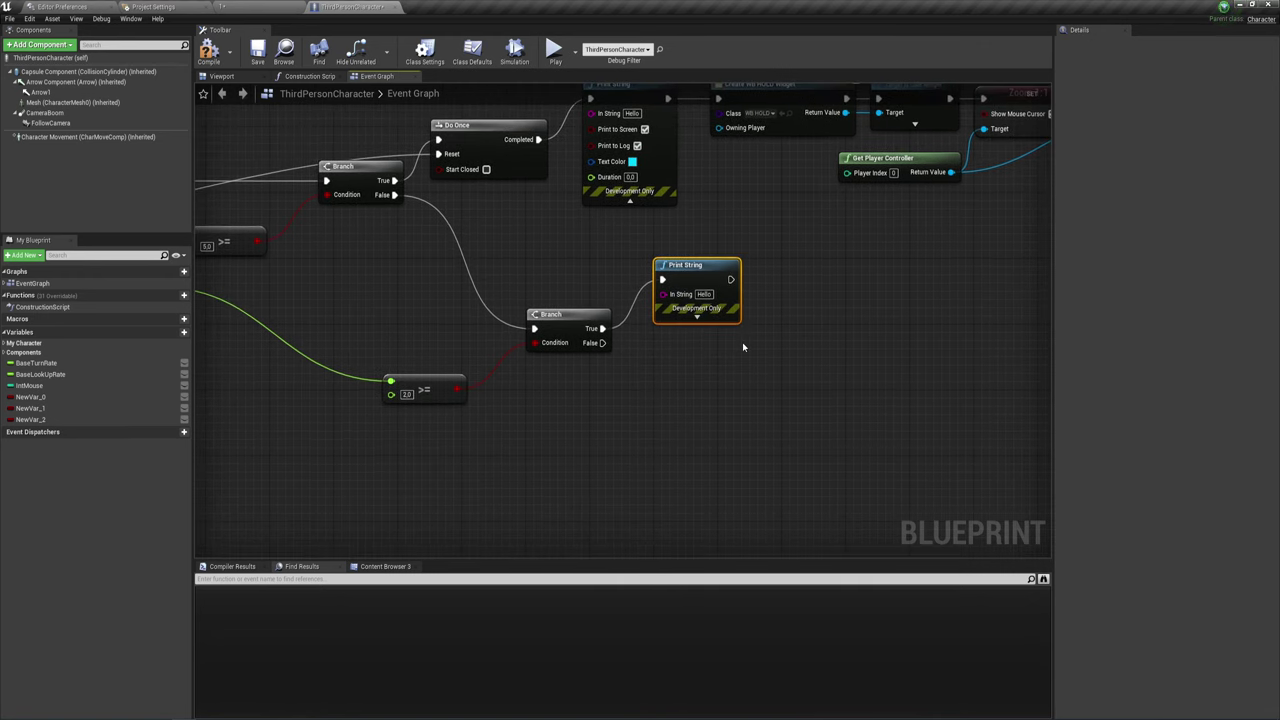
click(697, 316)
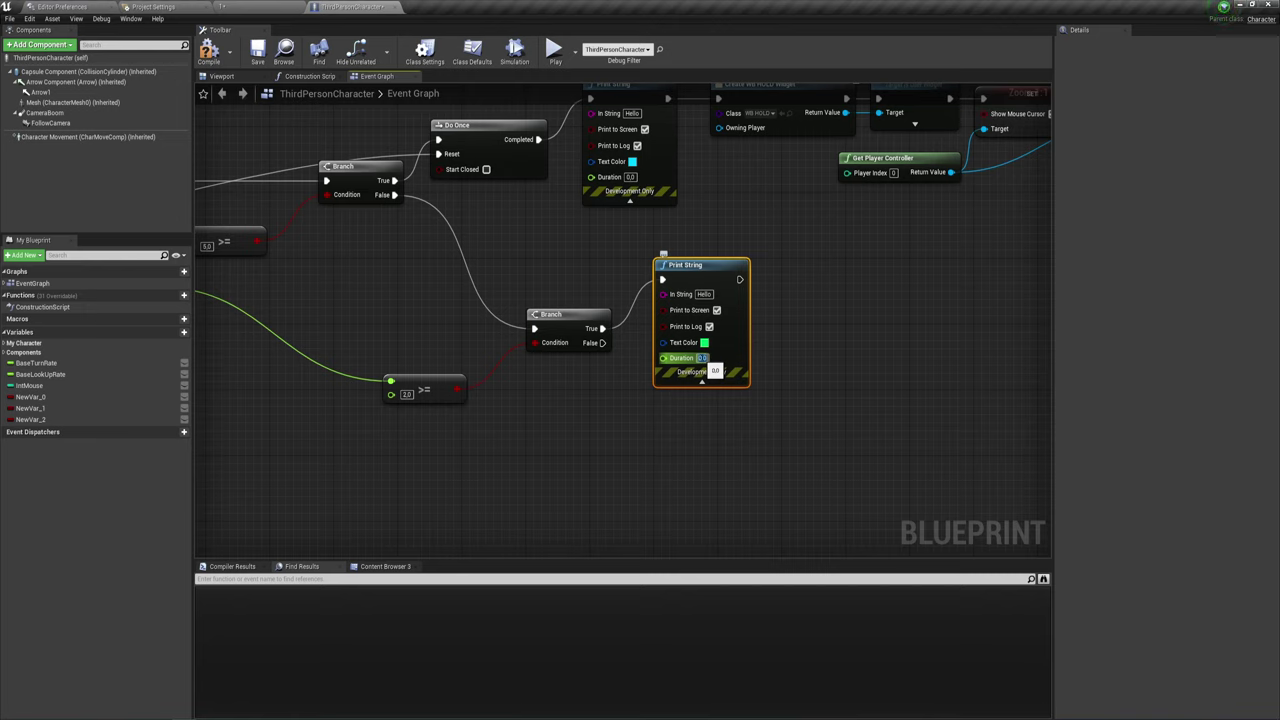
click(703, 383)
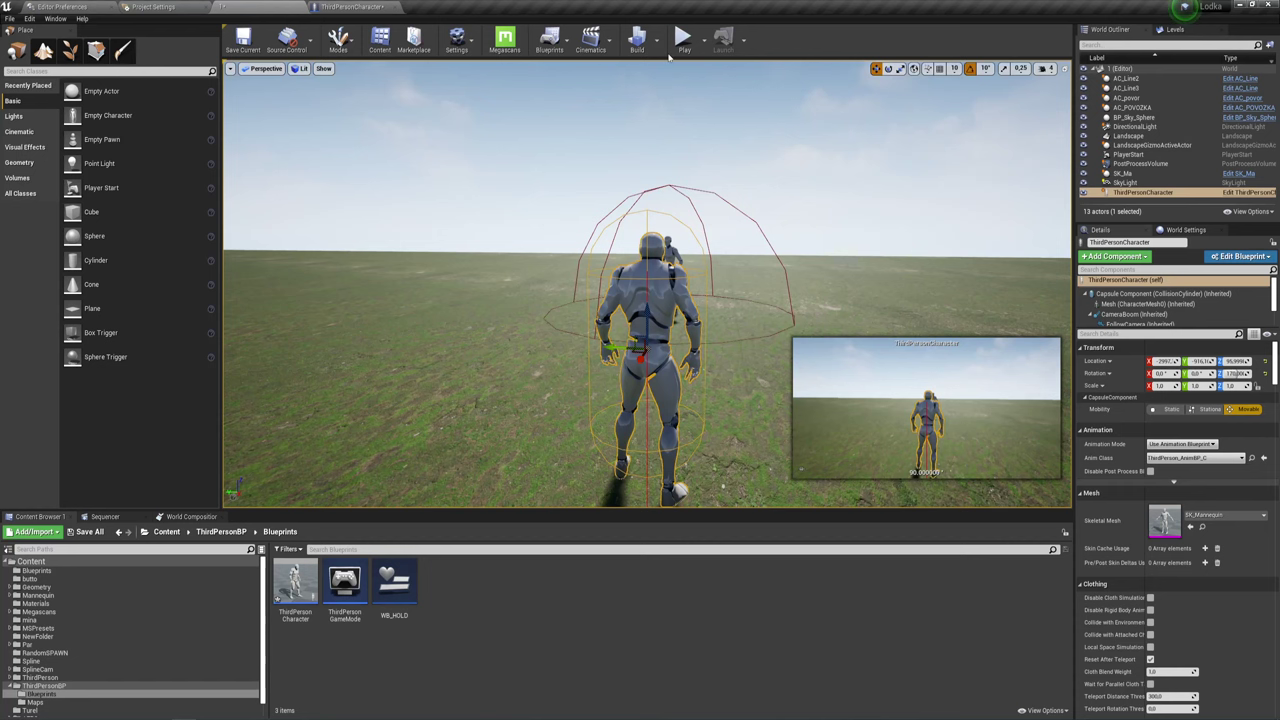
Play-test, hold E to bring up the Robot01 dialogue, decline it with Отказаться, and stop
click(683, 40)
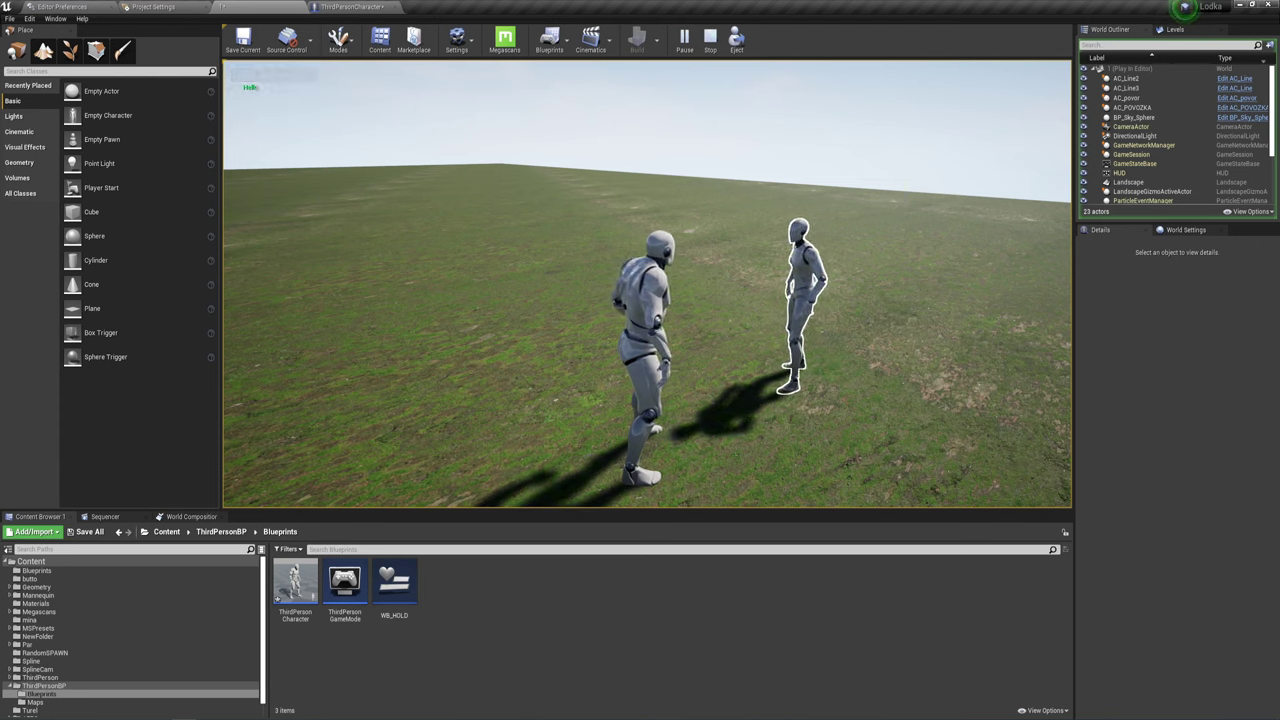
key(e)
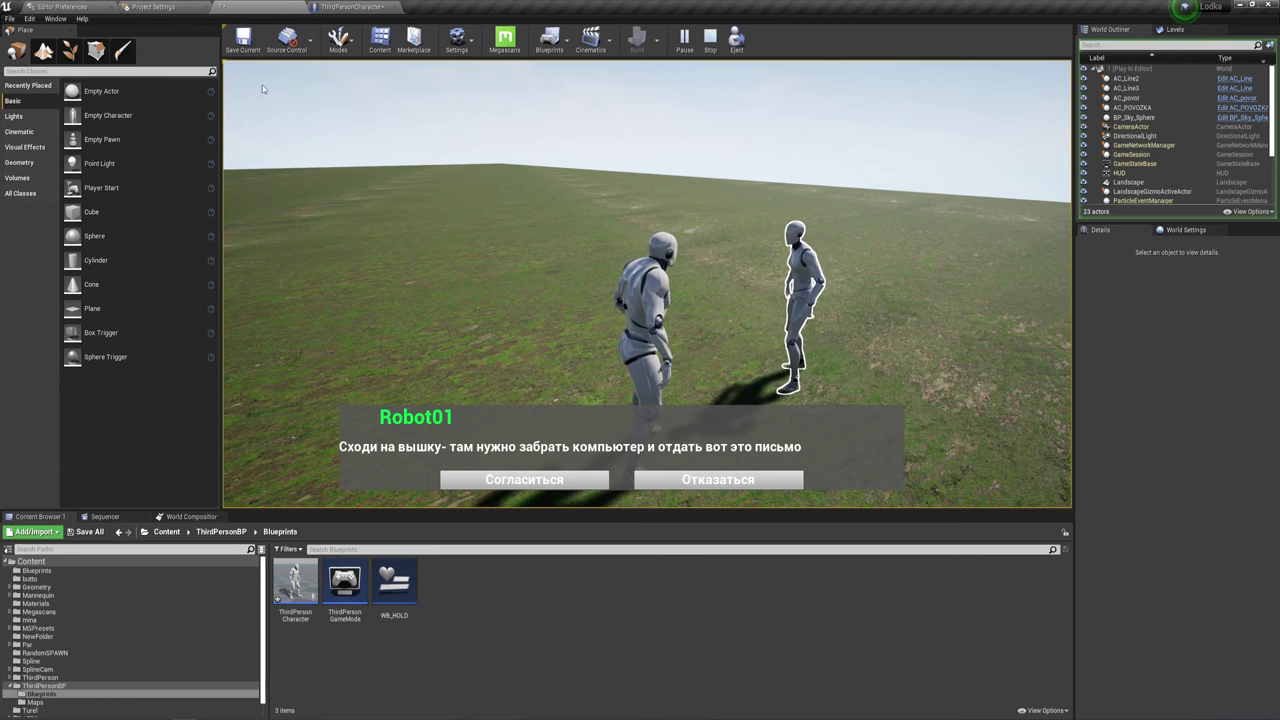
click(718, 479)
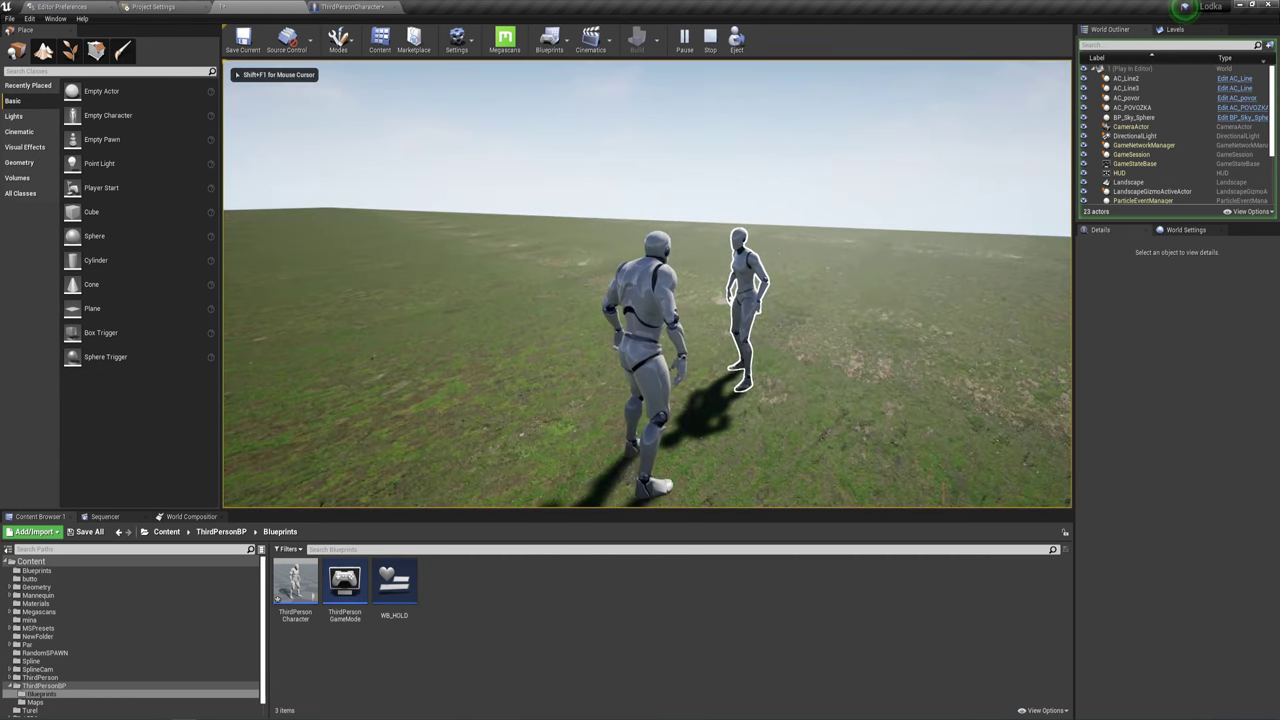
key(Escape)
Make the second Branch check hold time == 2.0 and delete the old >= 2.0 comparison
click(380, 7)
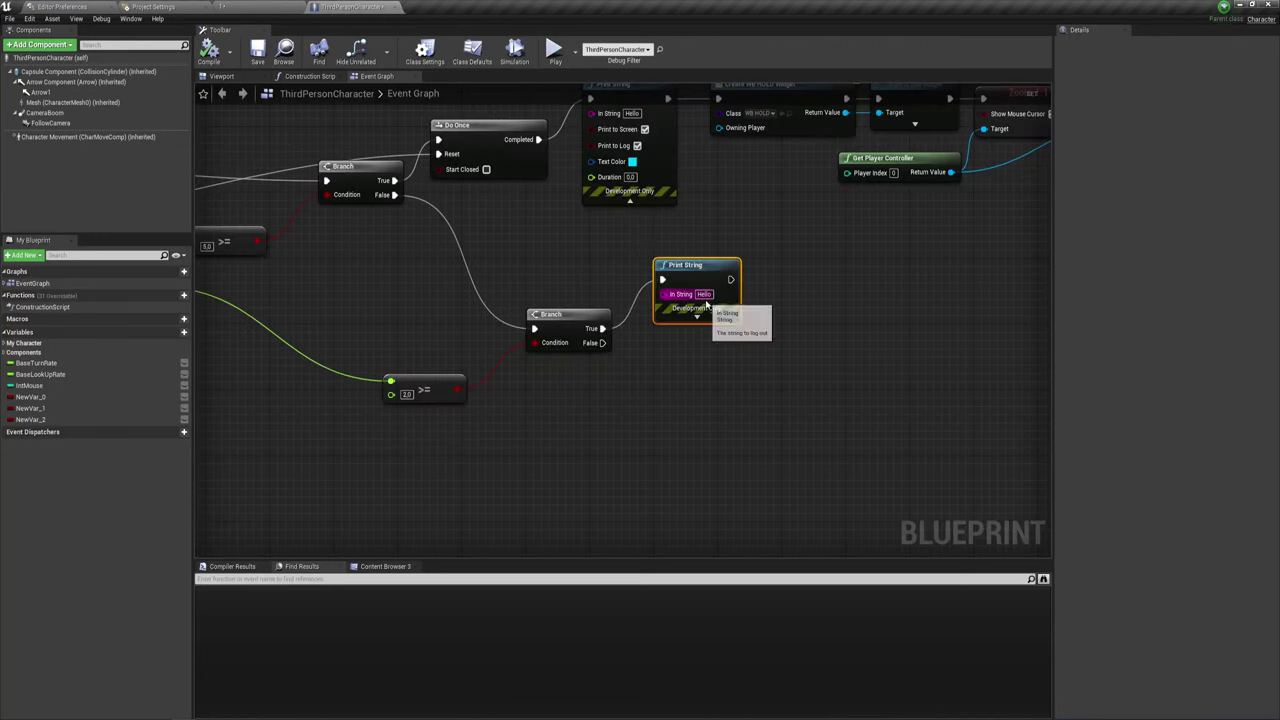
right_drag(451, 418, 637, 422)
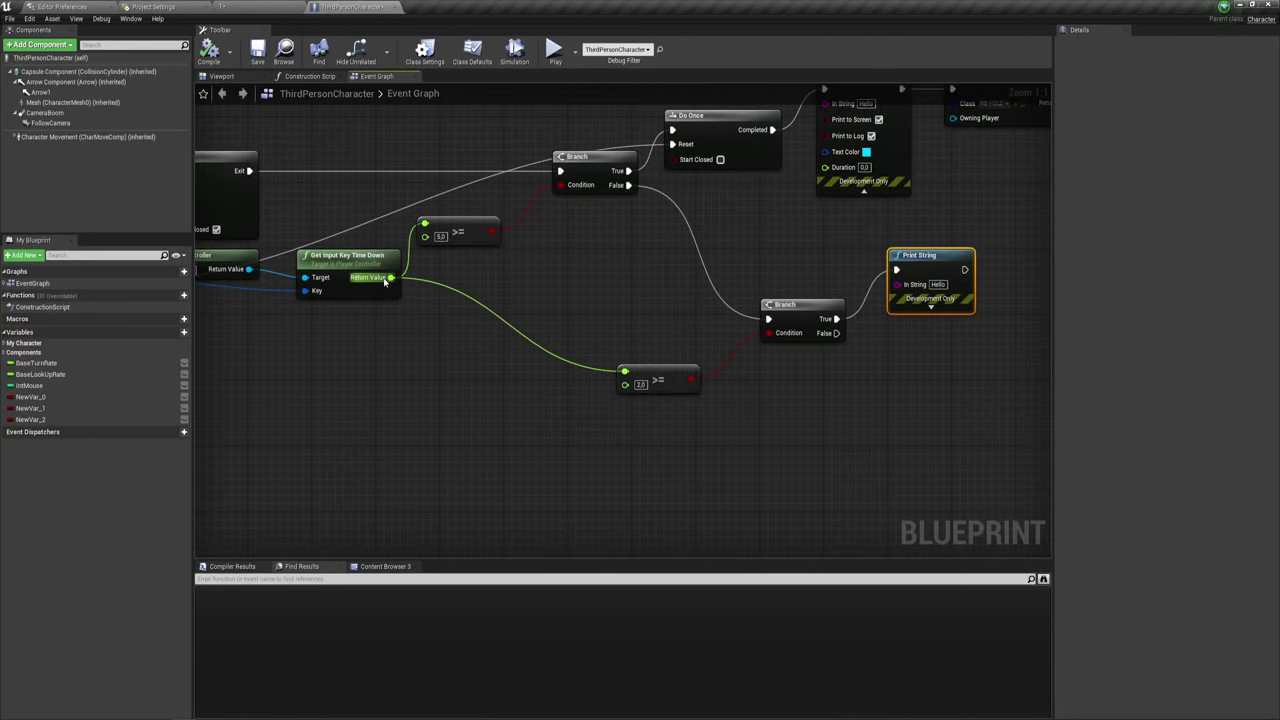
drag(389, 277, 554, 290)
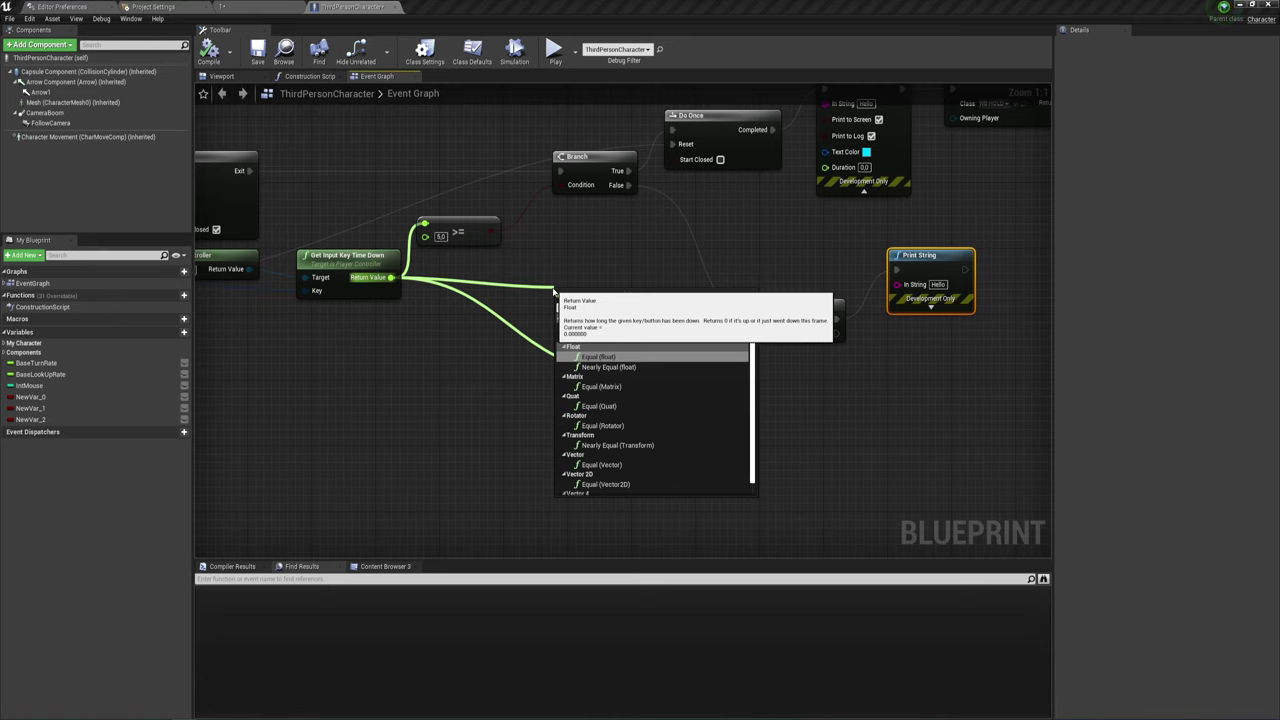
click(598, 358)
drag(627, 305, 768, 333)
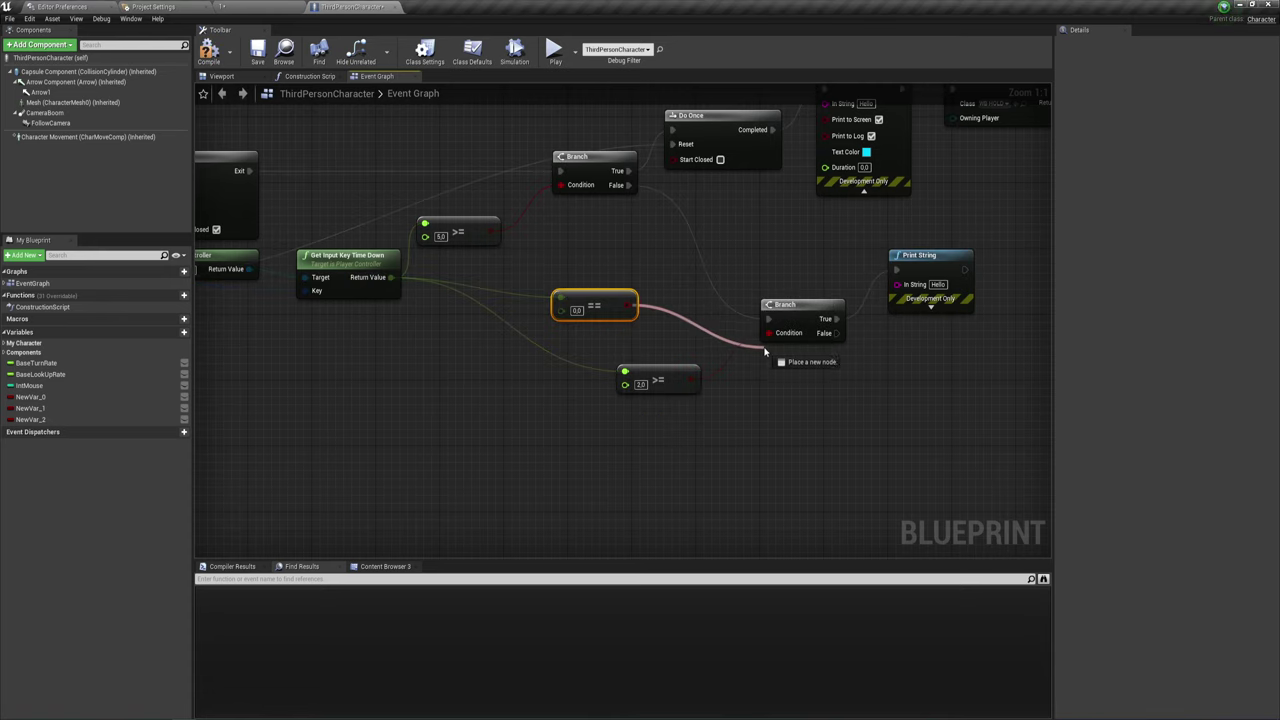
drag(616, 305, 688, 338)
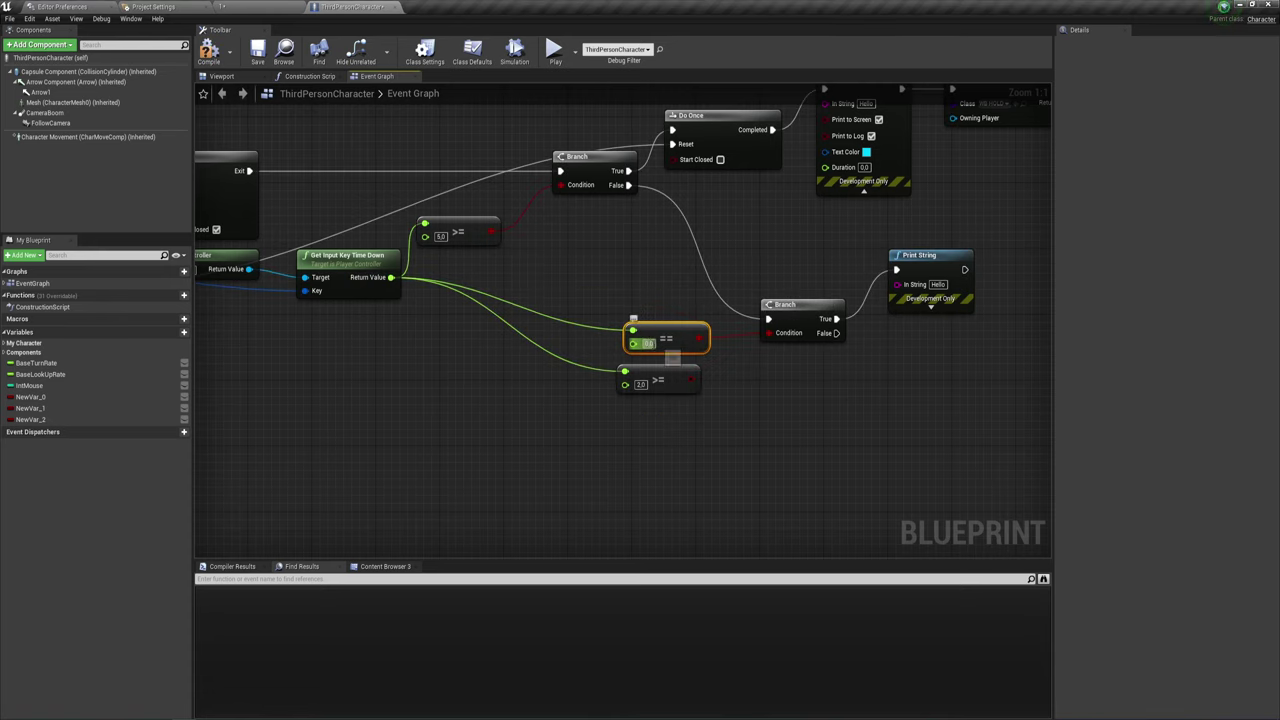
click(652, 344)
text(2)
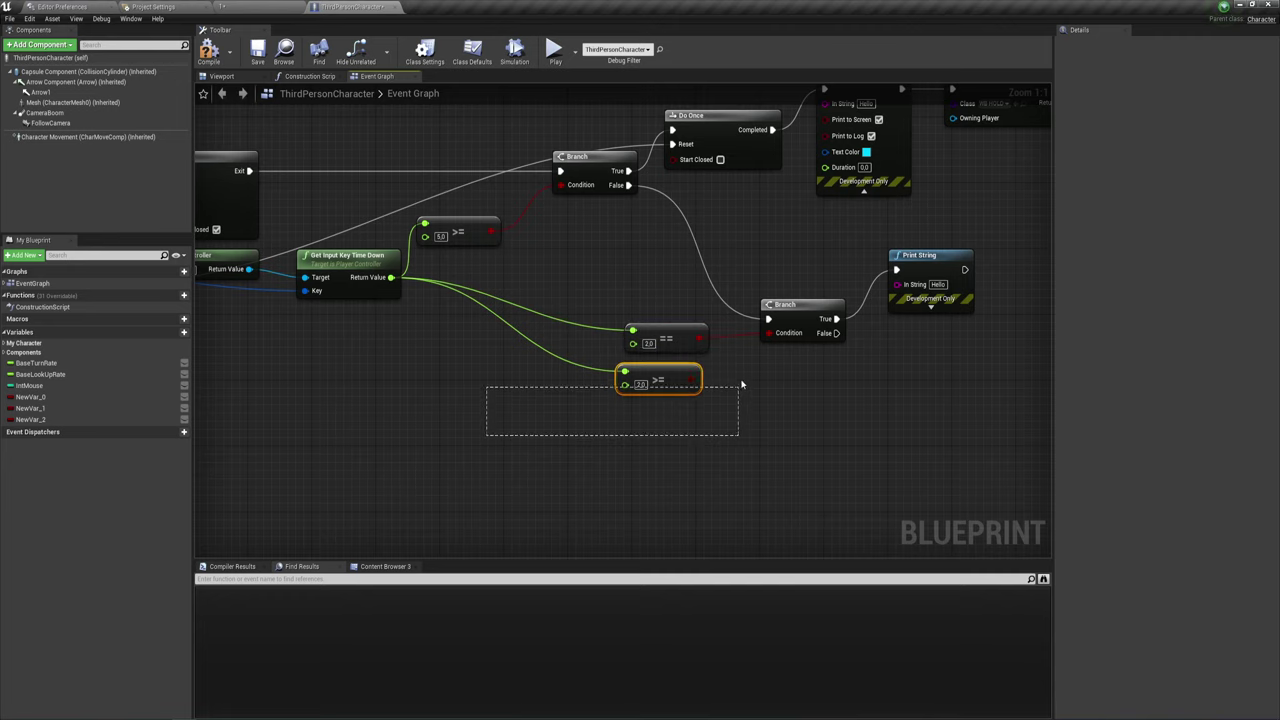
key(Delete)
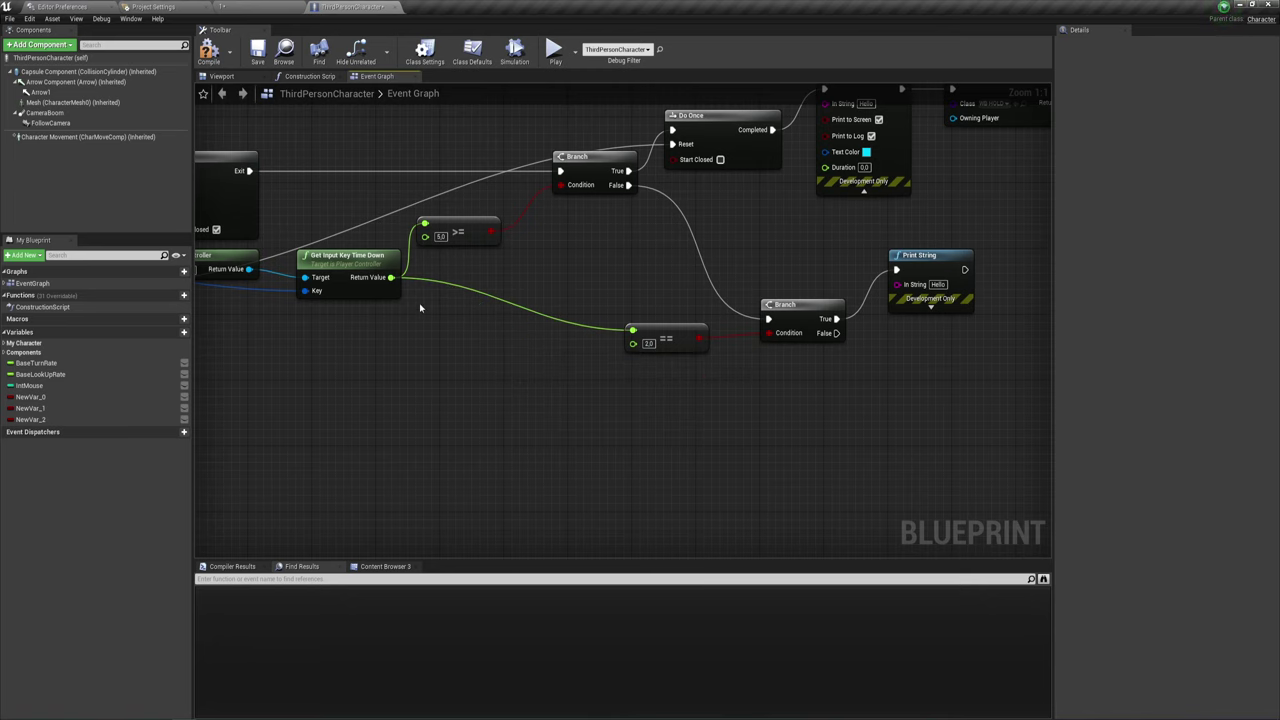
right_drag(662, 344, 705, 362)
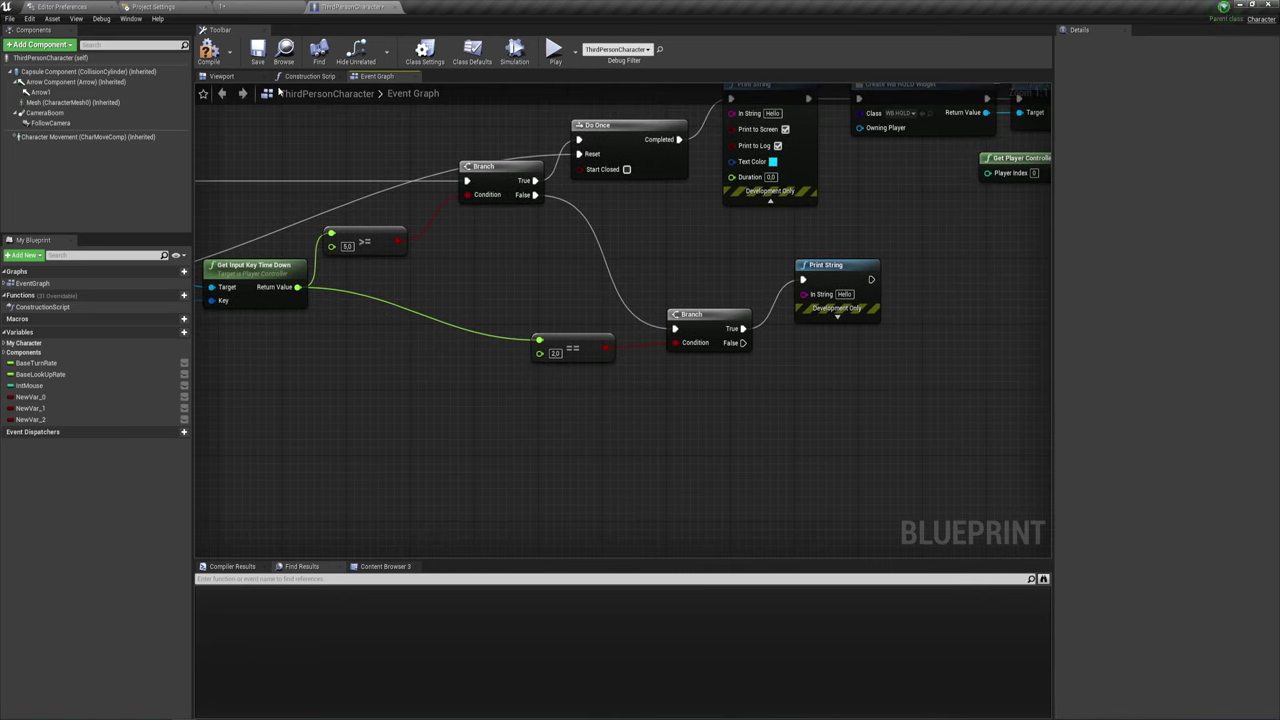
Play-test by walking to the other character and holding E for Robot01, then return to the Event Graph
click(239, 6)
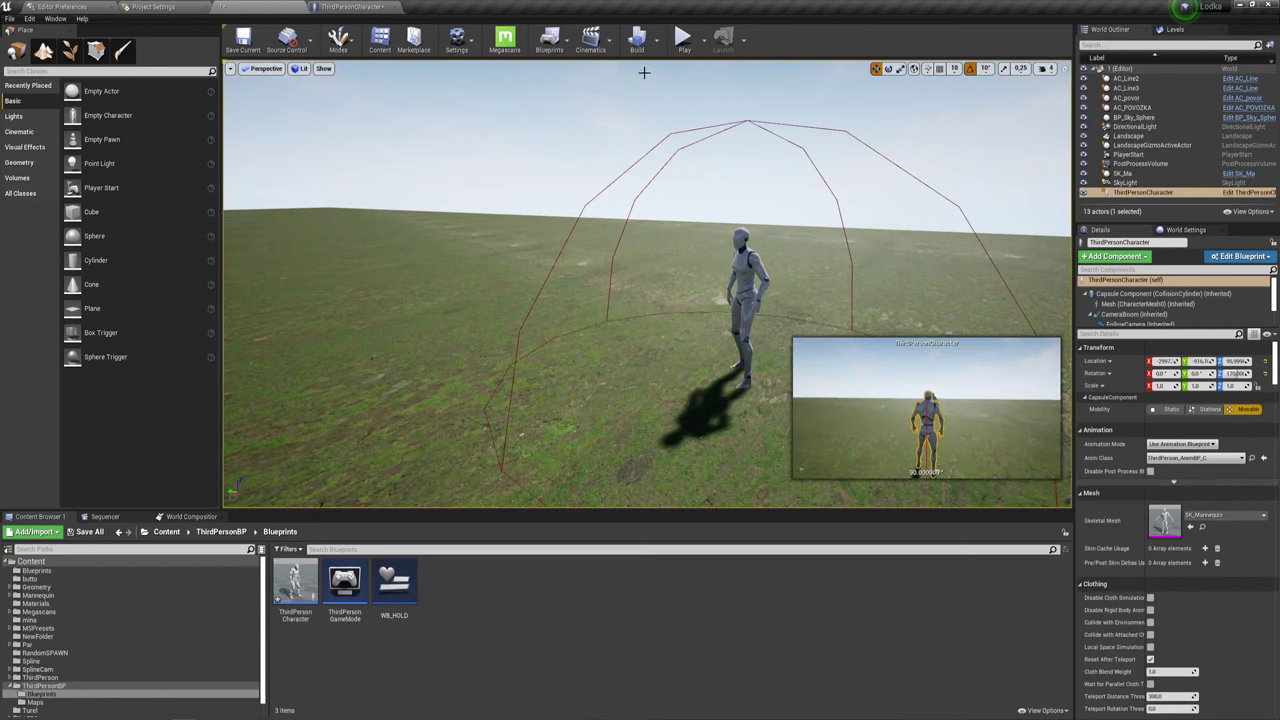
click(680, 40)
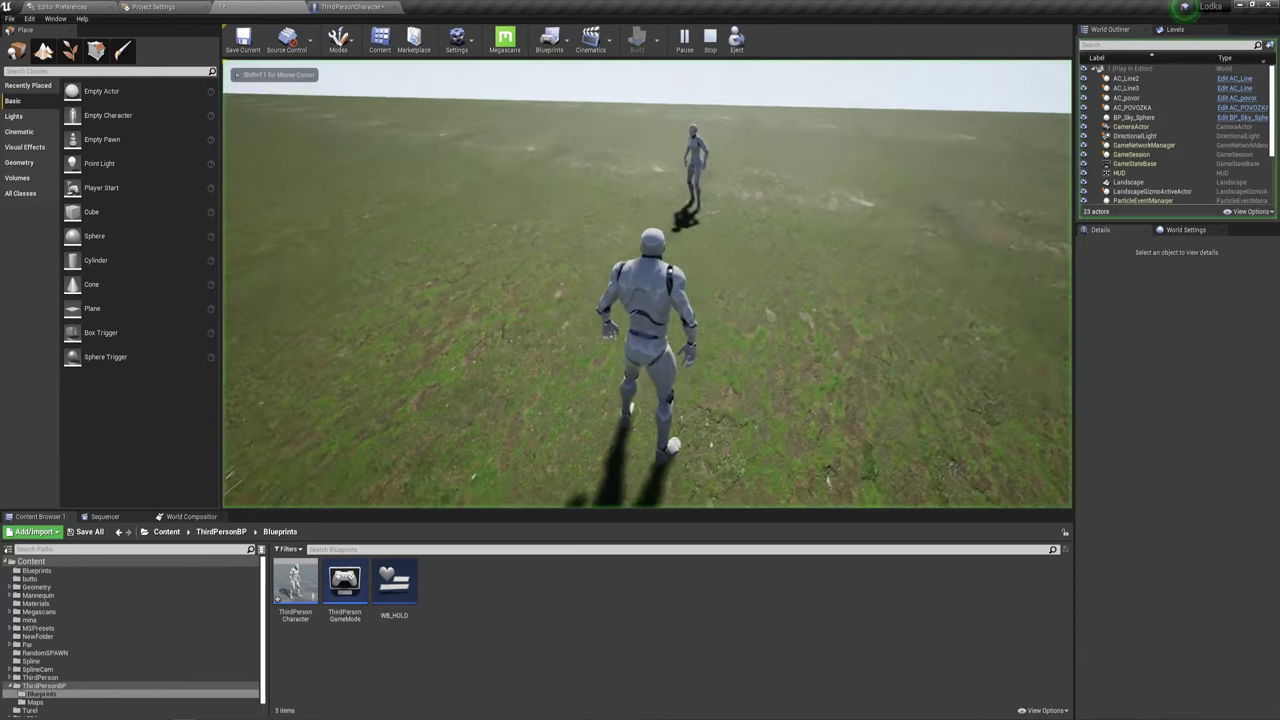
key(w)
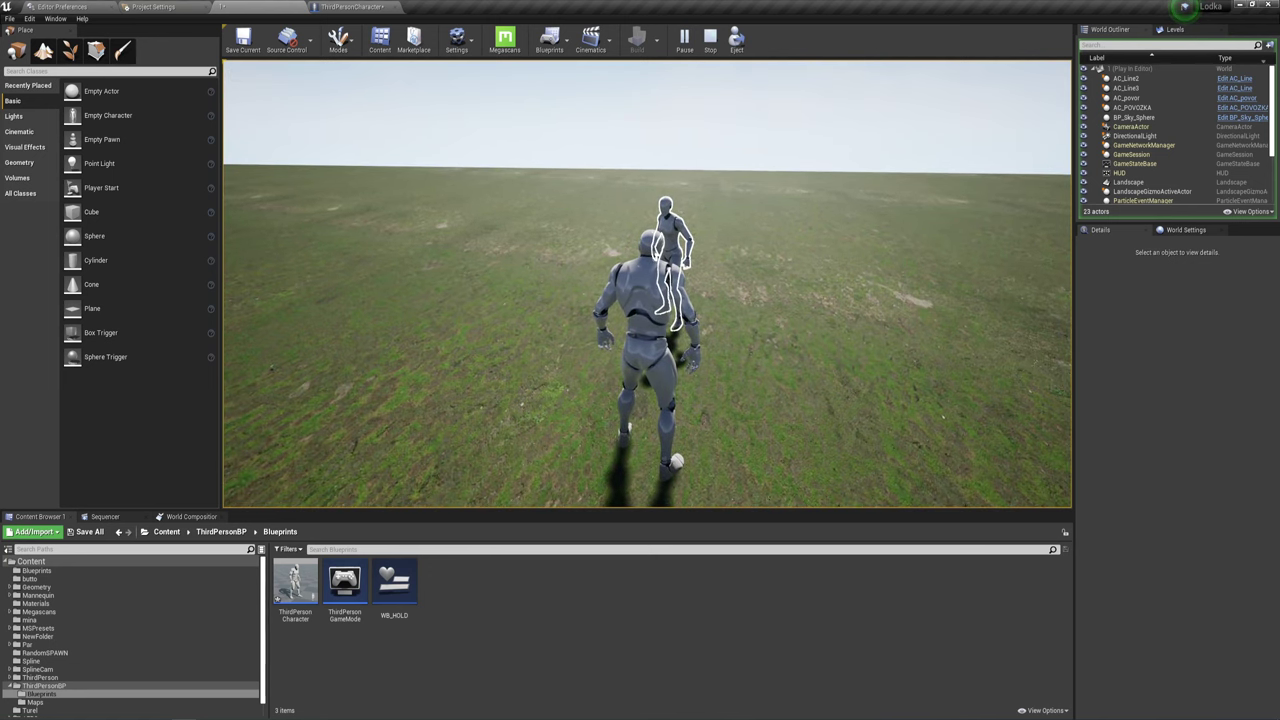
key(e)
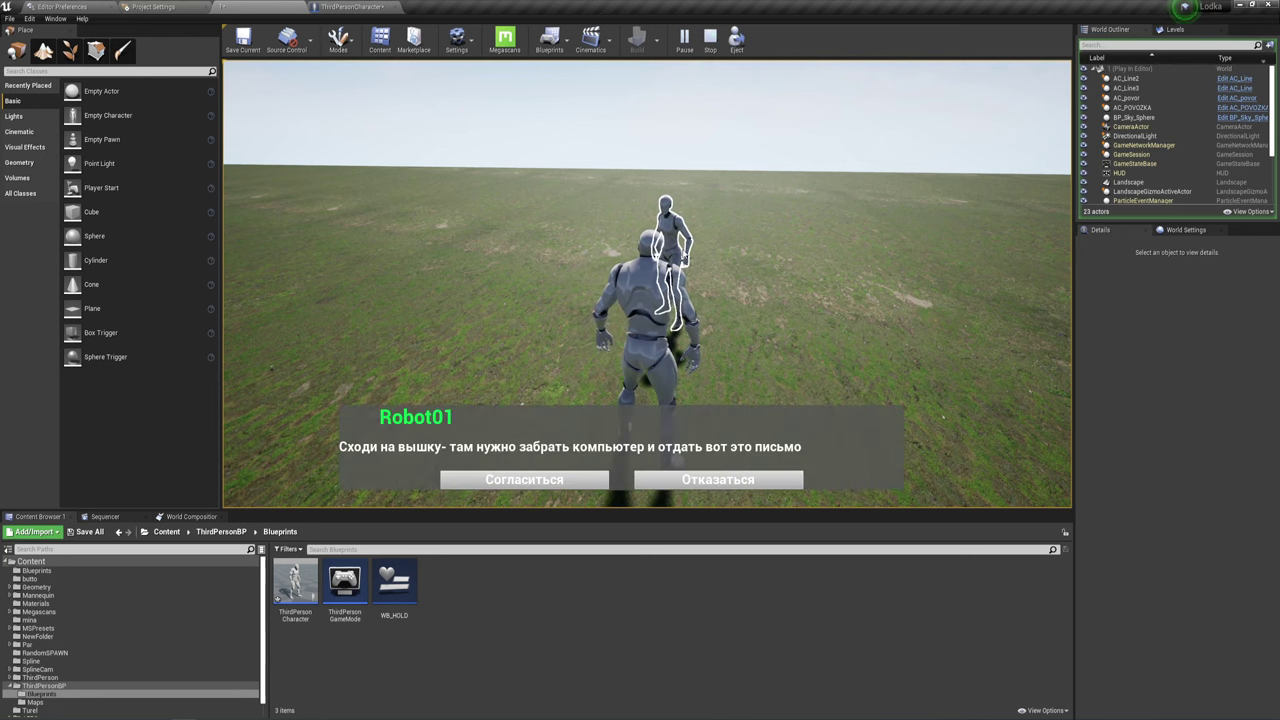
key(Escape)
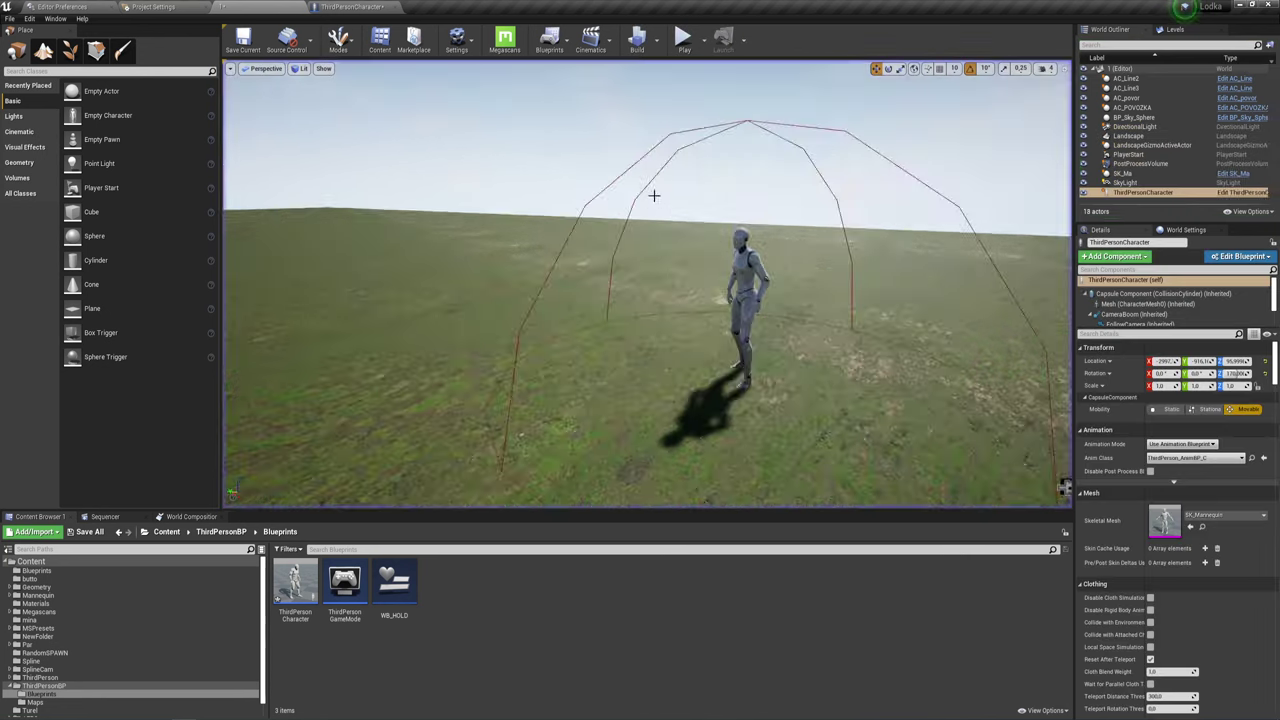
click(385, 7)
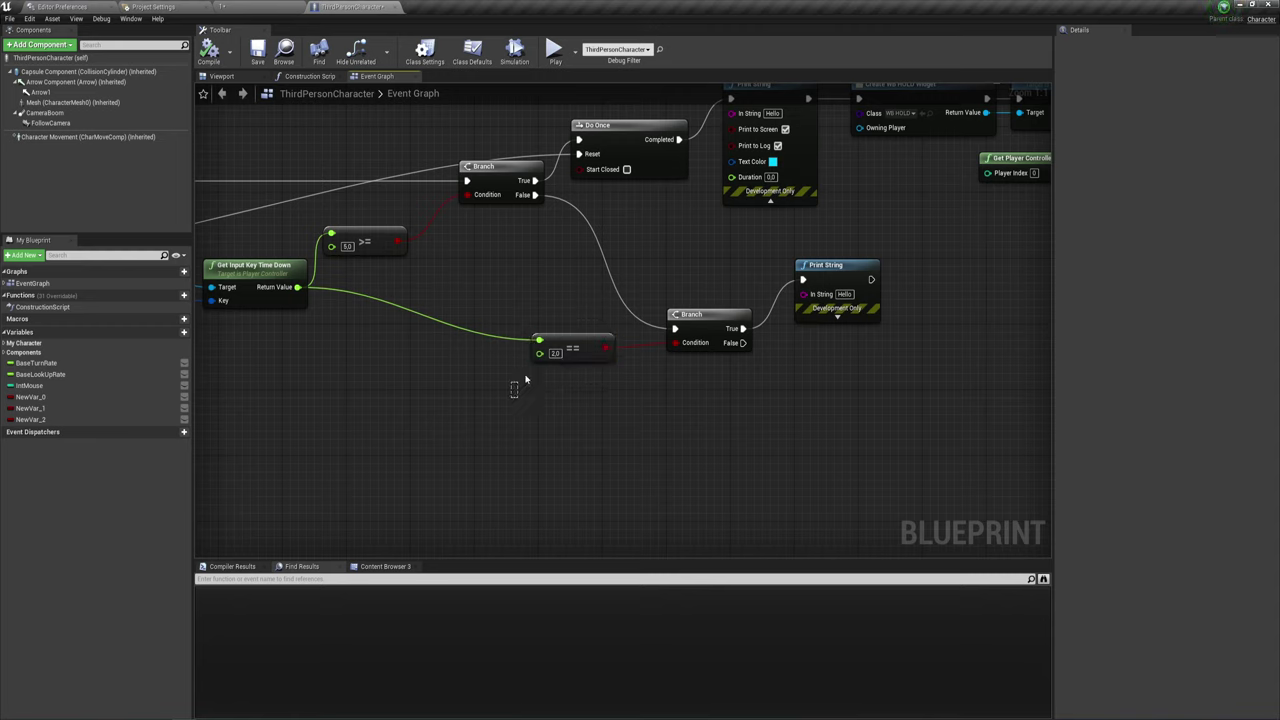
Add hold time > 2.0 and hold time < comparison nodes from the Return Value
drag(525, 379, 619, 326)
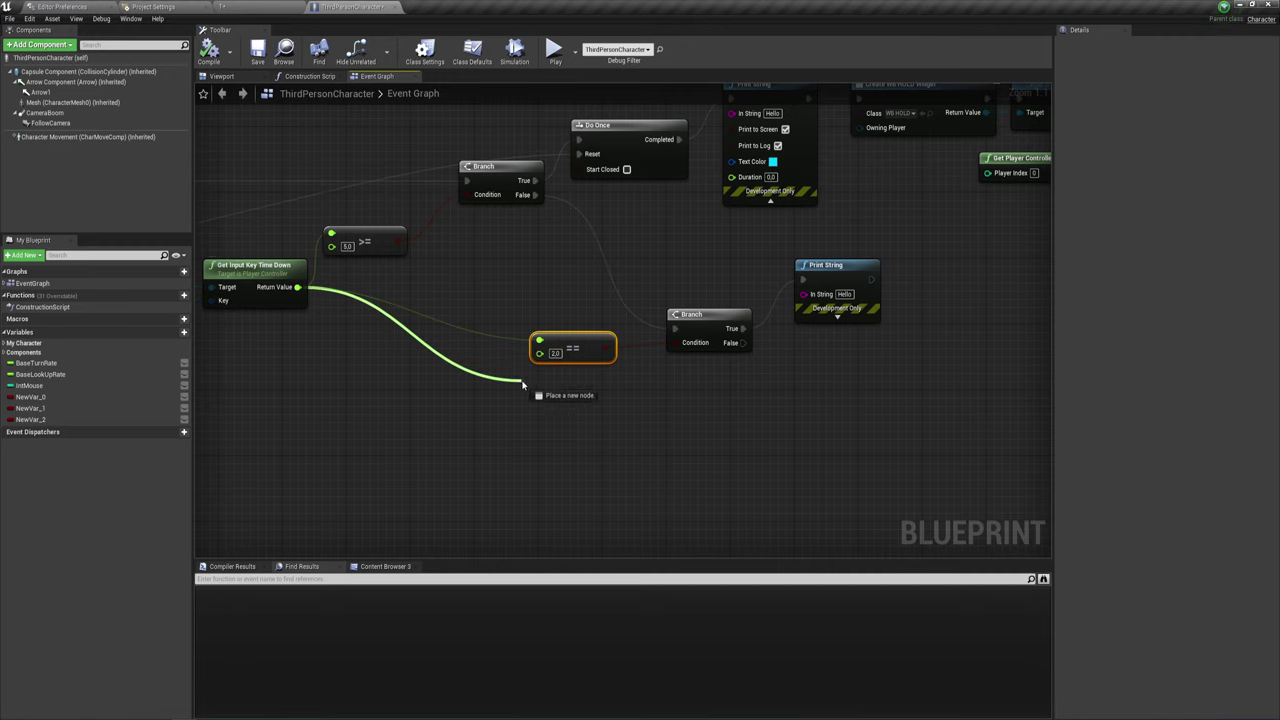
drag(298, 287, 527, 389)
text(=)
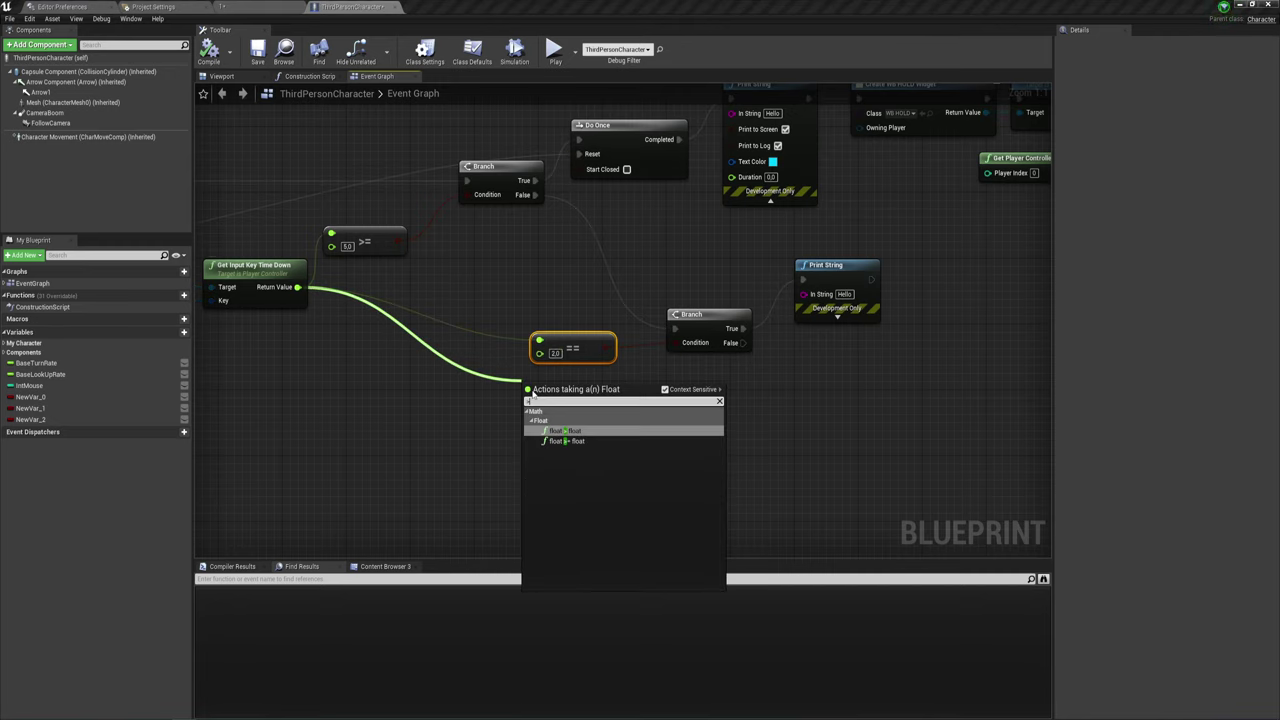
key(BackSpace)
text(>)
click(563, 431)
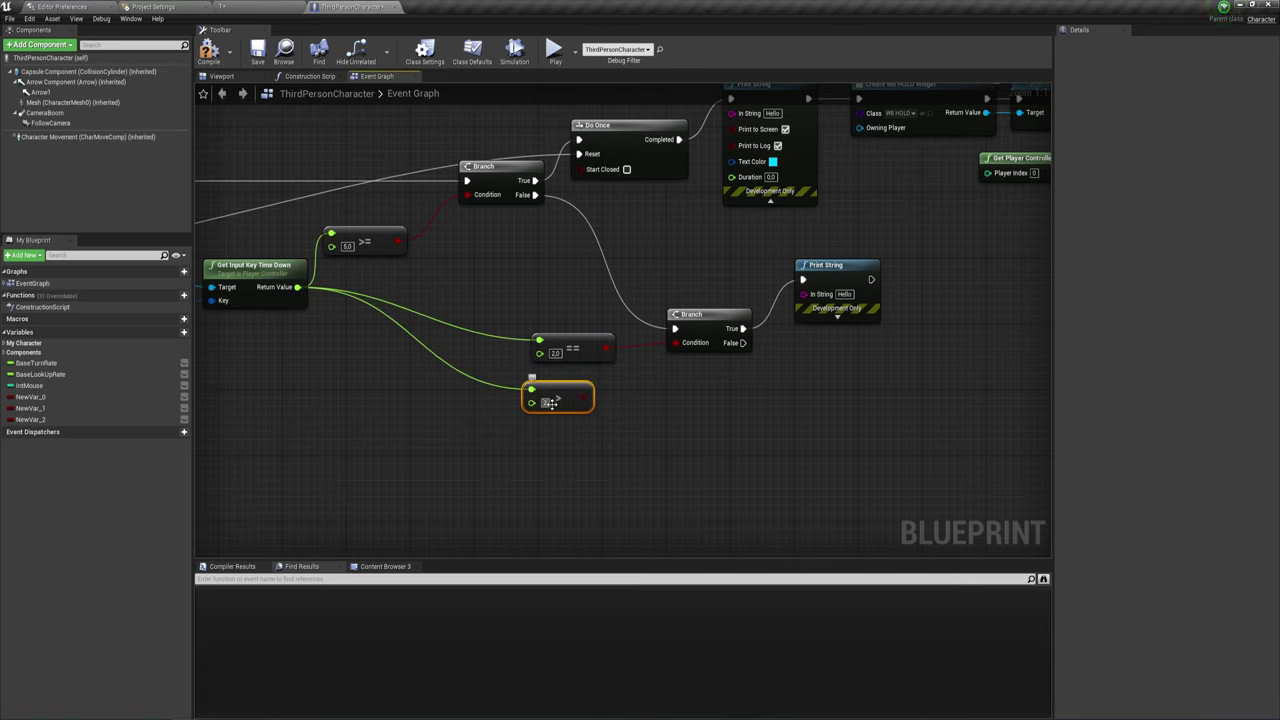
drag(298, 287, 498, 437)
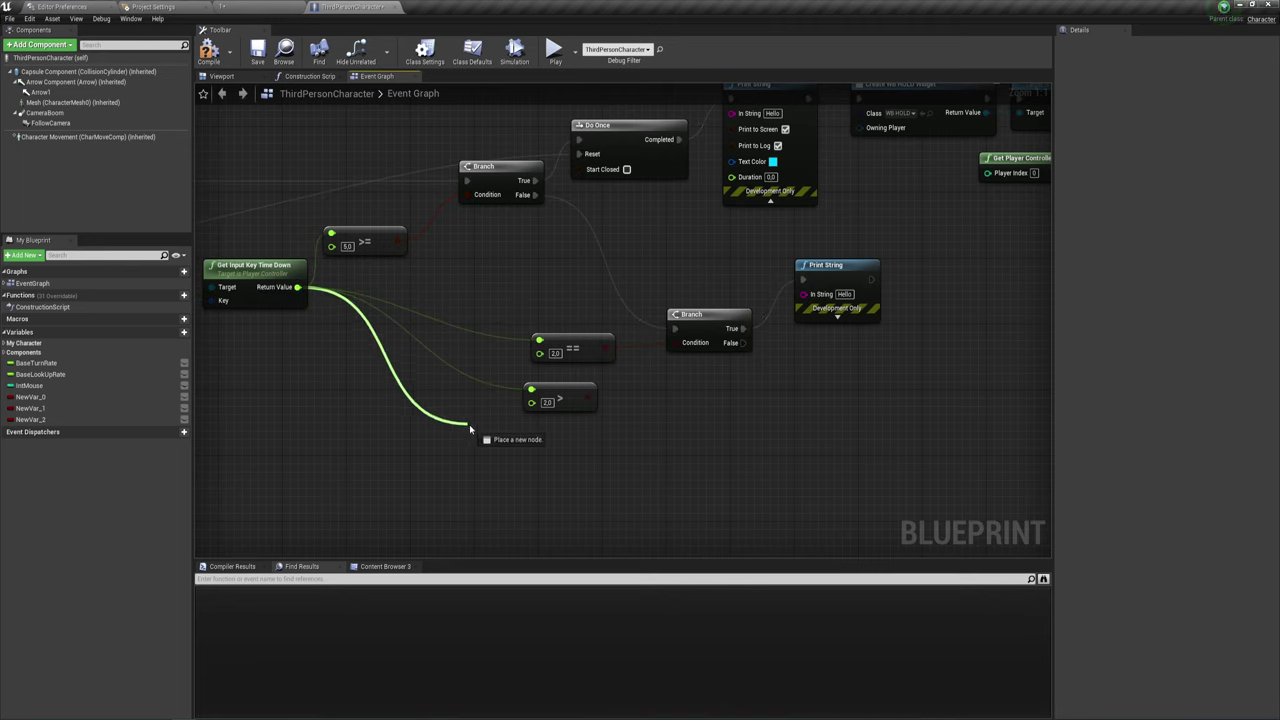
text(<)
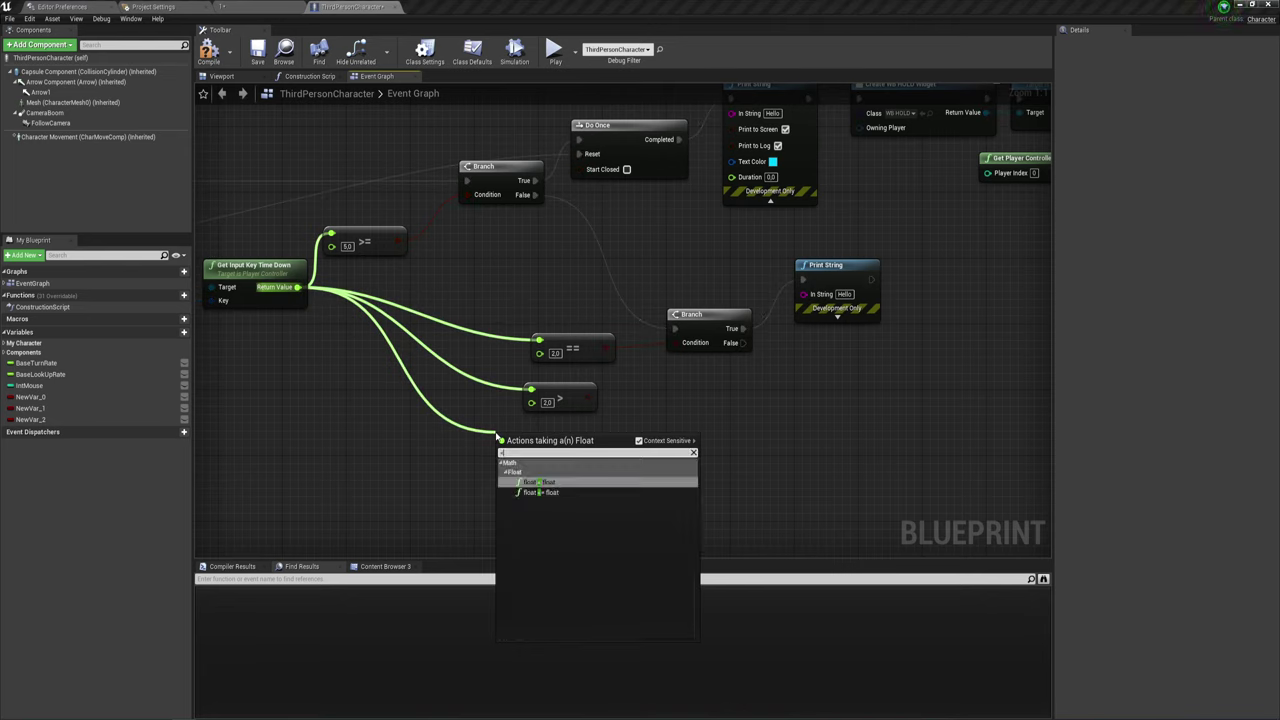
click(545, 483)
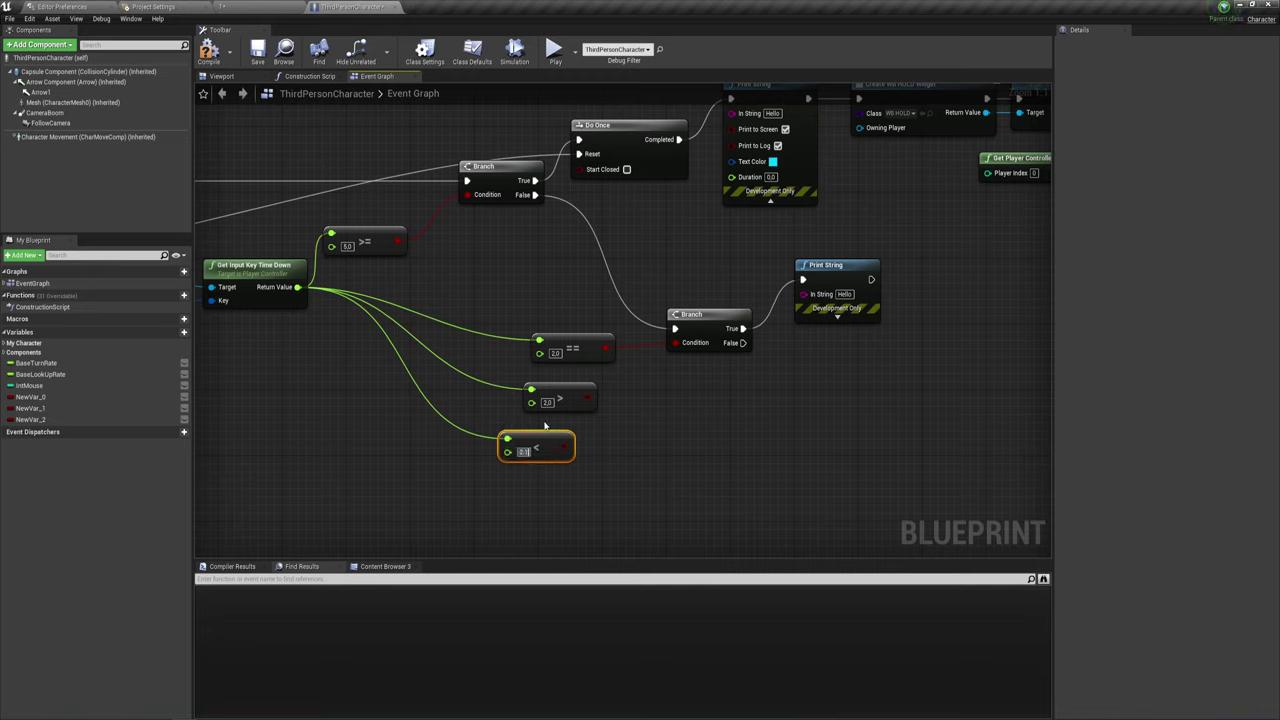
Combine both comparisons with AND into the Branch Condition, delete the == node, and return to the level editor
drag(570, 440, 614, 421)
text(and)
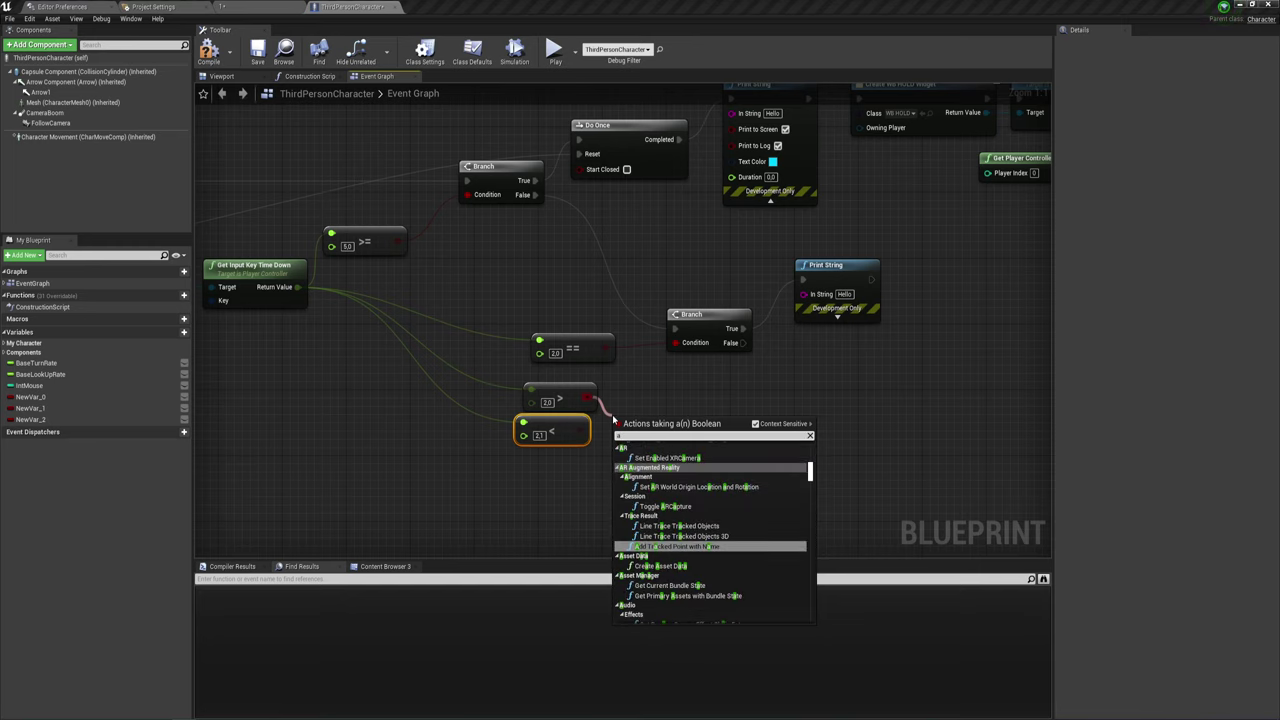
click(660, 535)
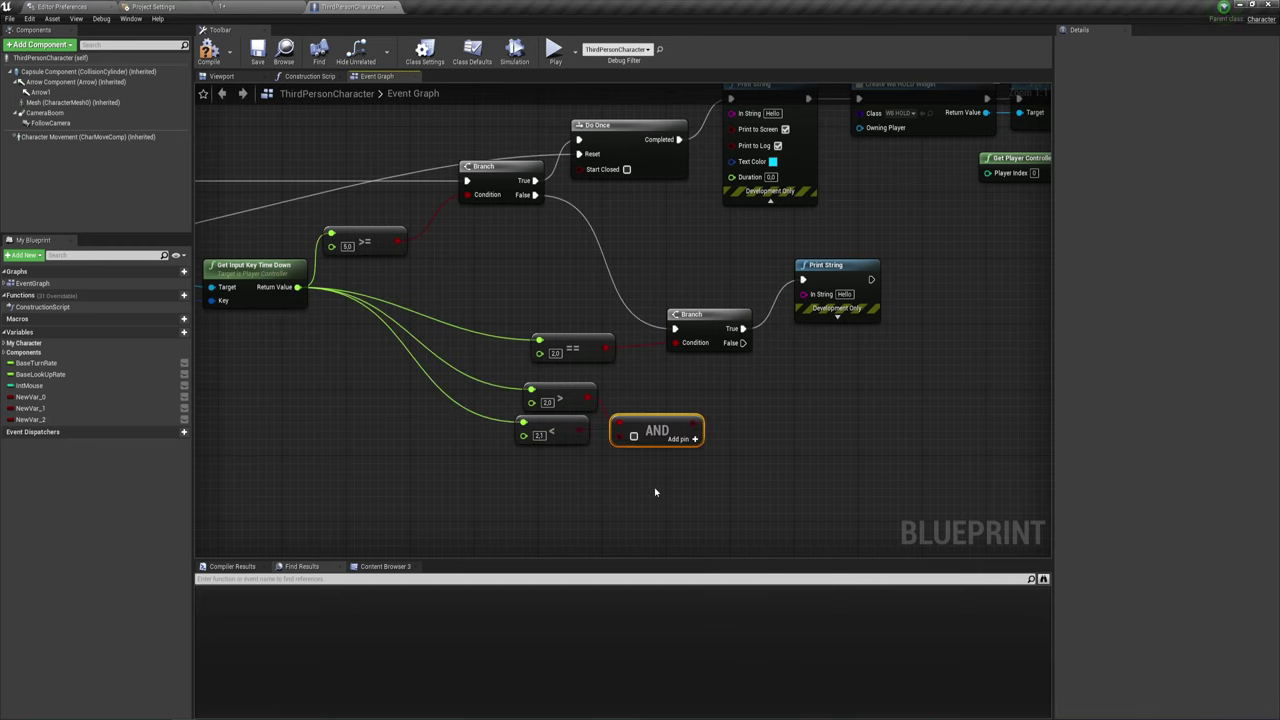
drag(611, 436, 580, 434)
mouse_move(657, 430)
mouse_down()
mouse_move(649, 407)
mouse_move(677, 343)
mouse_move(605, 348)
mouse_up()
click(620, 349)
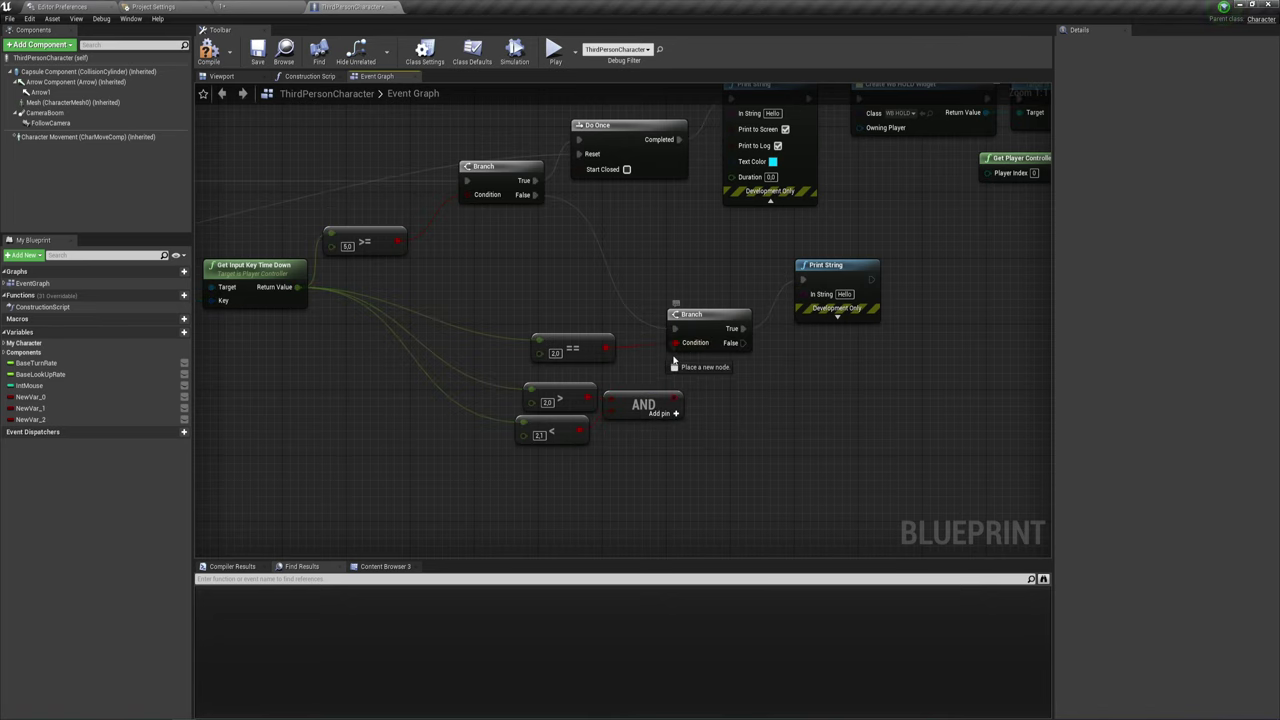
click(576, 344)
key(Delete)
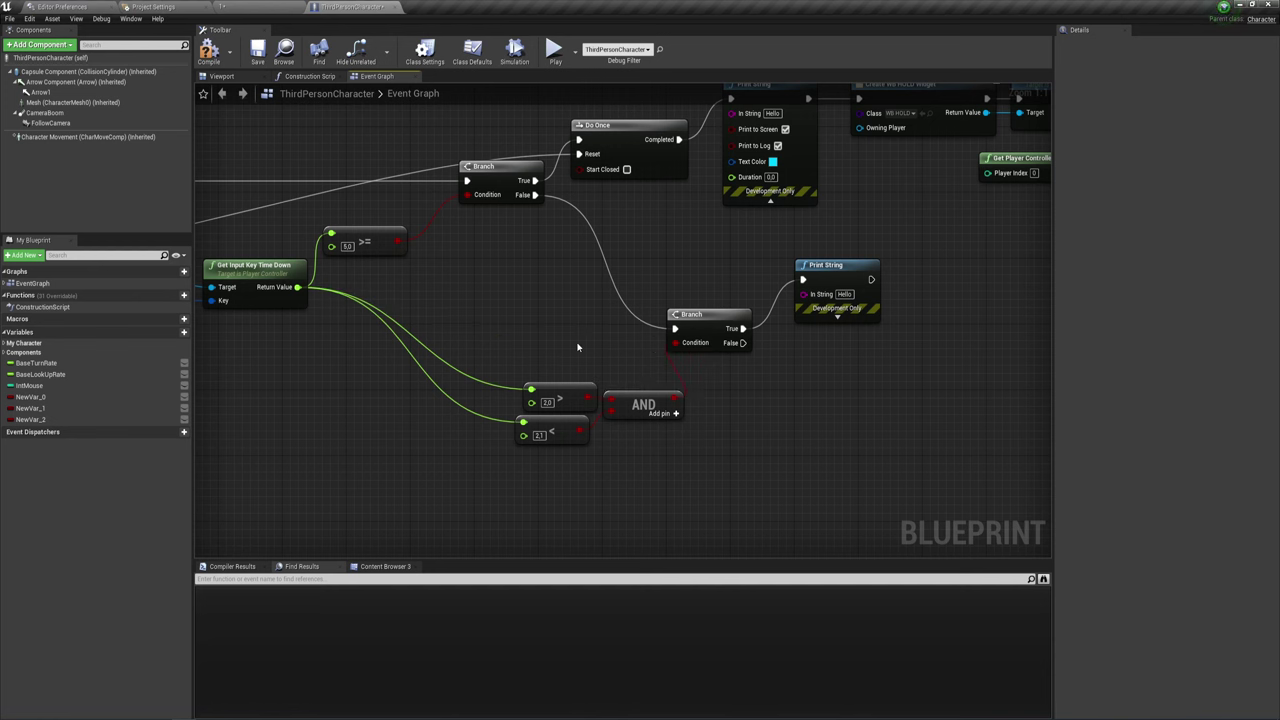
scroll(579, 347, down, 1)
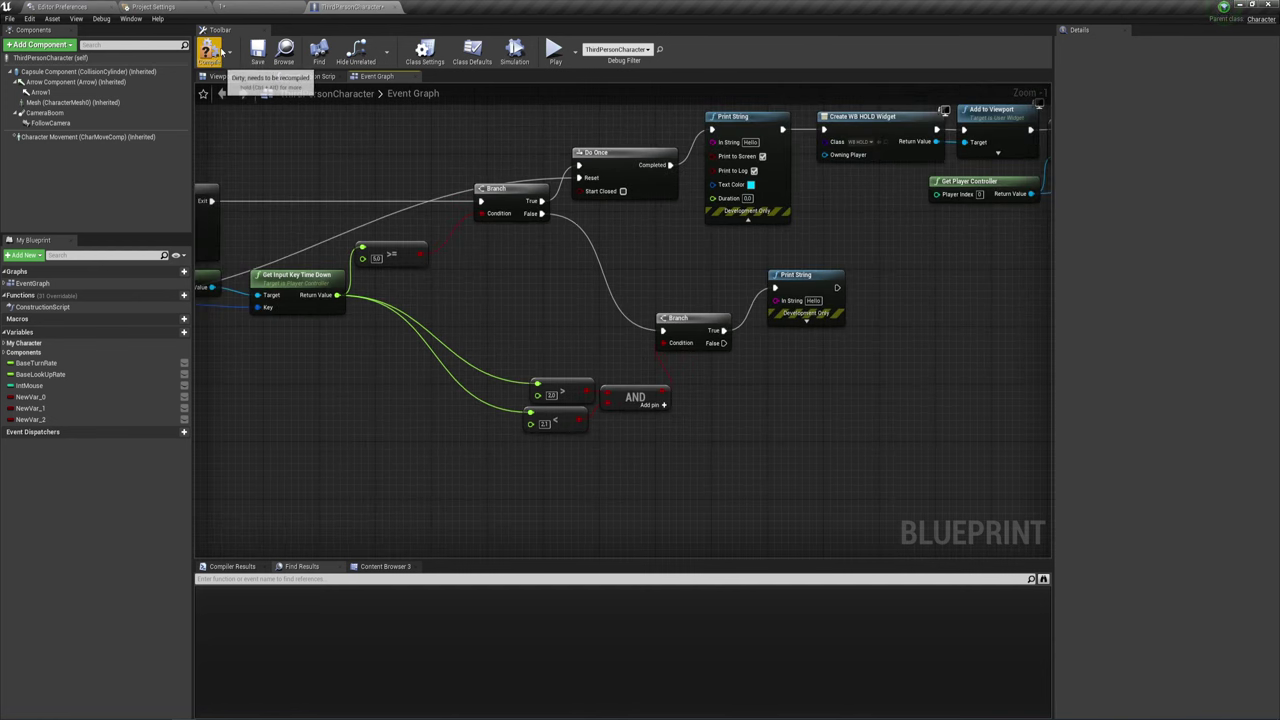
click(228, 6)
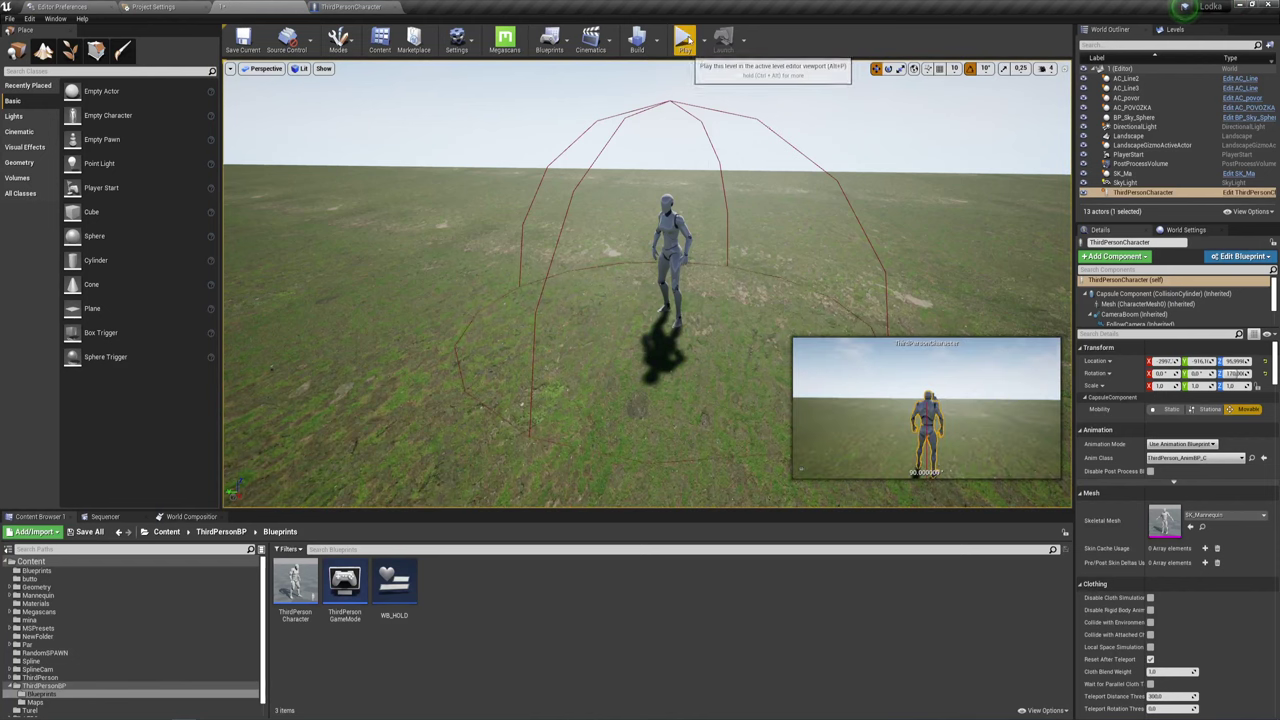
Start a play-test, hold E to show the Robot01 dialogue, and decline it with Отказаться
click(684, 40)
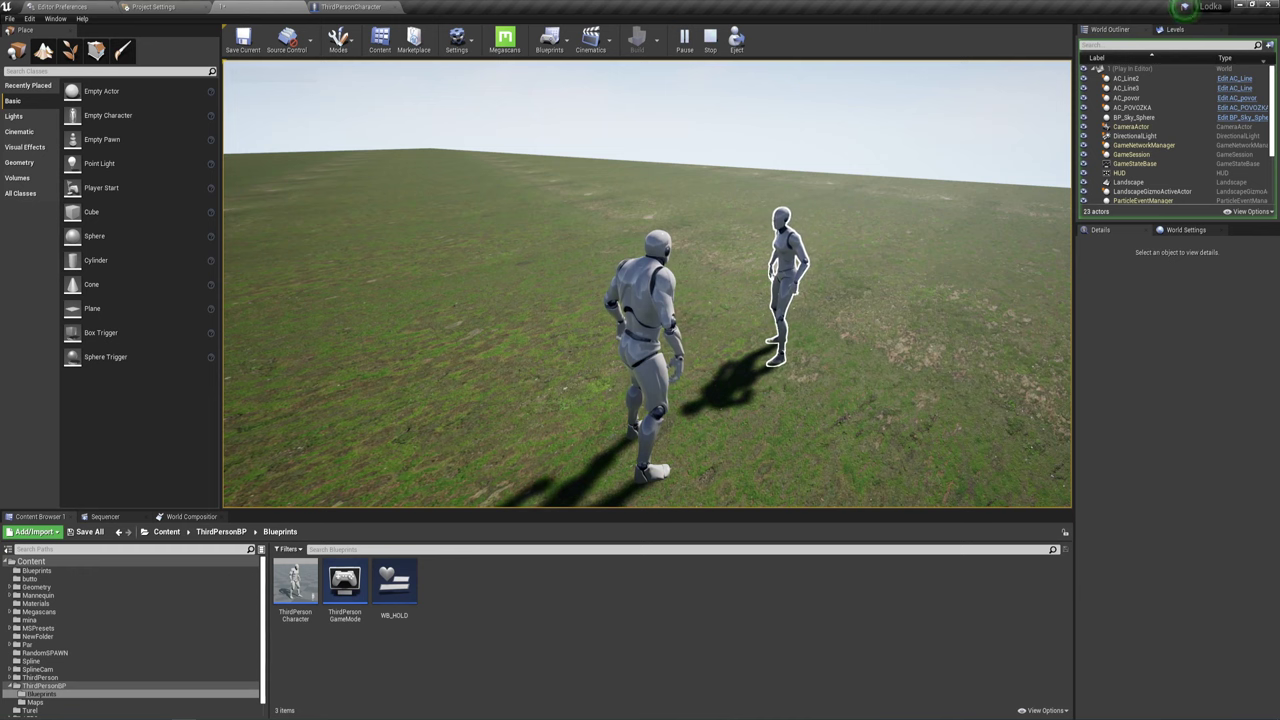
key(e)
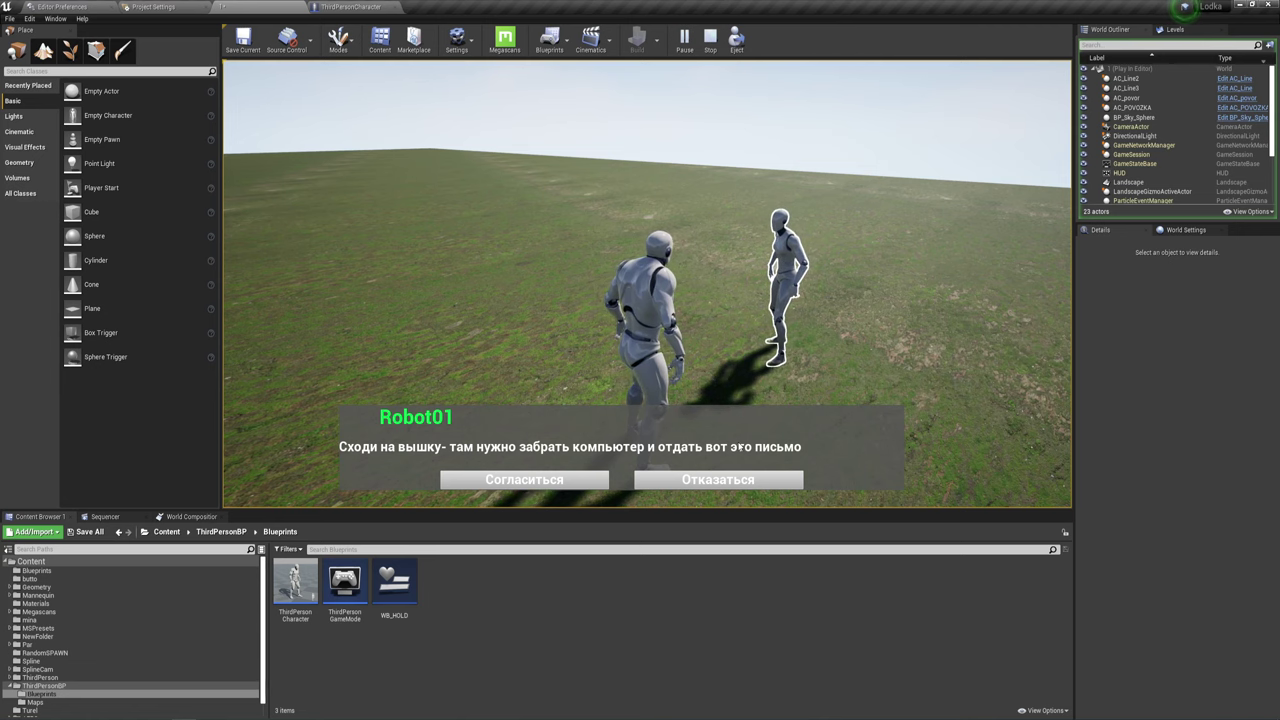
click(735, 481)
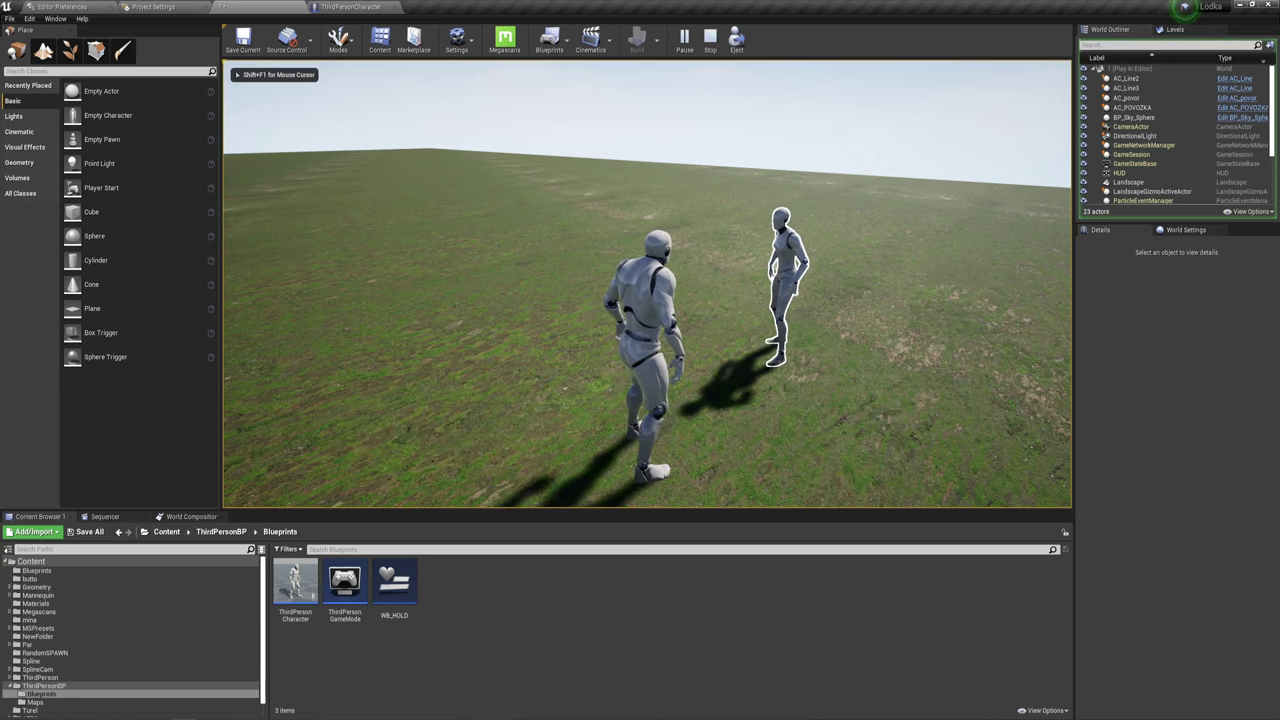